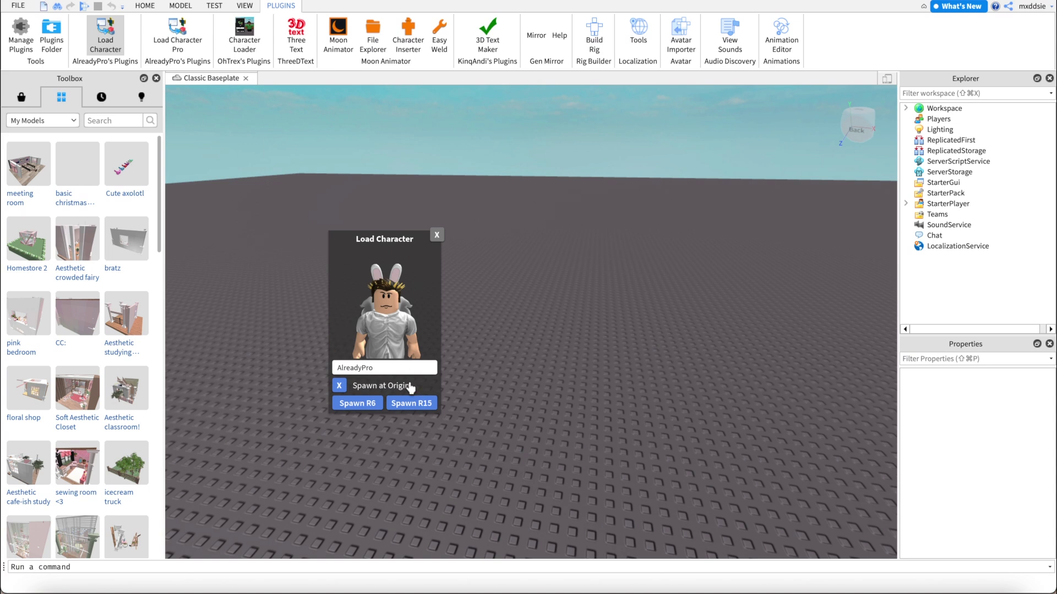
- Load the character by its account username and spawn it as R6 with Spawn at Origin enabled
double_click(363, 368)
text(mxddsie)
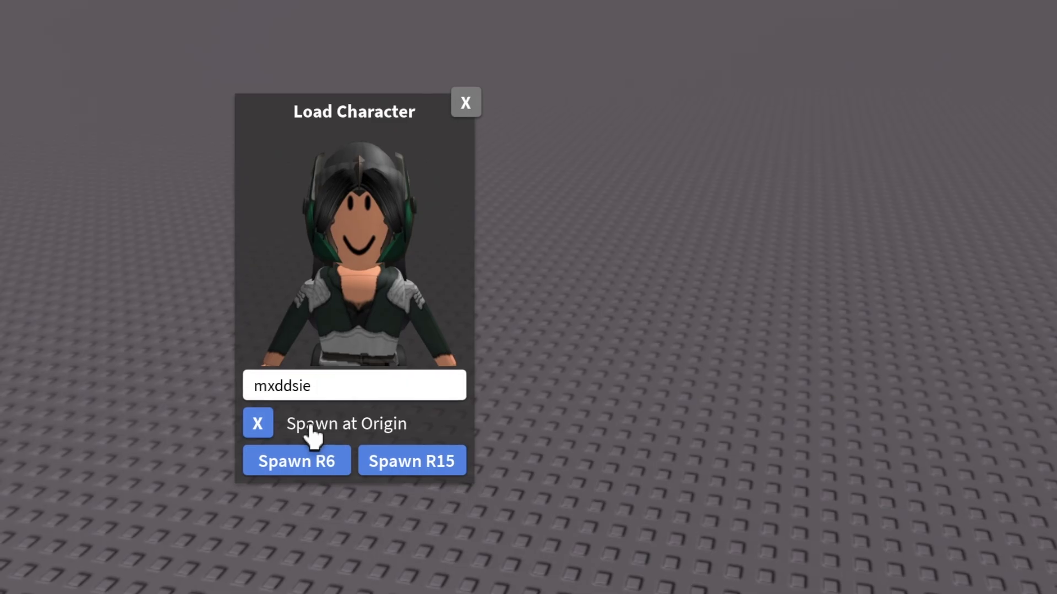
click(259, 425)
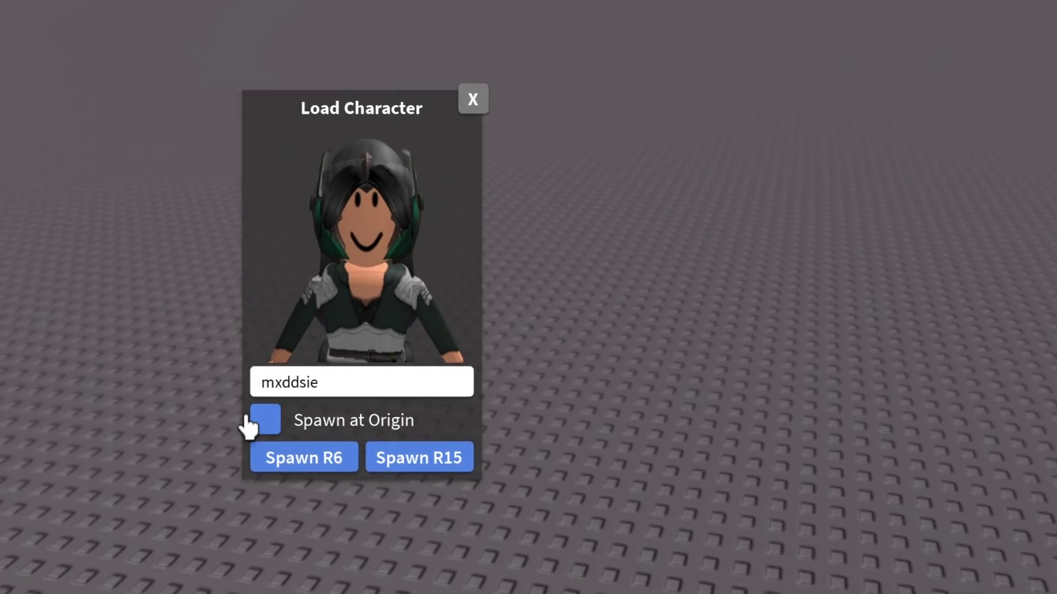
click(268, 426)
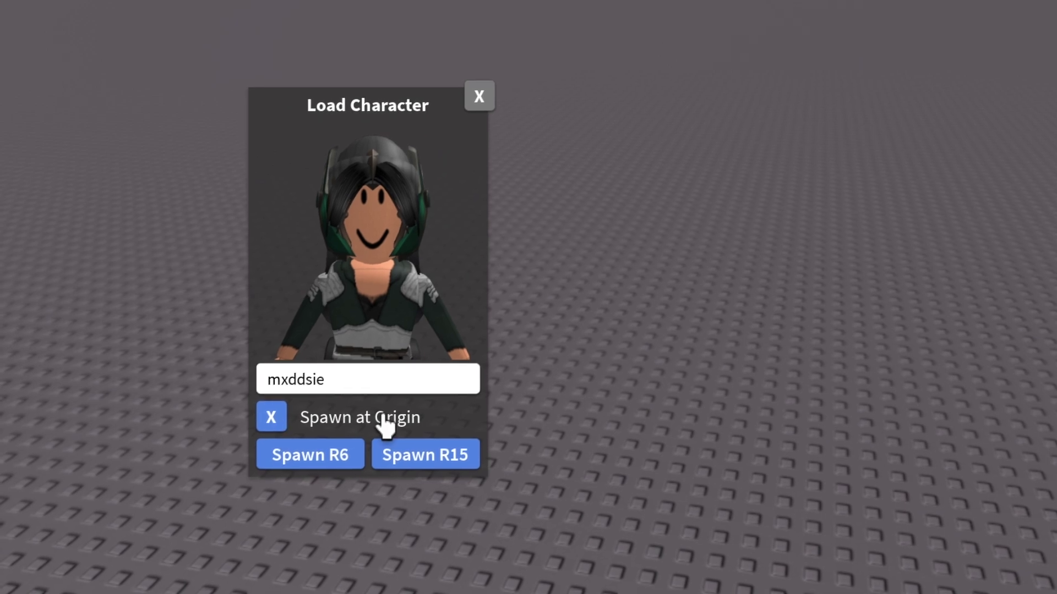
click(321, 462)
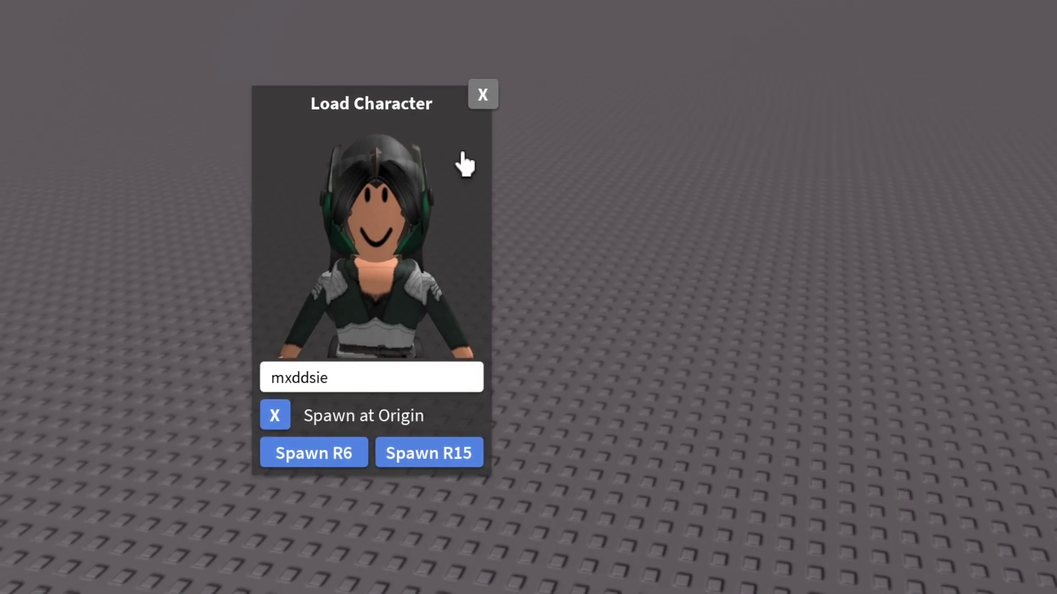
click(483, 95)
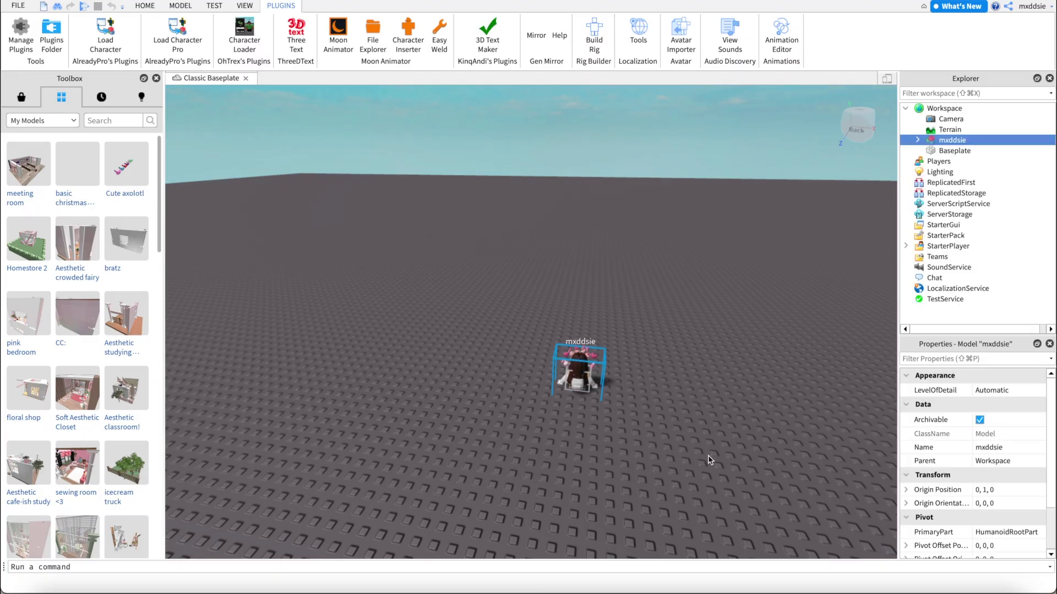
- Raise the spawned character straight up off the baseplate to a height of about 3 studs with the Move tool
key(f)
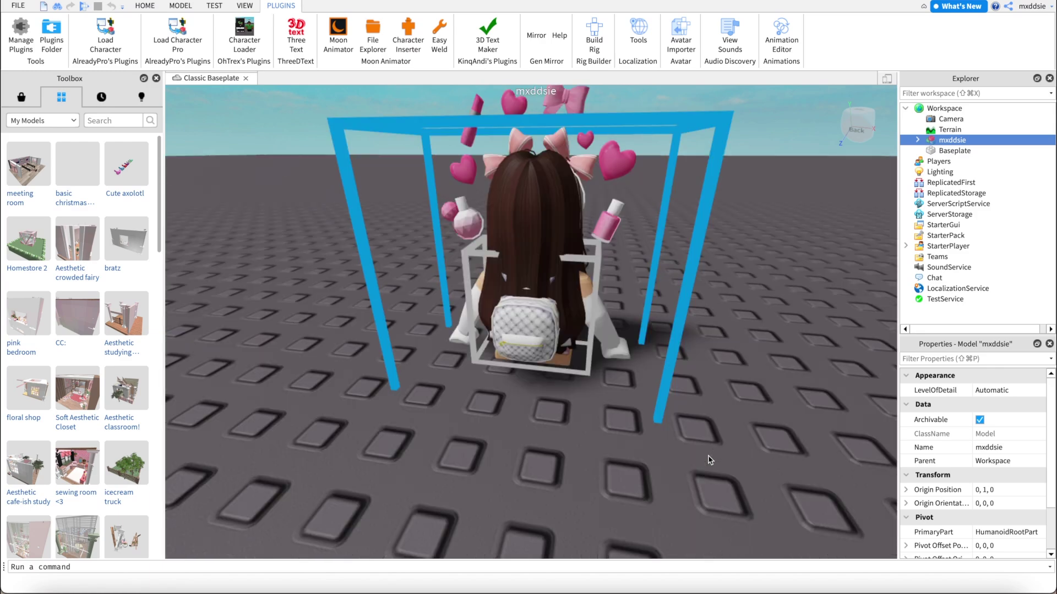
click(739, 359)
click(540, 235)
right_drag(743, 238, 743, 238)
scroll(743, 238, down, 5)
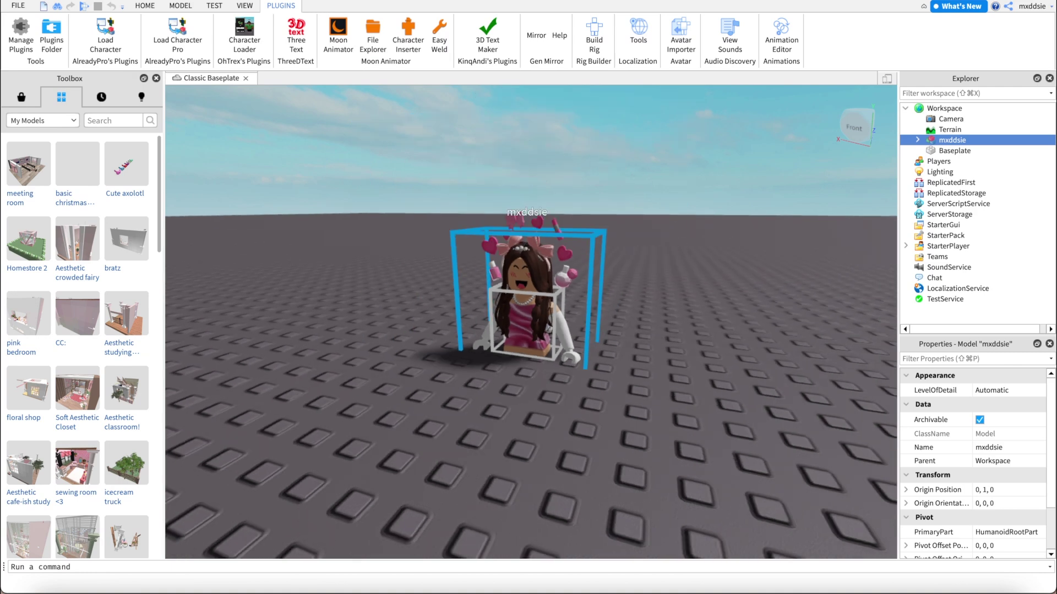
click(177, 7)
click(43, 32)
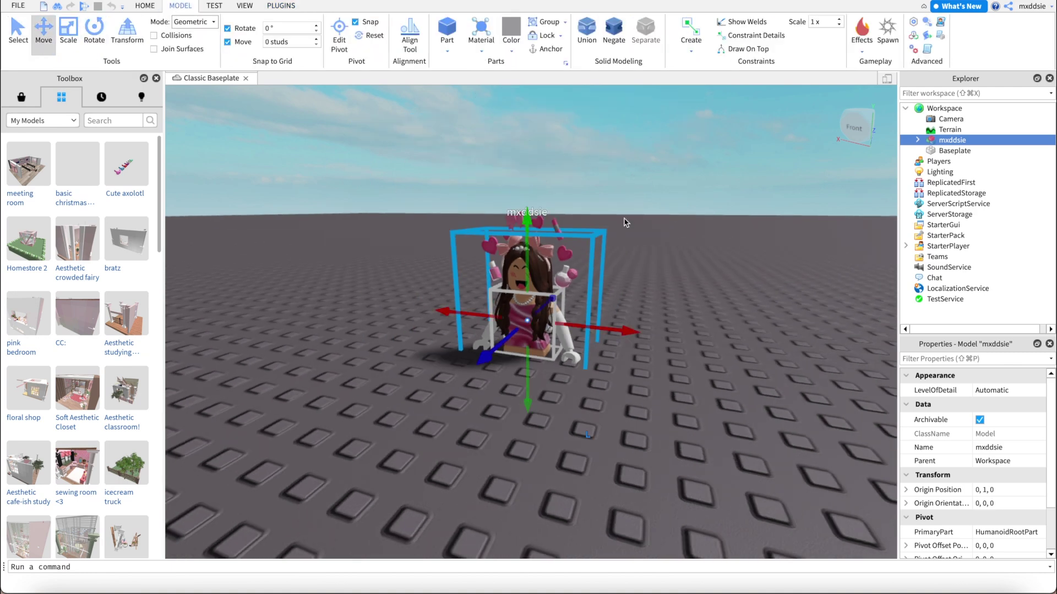
drag(526, 228, 527, 157)
right_drag(390, 233, 418, 233)
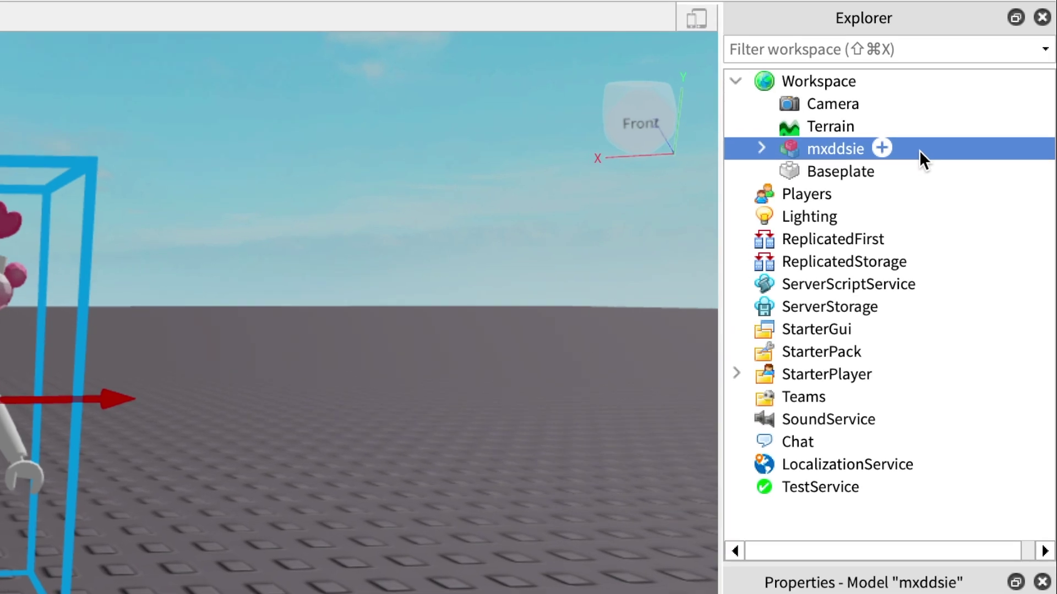
- Export the character to the objs folder under its username, replacing the existing OBJ file, and delete it from the workspace
right_click(939, 149)
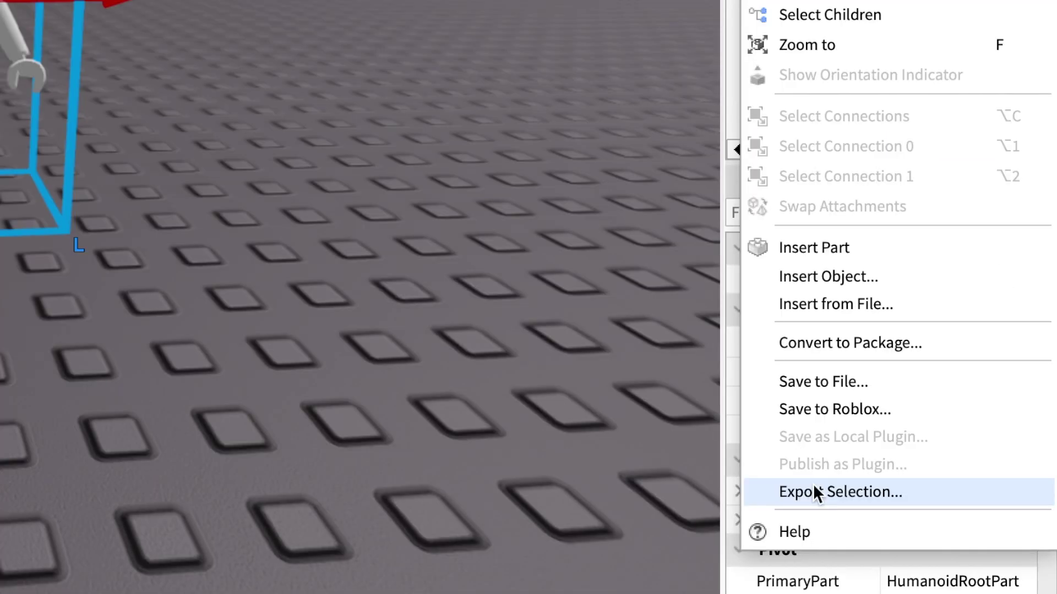
click(813, 487)
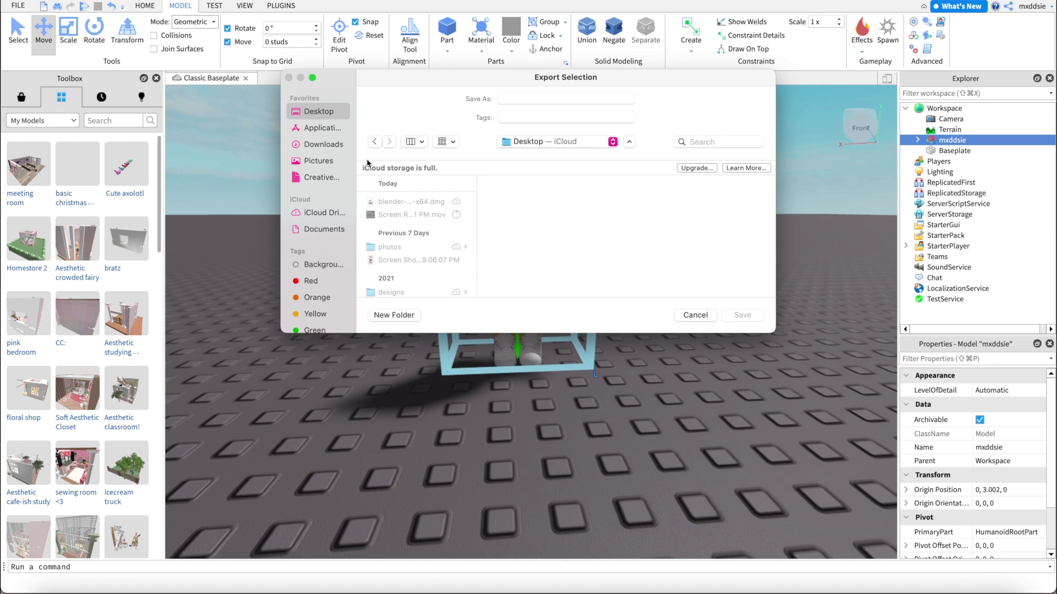
click(388, 220)
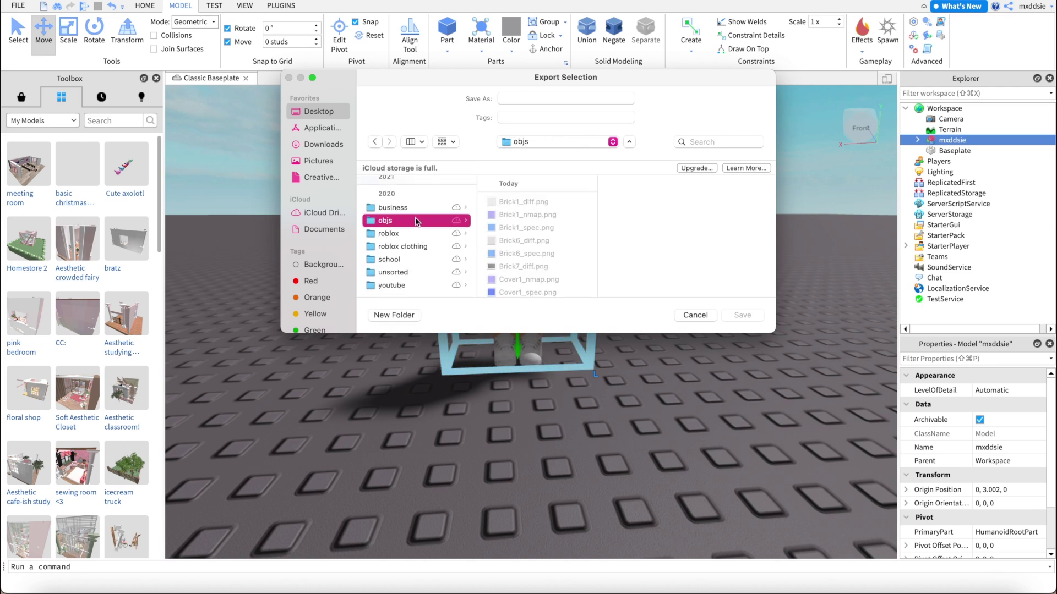
scroll(551, 272, down, 5)
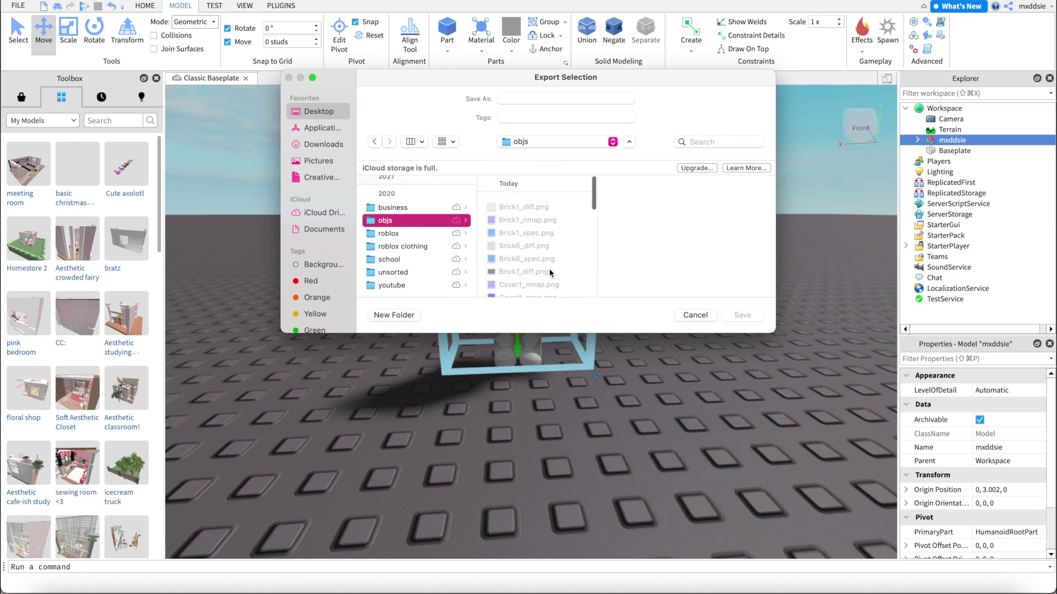
scroll(551, 272, up, 5)
click(511, 98)
text(mxddsie)
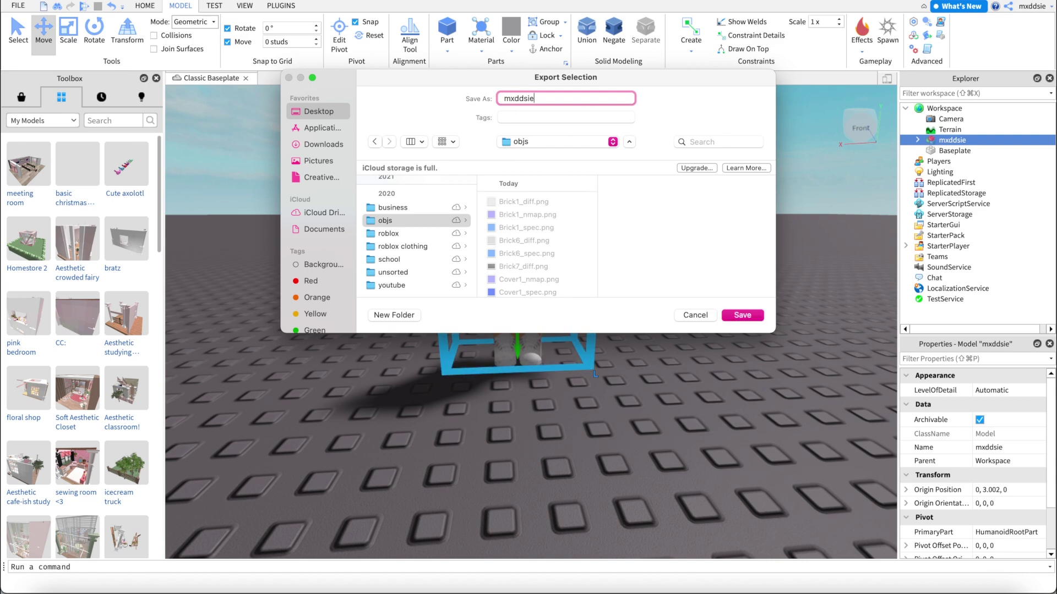
key(Return)
click(561, 260)
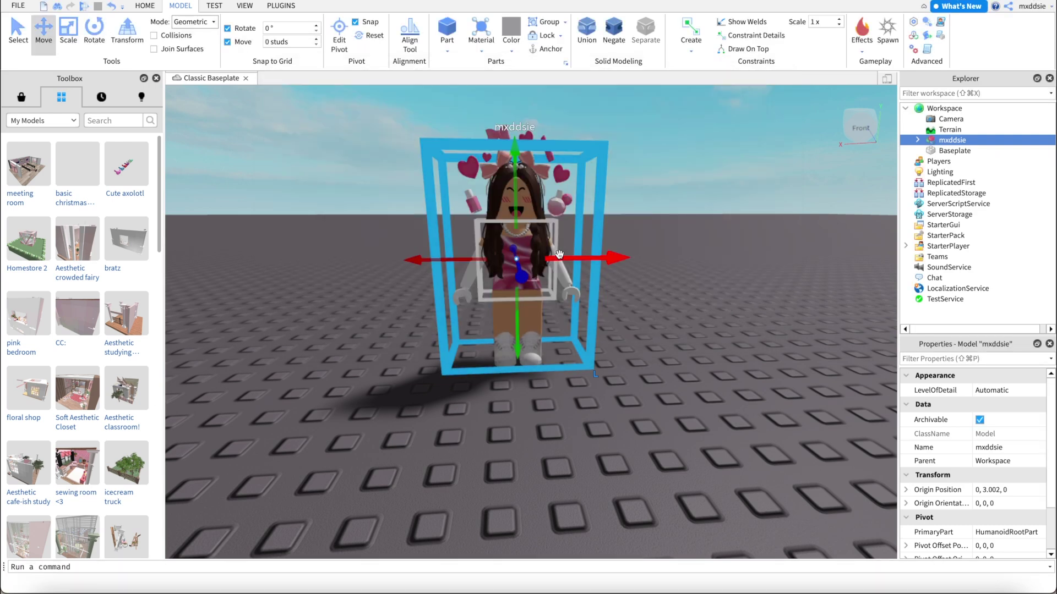
key(Delete)
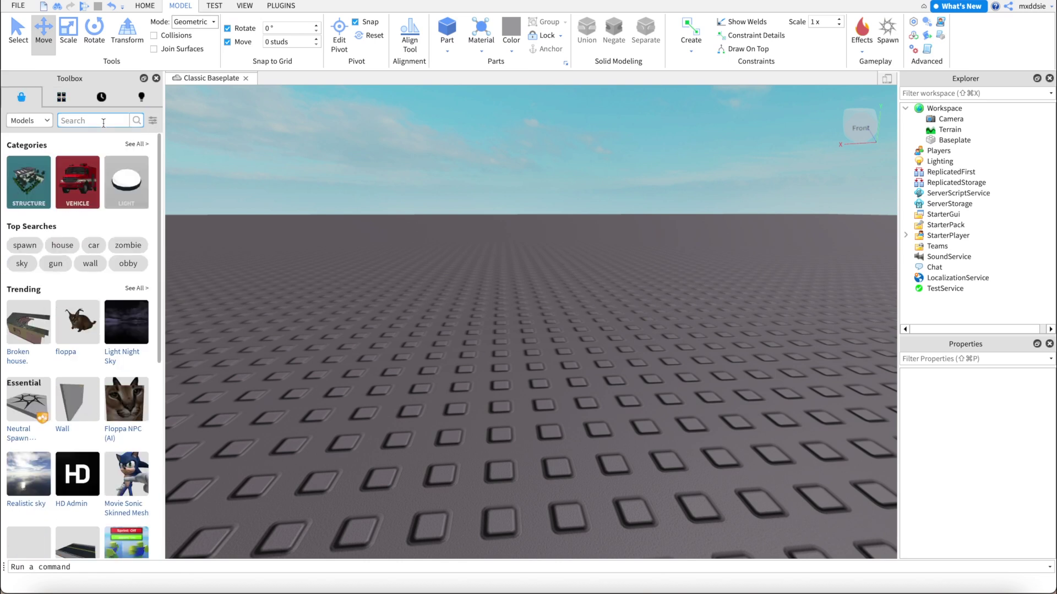
- Search the marketplace models for "aesthetic room" and insert the white porch-style room with the pink sofa
click(61, 97)
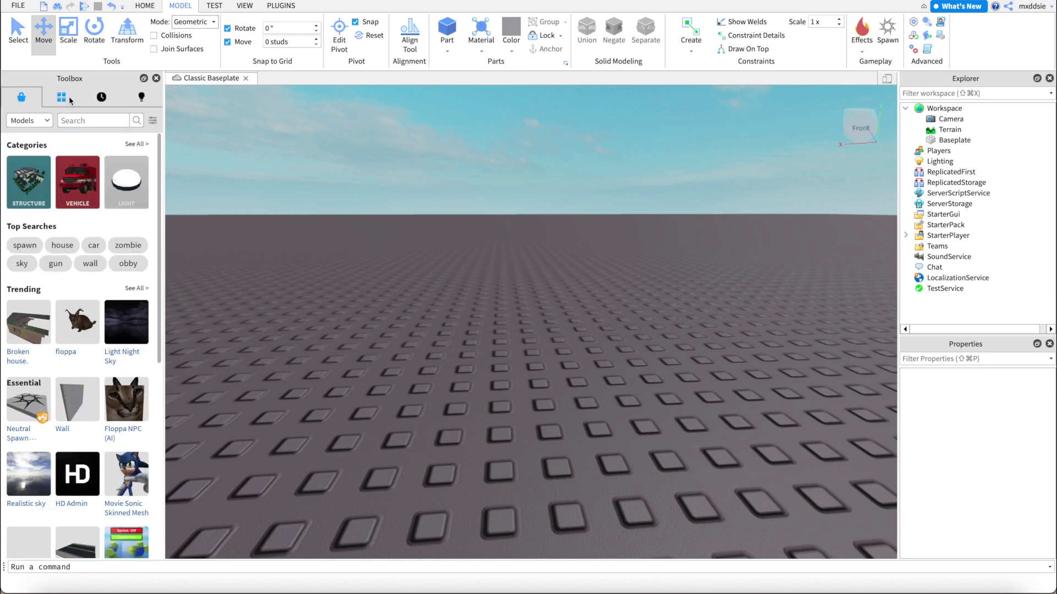
click(21, 97)
click(97, 120)
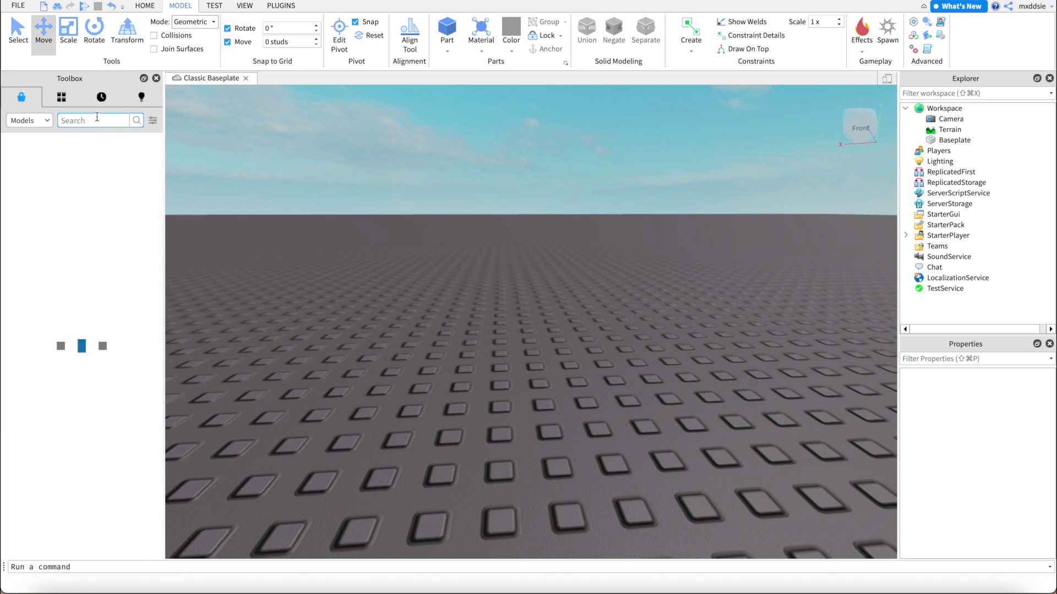
text(aesthetic room)
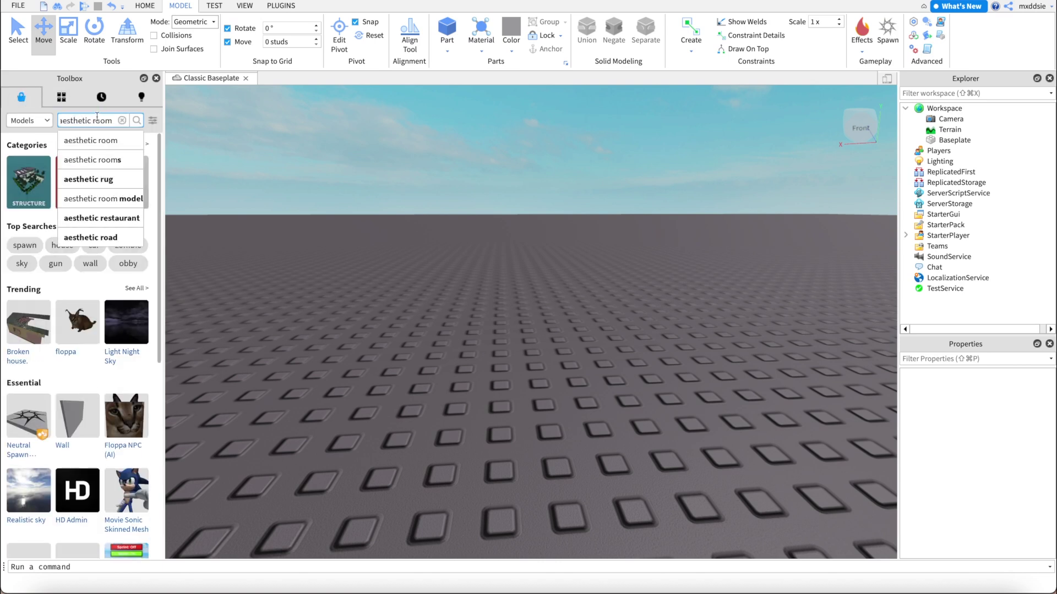
key(Return)
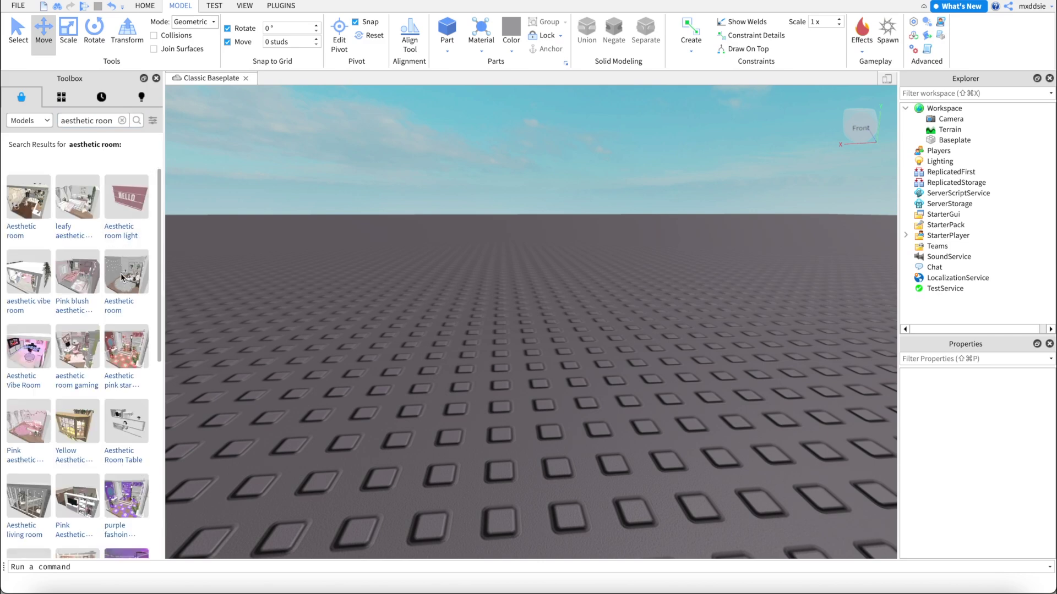
scroll(122, 277, down, 10)
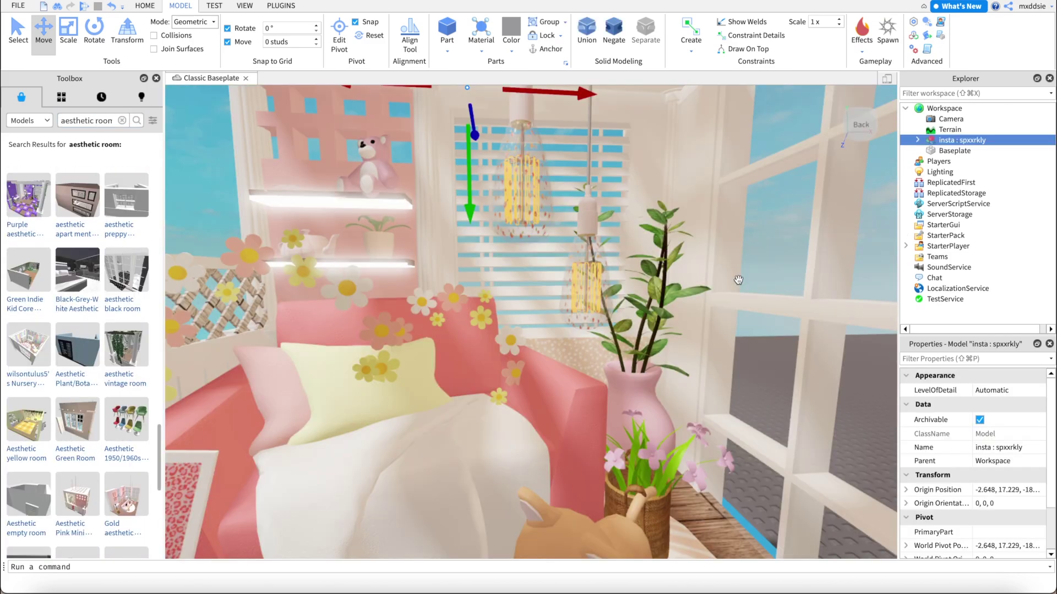
scroll(738, 280, down, 5)
scroll(738, 279, up, 8)
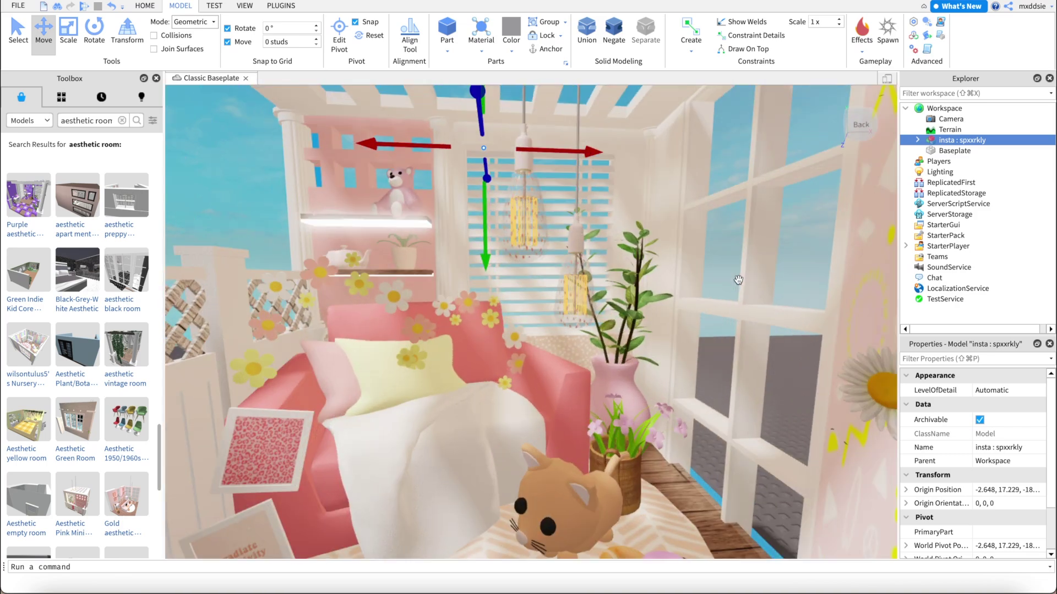
scroll(739, 279, down, 5)
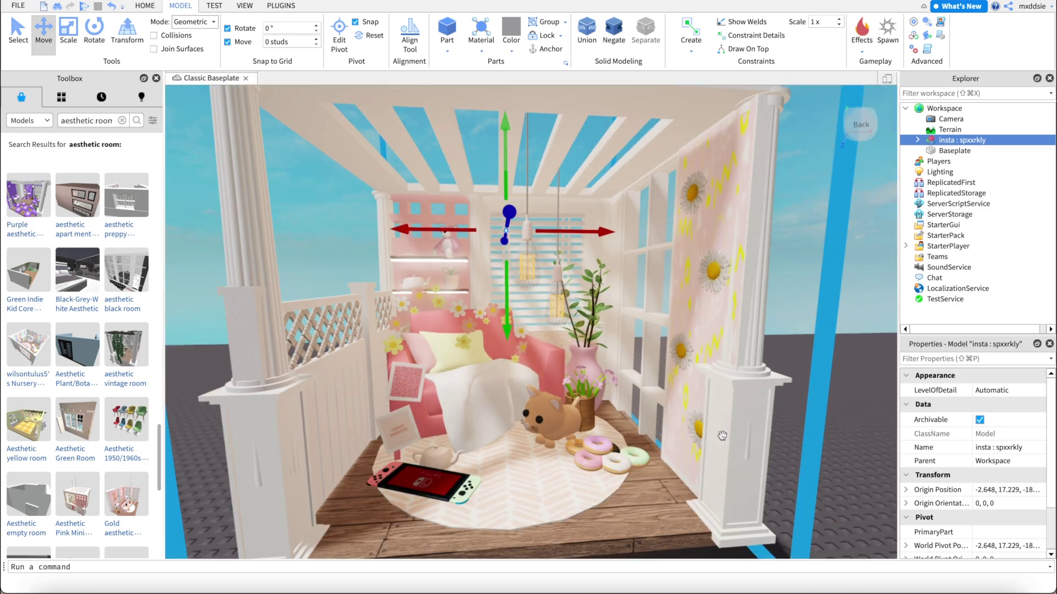
scroll(730, 296, down, 3)
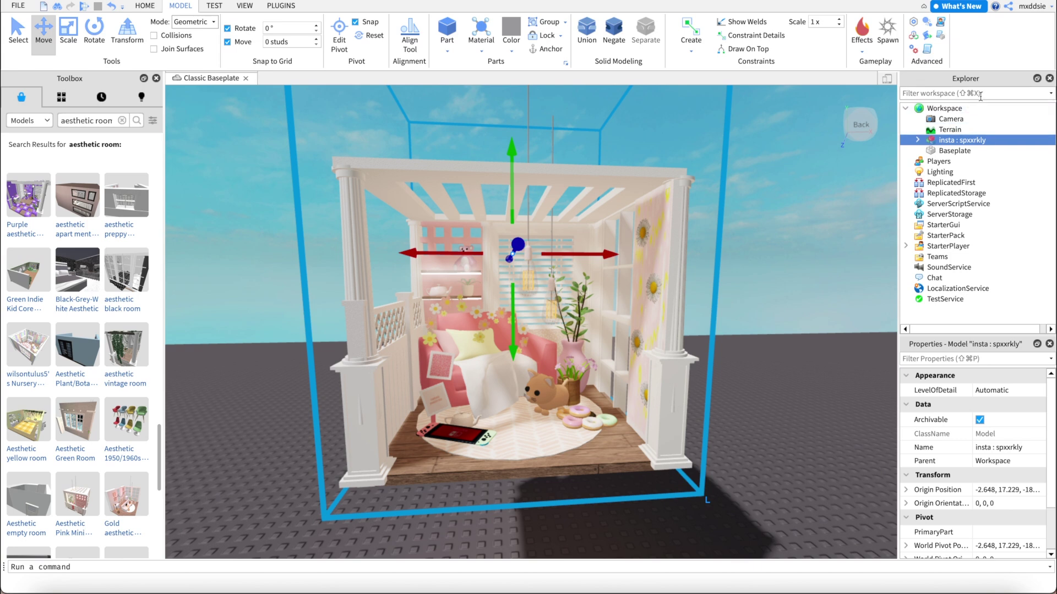
- Export the inserted room to the objs folder as "room model" and delete it from the workspace
right_click(1019, 143)
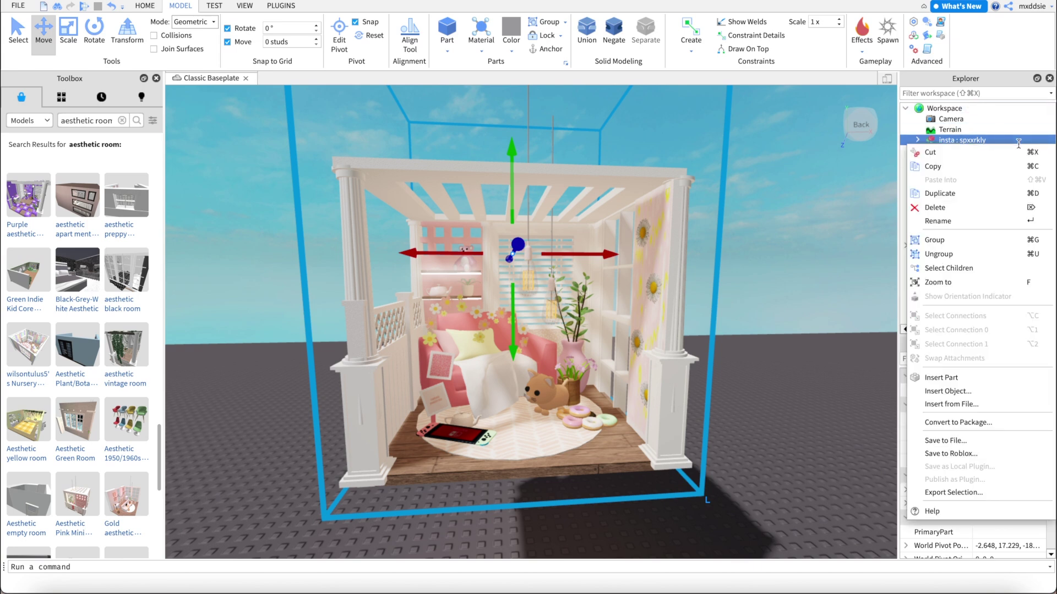
click(943, 494)
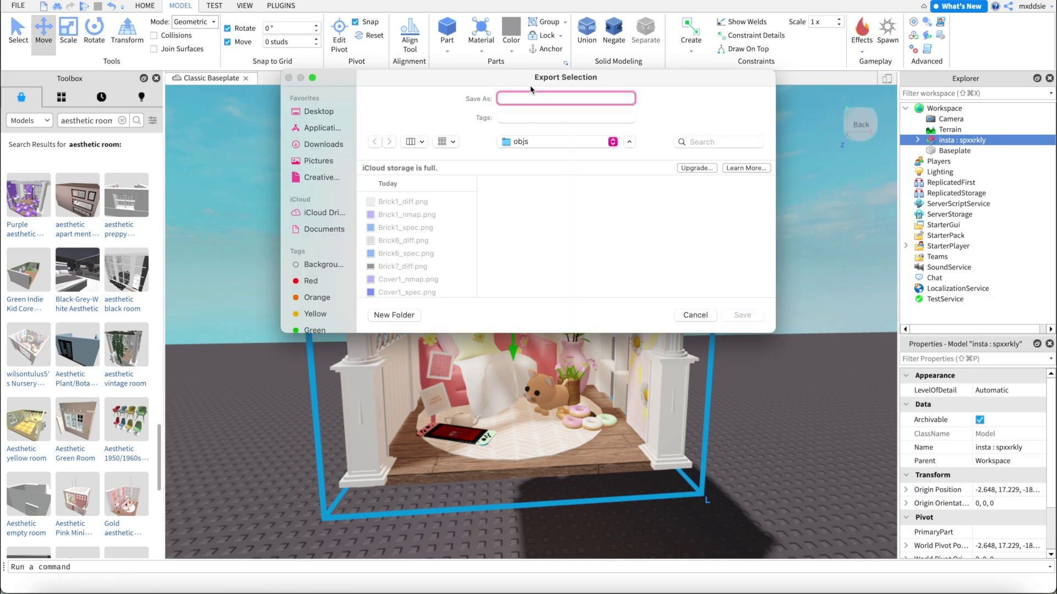
text(room model)
key(Return)
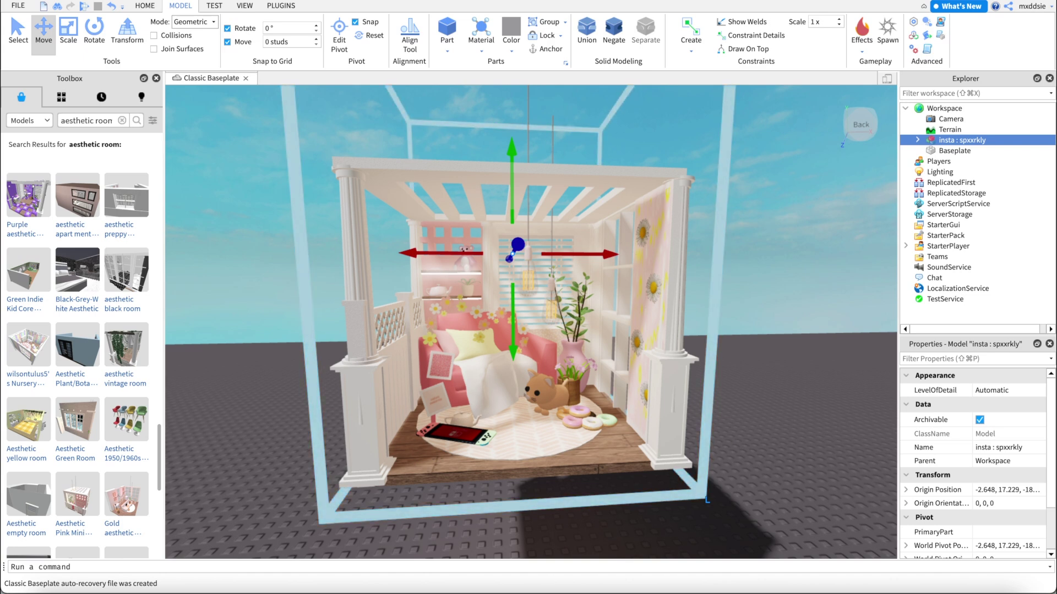
key(Delete)
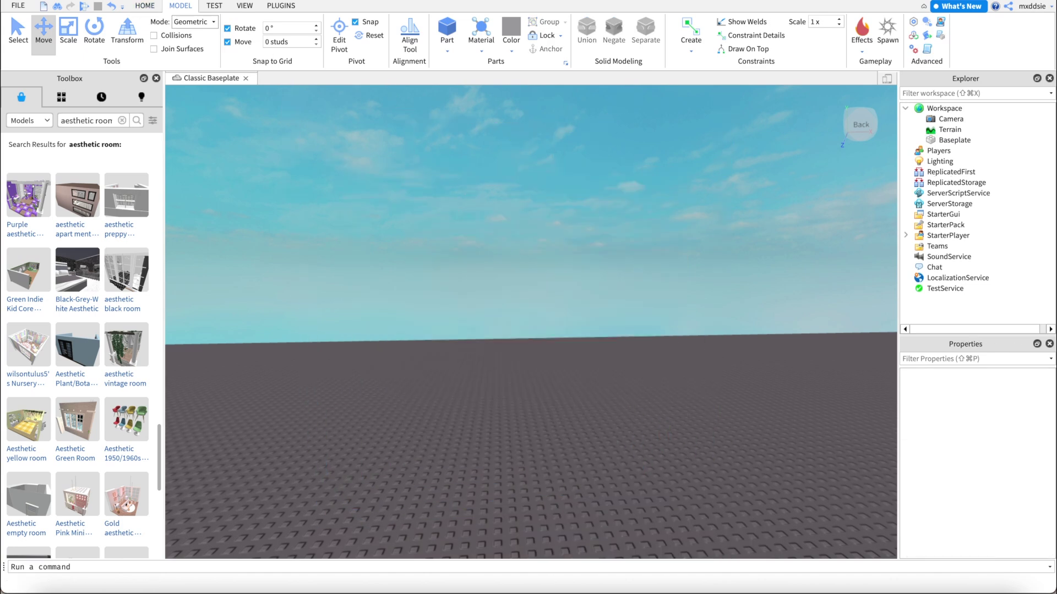
- Quit Roblox Studio, switch to Blender, and set the render resolution scale to 100%
key(super+q)
click(544, 307)
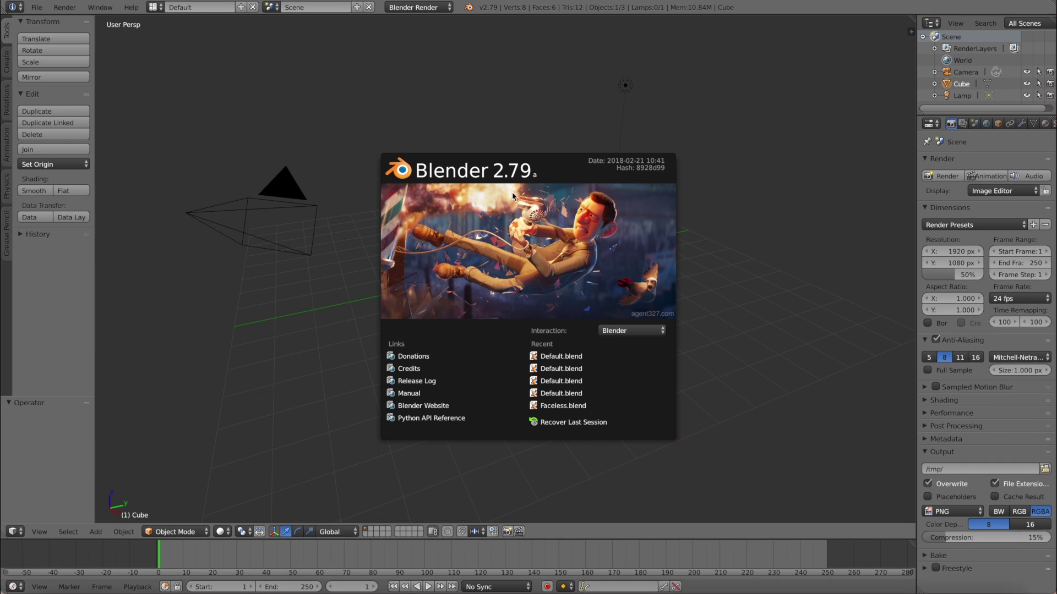
click(957, 274)
drag(958, 275, 984, 274)
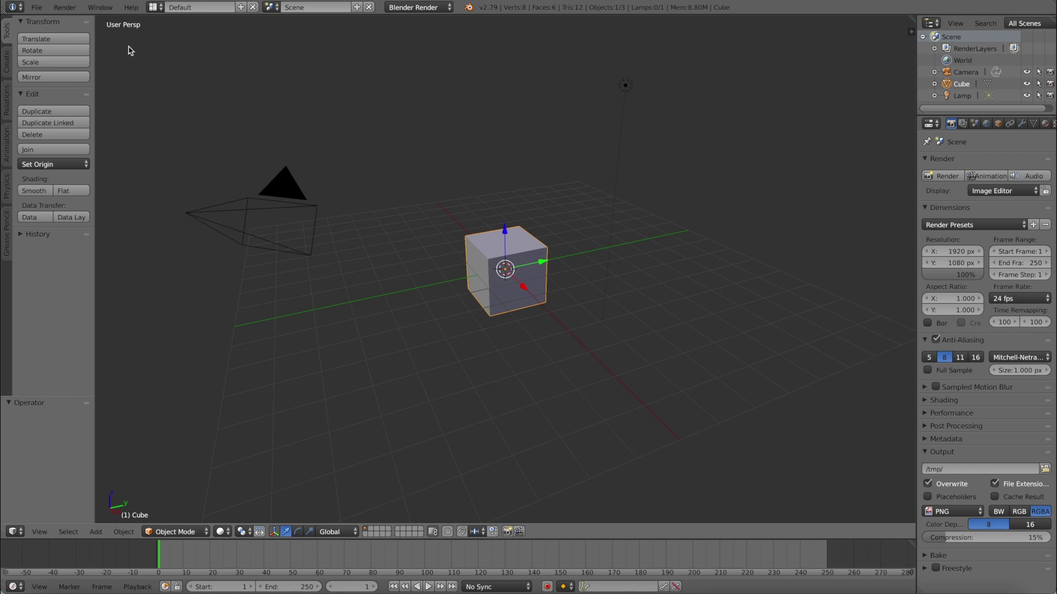
- Open the Default.blend rig file from the rigs folder
click(36, 8)
click(54, 33)
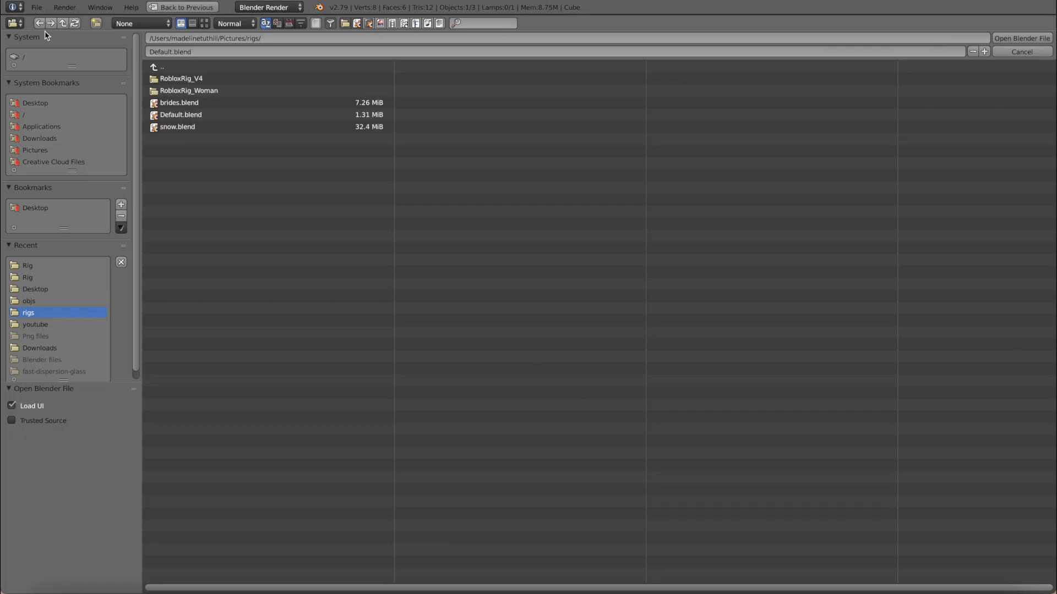
double_click(207, 118)
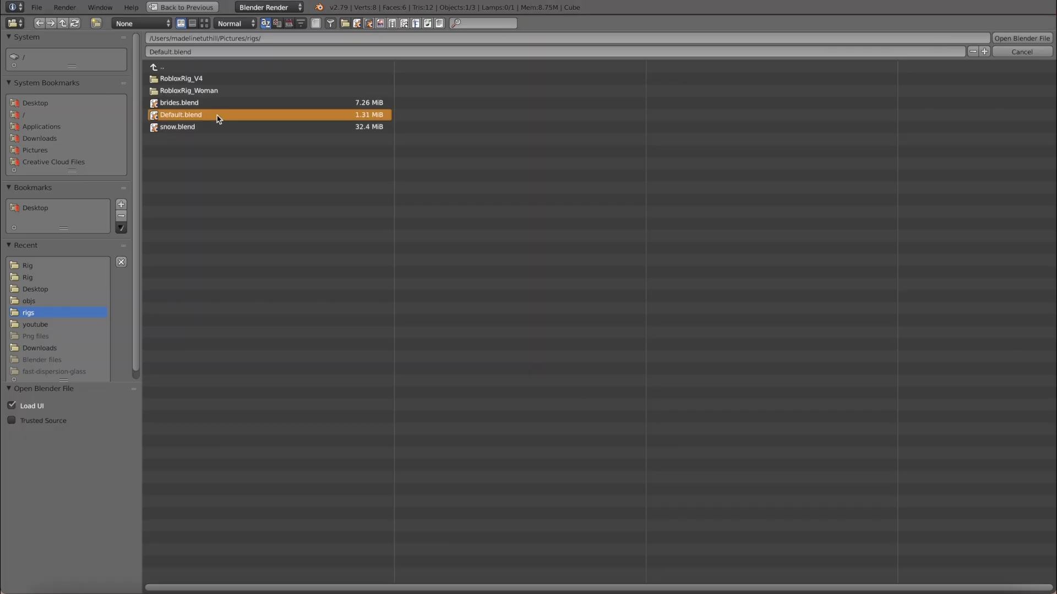
middle_drag(493, 315, 485, 316)
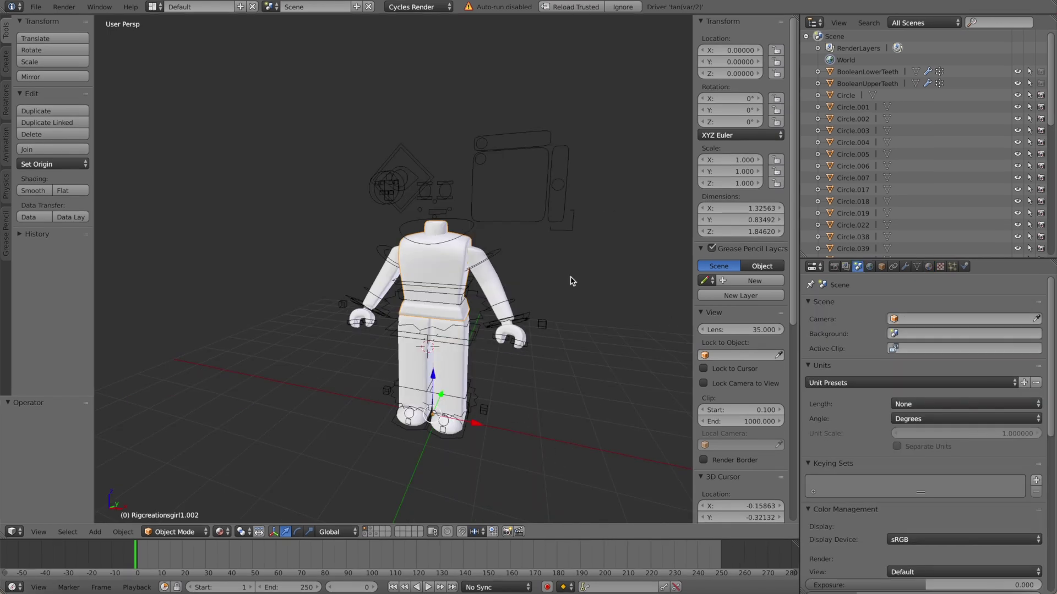
- Add a second, empty material slot to the rig's torso mesh
scroll(571, 281, down, 5)
scroll(570, 281, up, 5)
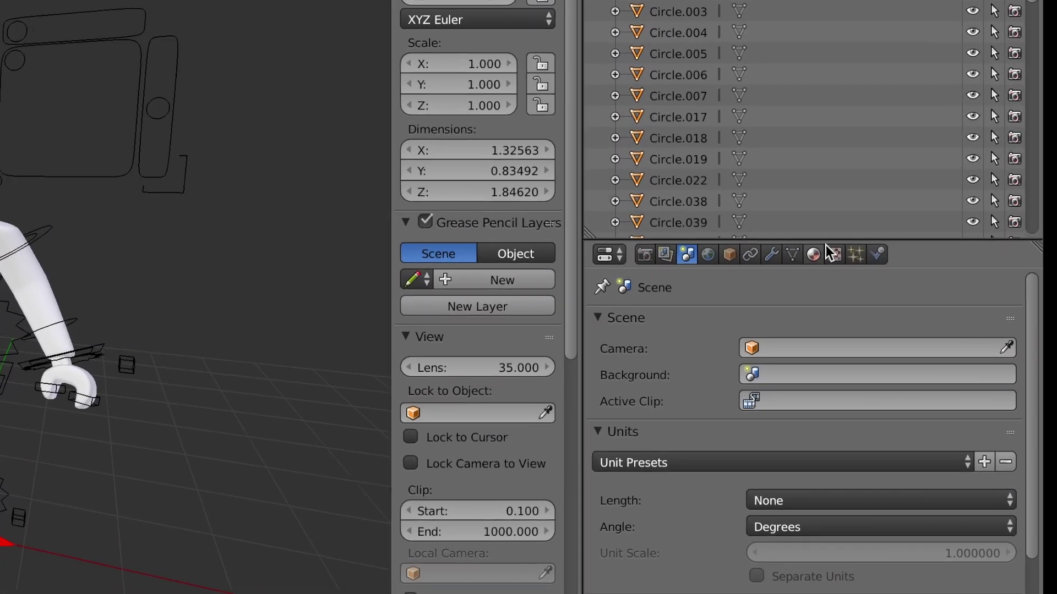
click(813, 254)
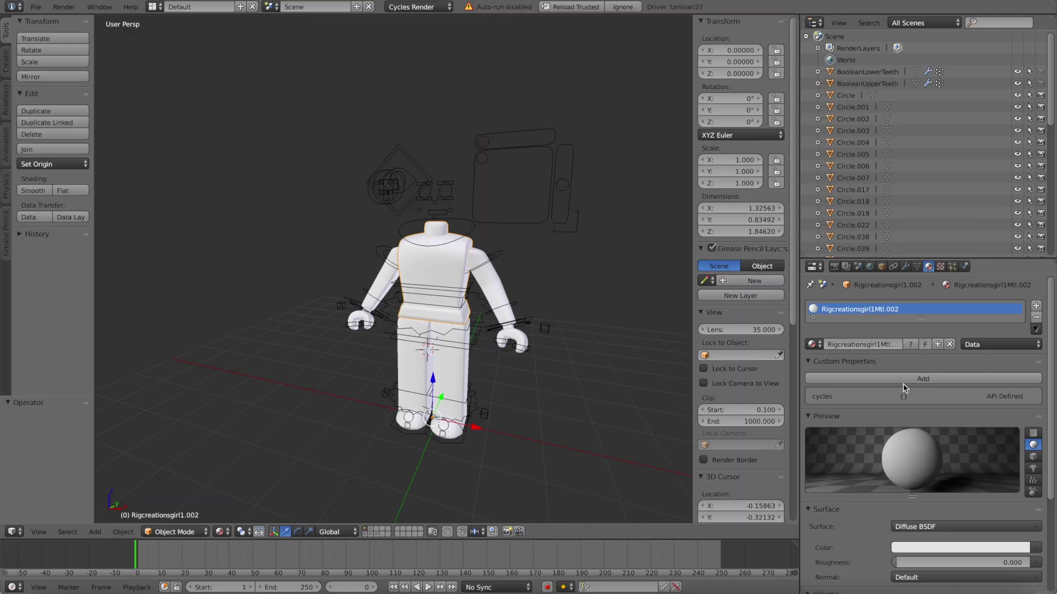
click(1037, 305)
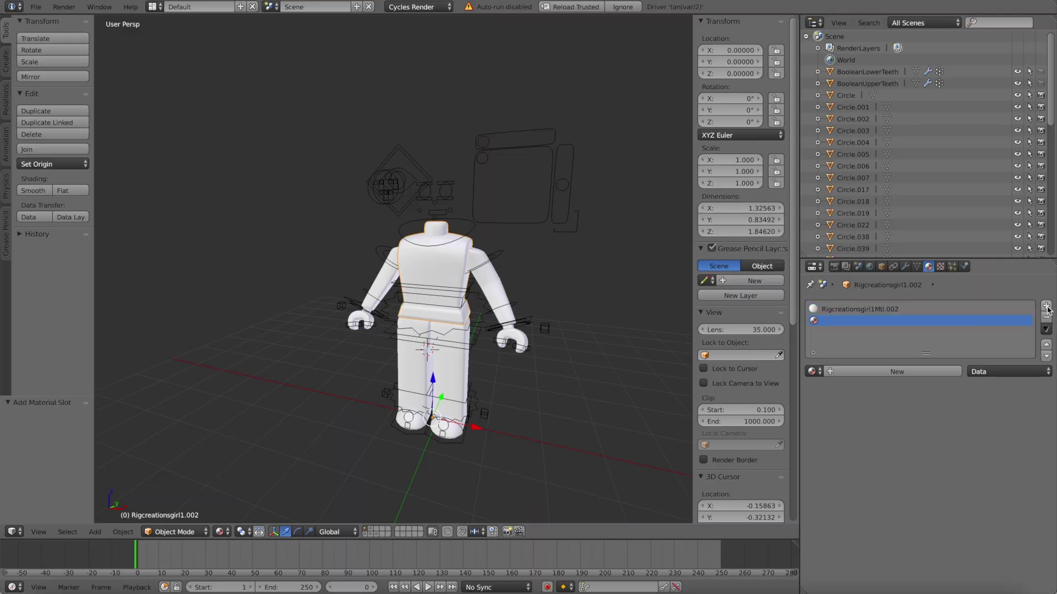
- Create a new material in the torso's empty slot and use an Image Texture for its color
click(892, 373)
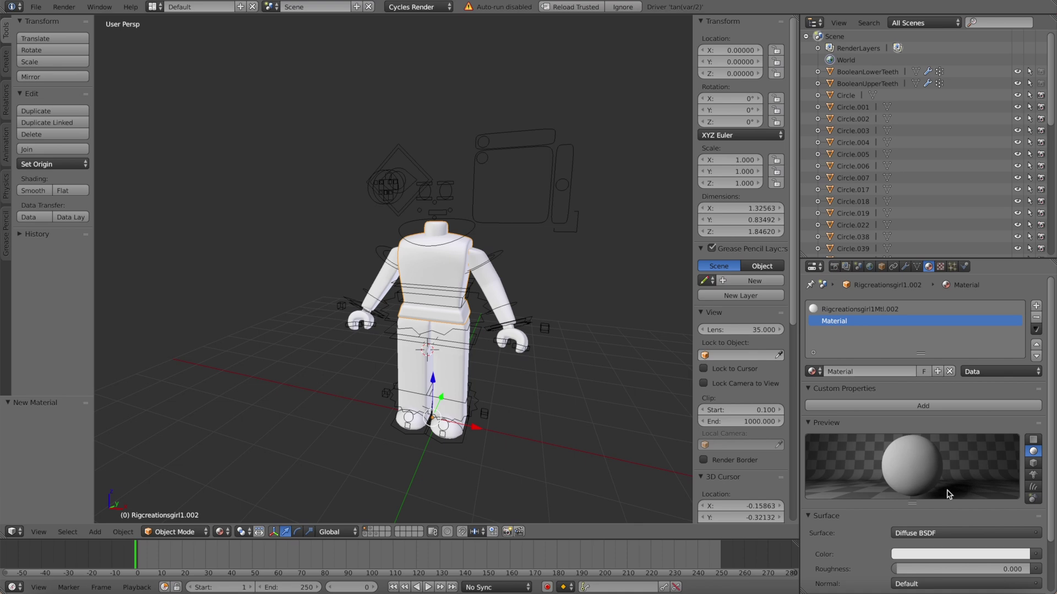
scroll(935, 467, down, 3)
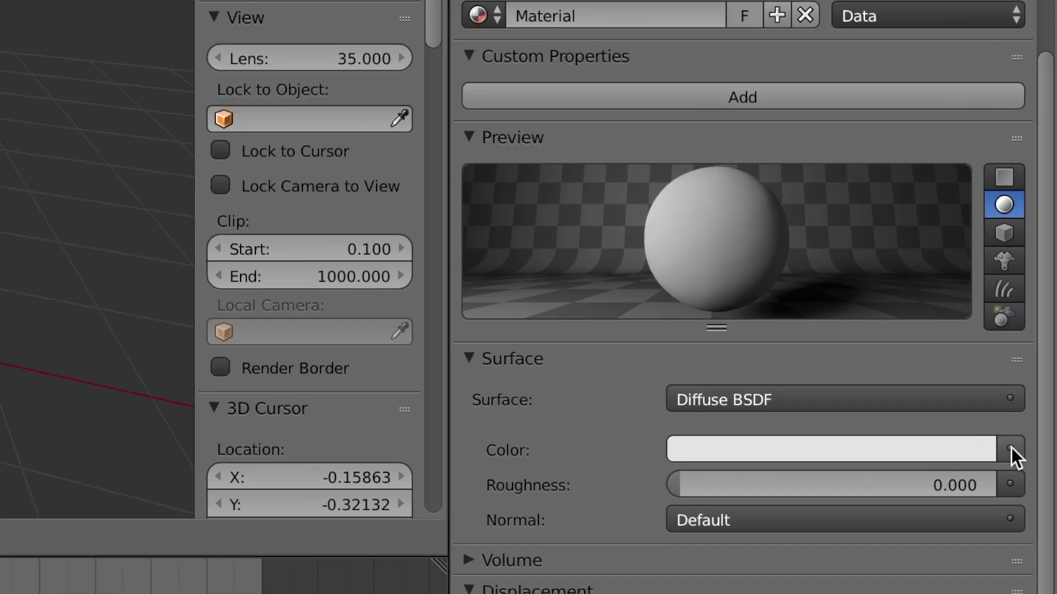
click(1010, 449)
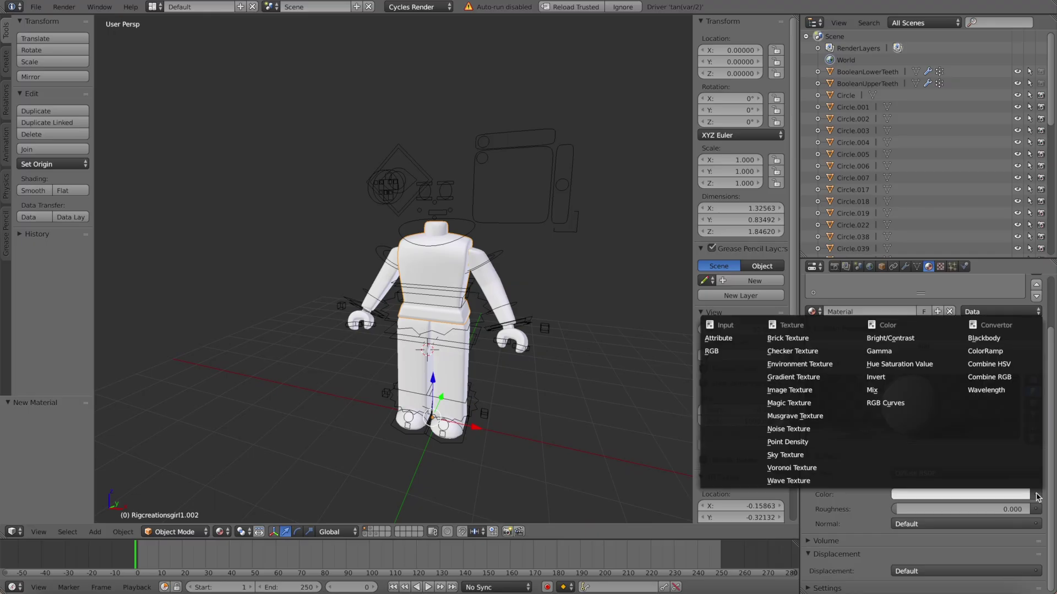
click(807, 391)
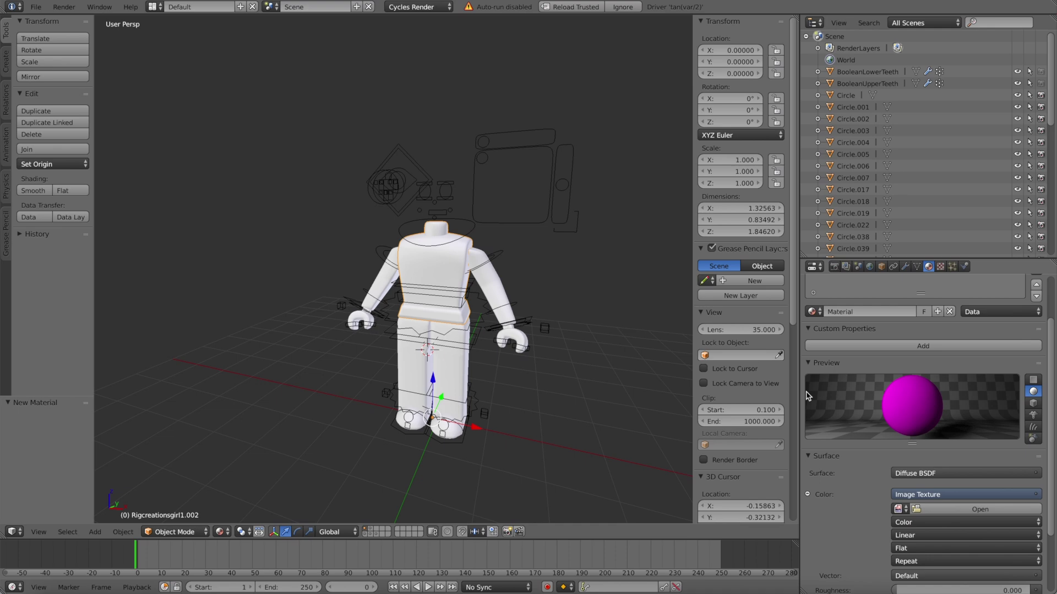
- Load Handle3_diff.png from the Desktop objs folder as the new torso material's image texture
click(953, 511)
click(42, 114)
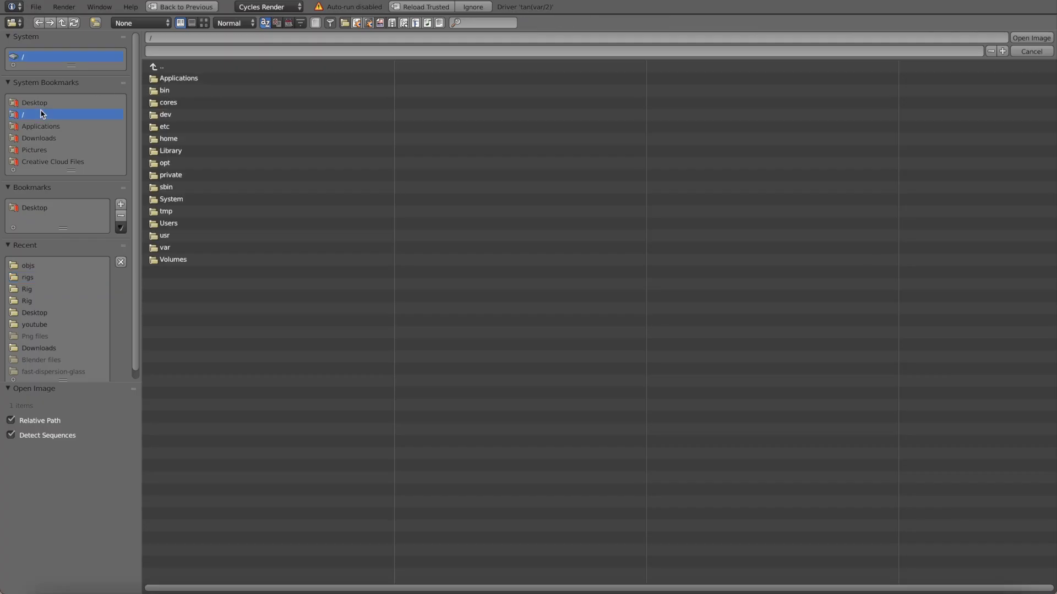
click(35, 103)
click(166, 113)
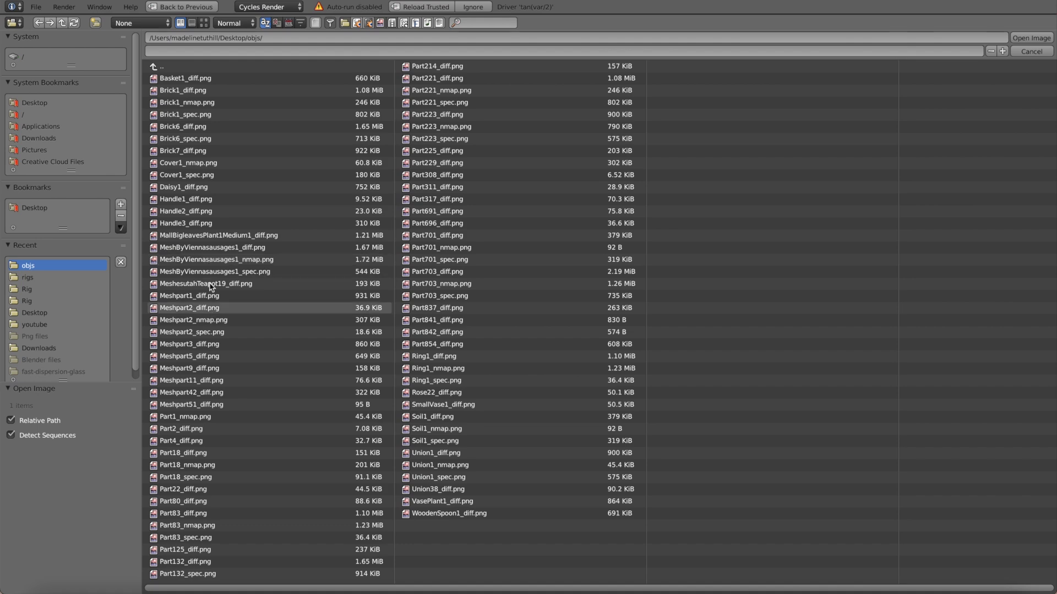
double_click(202, 224)
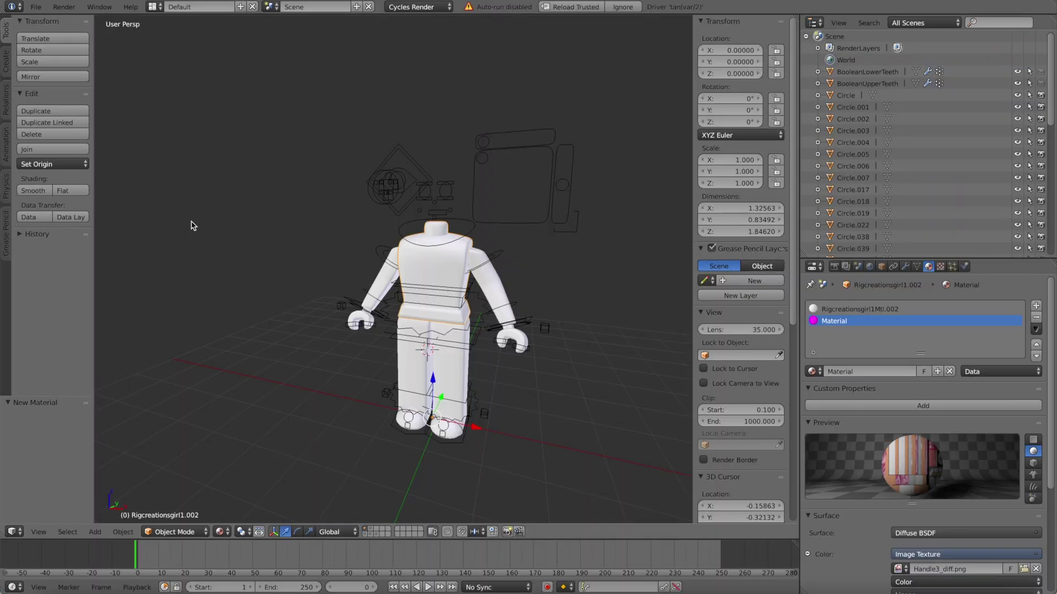
- Remove the original Rigcreationsgirl1Mtl.002 material slot from the torso
click(872, 310)
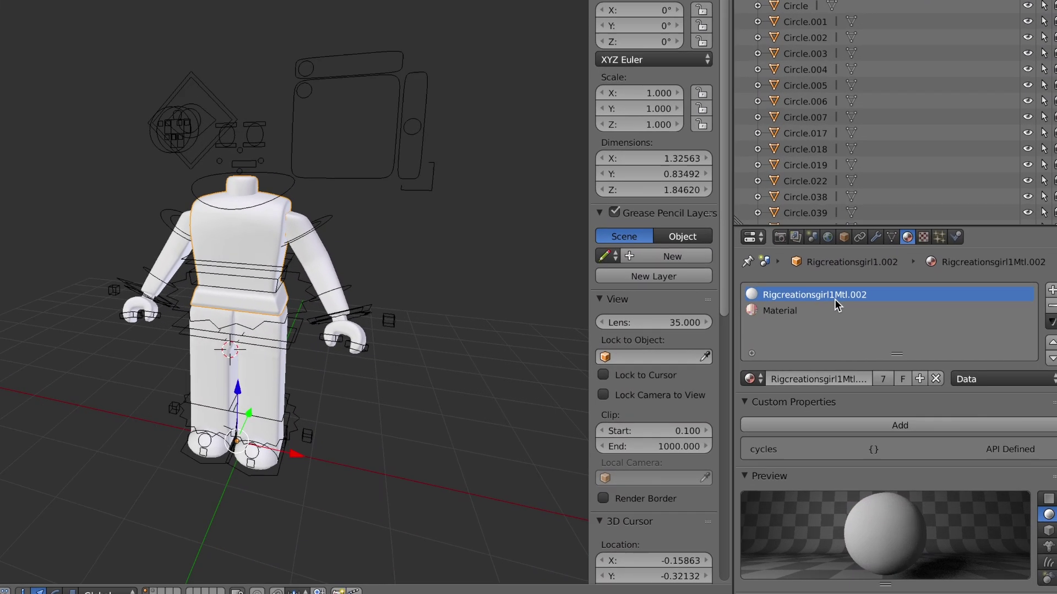
right_click(915, 309)
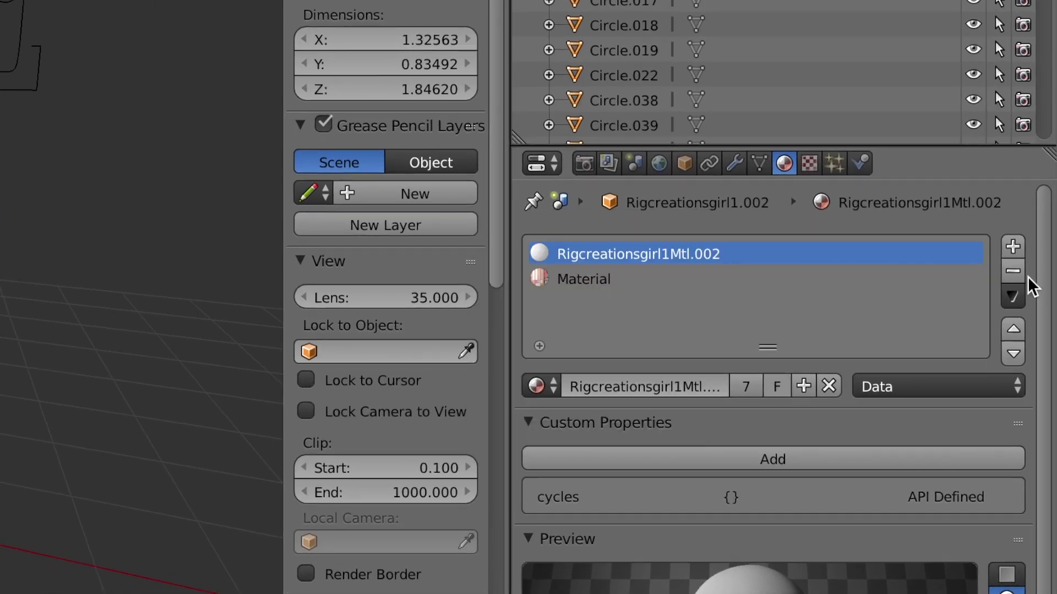
click(1001, 272)
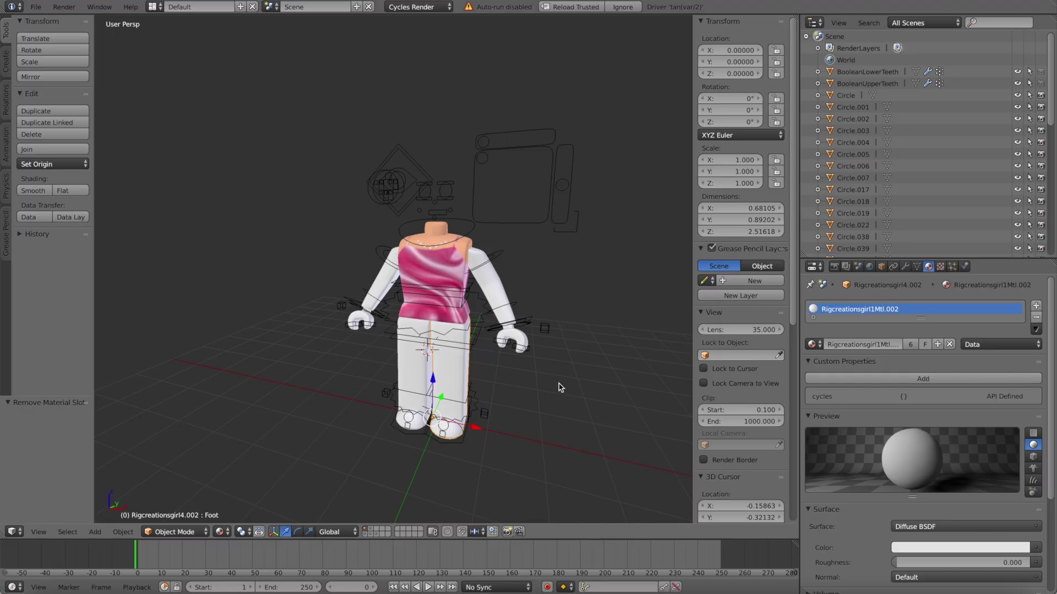
- Set the color of the leg's shared Rigcreationsgirl1Mtl.002 material to an Image Texture using Handle3_diff.png from the objs folder
click(1036, 548)
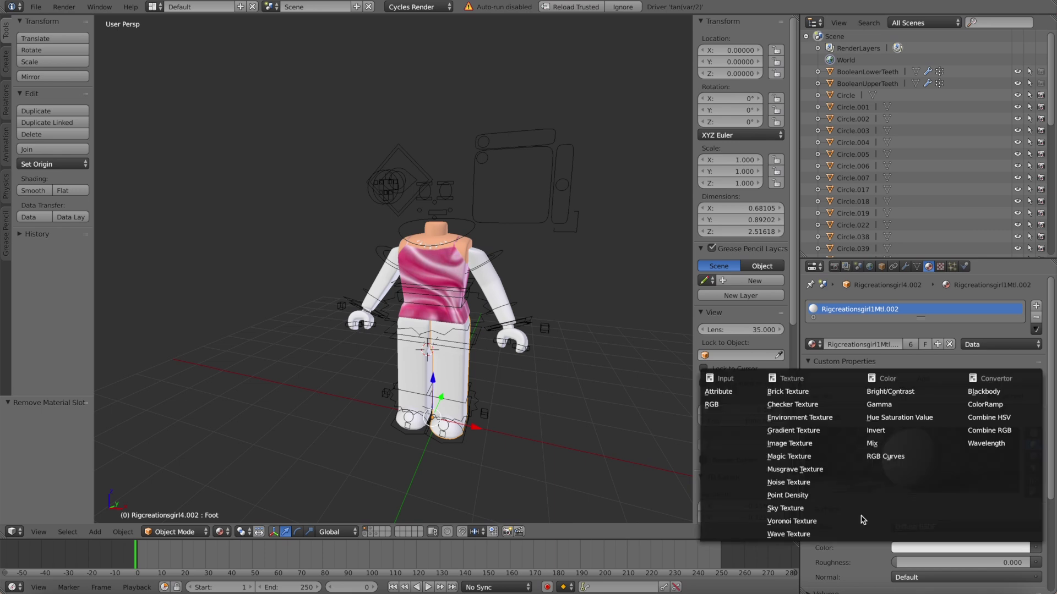
click(787, 443)
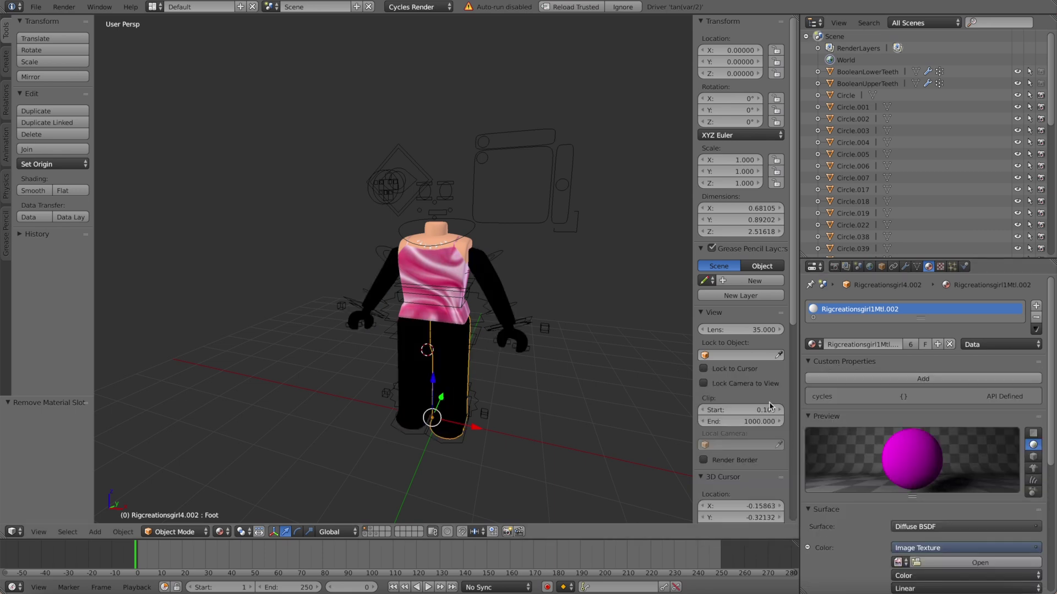
click(980, 563)
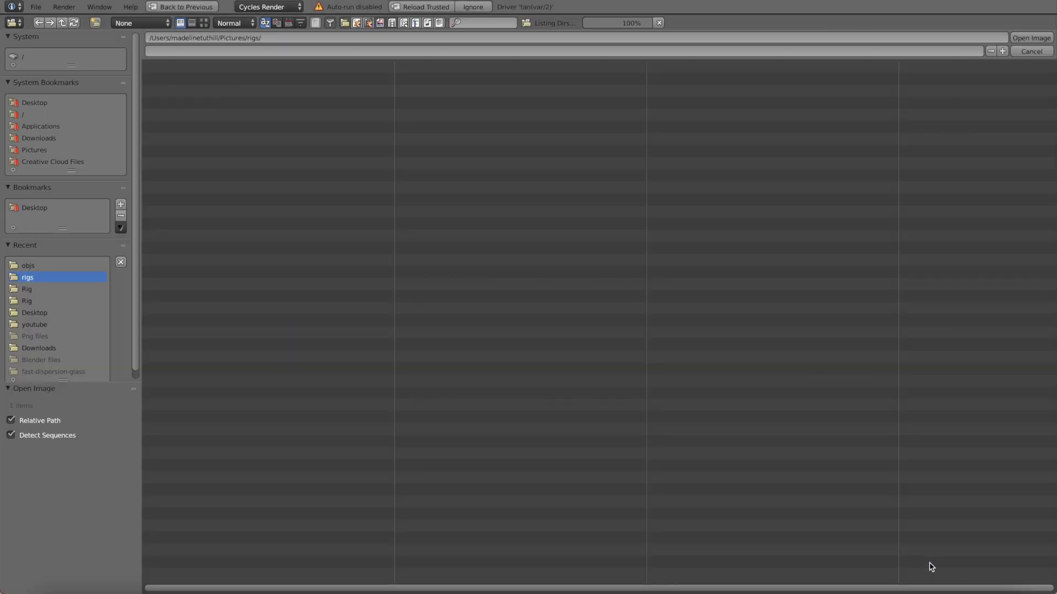
click(29, 104)
click(169, 104)
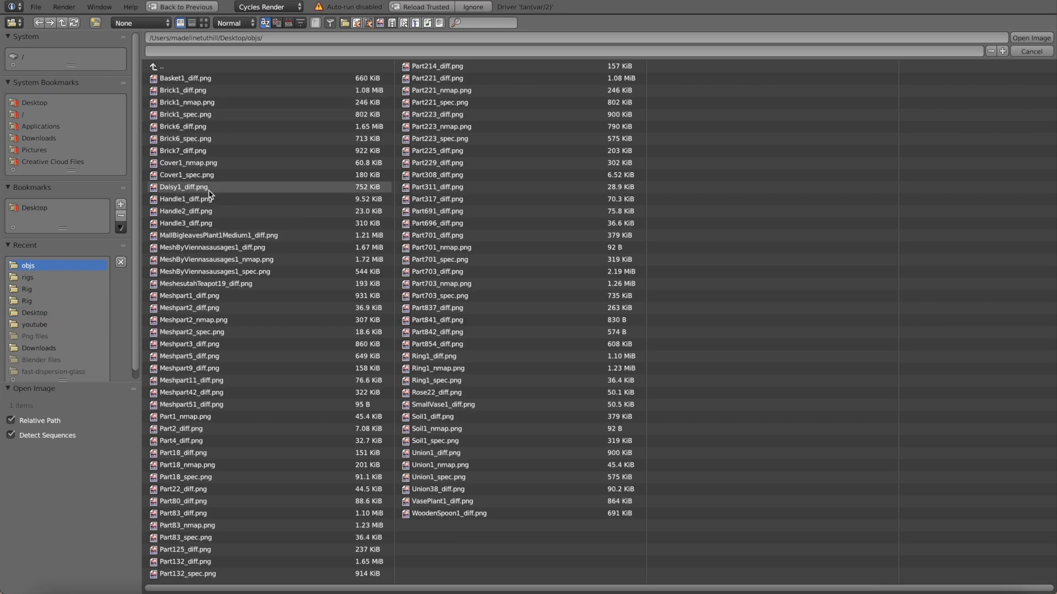
double_click(218, 224)
scroll(551, 326, left, 5)
right_click(460, 293)
scroll(479, 367, down, 5)
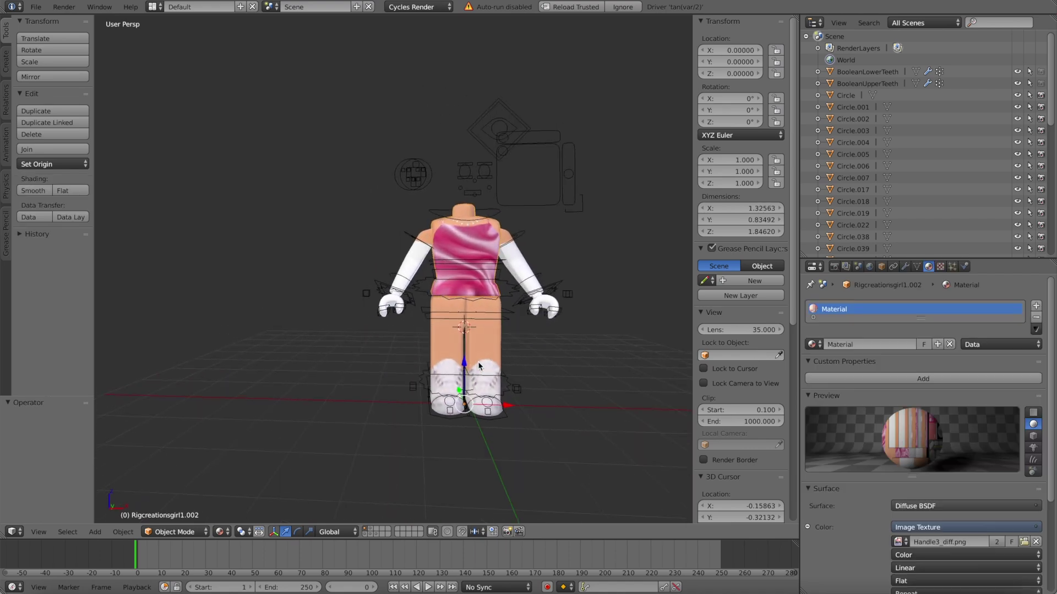
scroll(479, 367, right, 8)
scroll(479, 366, left, 5)
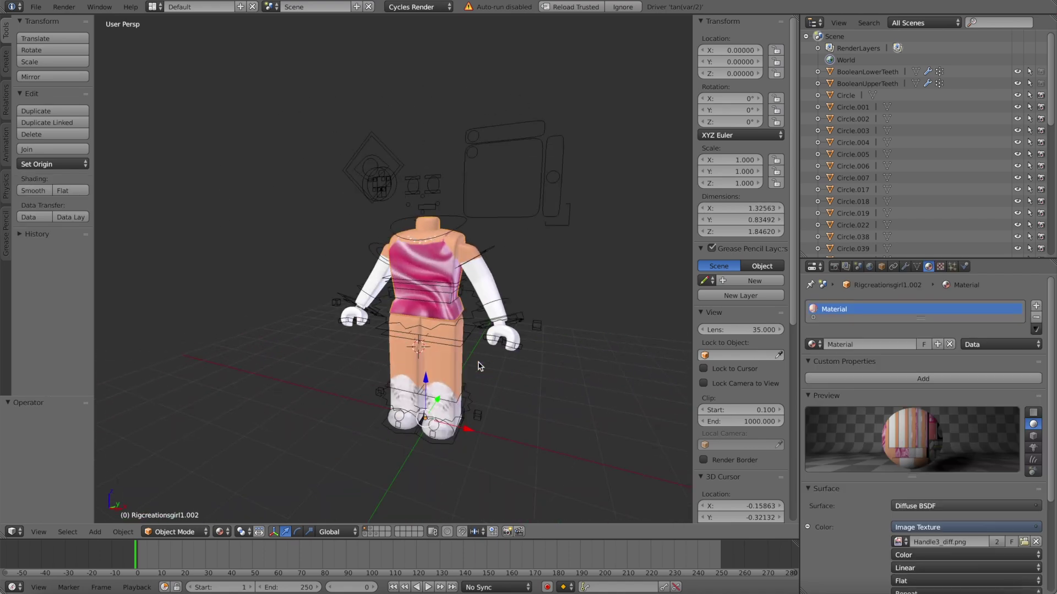
- Import the character model mxddsie.obj from the objs folder
click(36, 8)
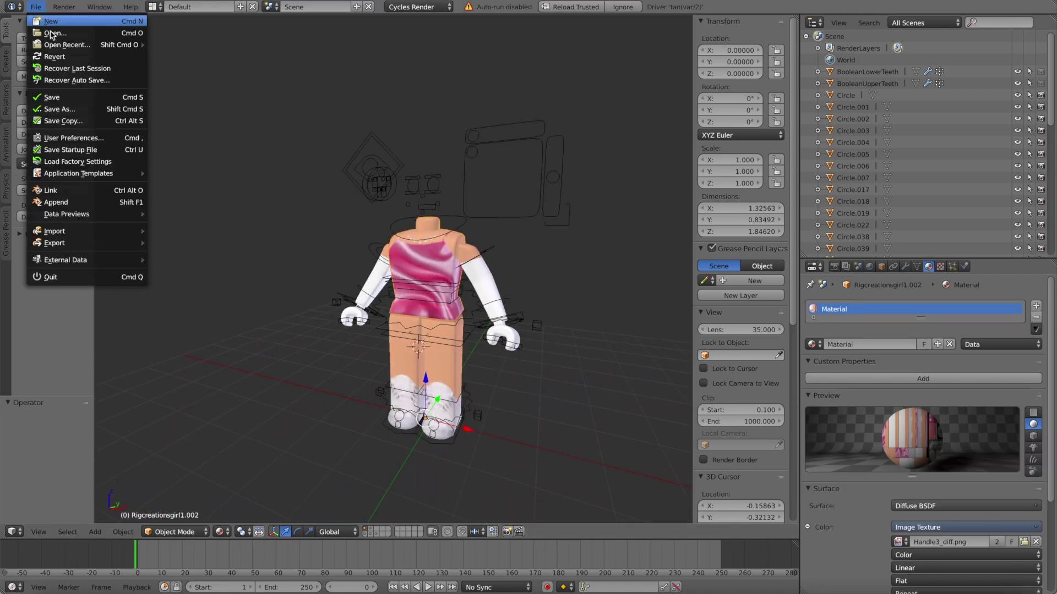
mouse_move(122, 235)
click(211, 308)
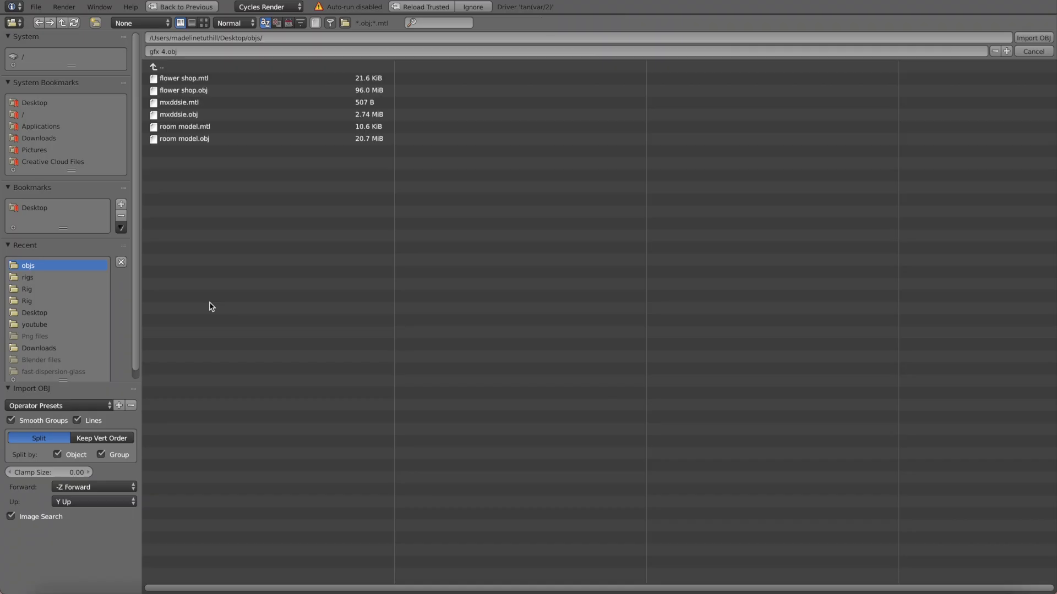
click(177, 115)
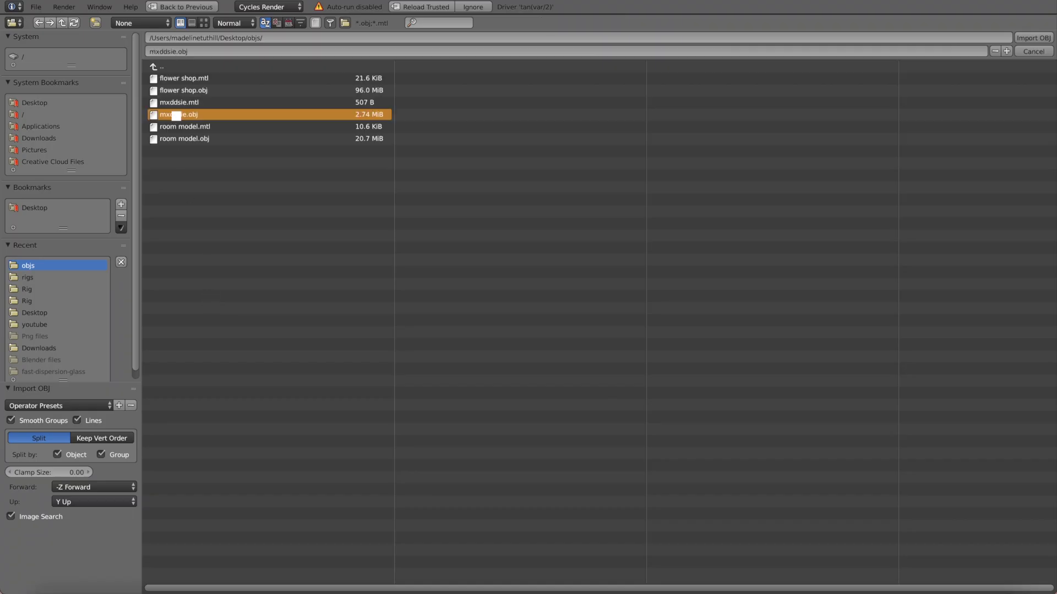
key(Return)
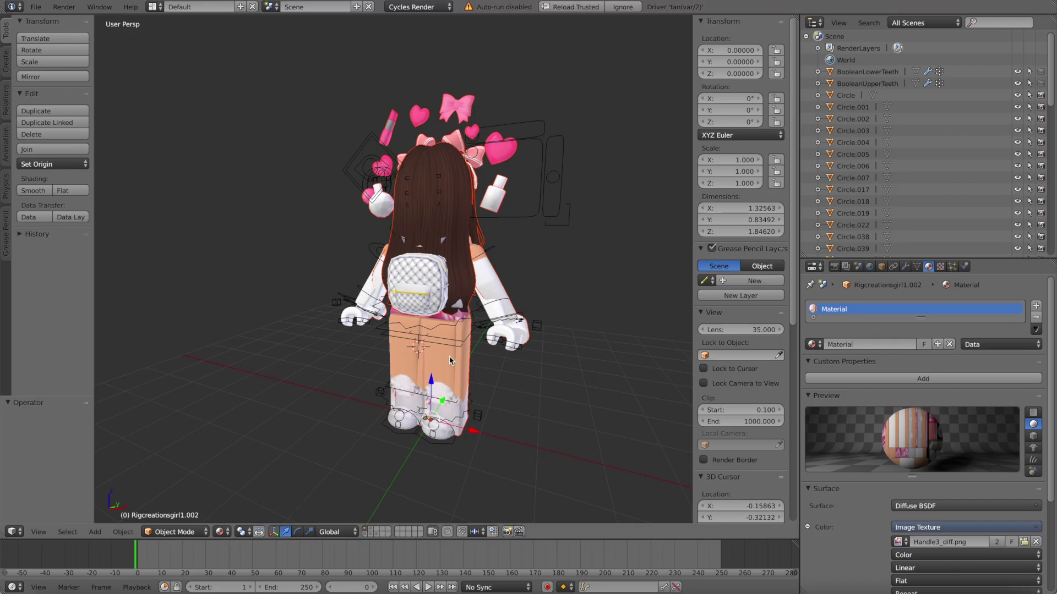
- Rotate the imported character around Z to about 181° and move it about -5.78 units along X, beside the rig
click(298, 531)
drag(400, 438, 273, 383)
click(286, 531)
- Delete the imported character's legs, torso and arms, keeping the head and accessories
right_click(239, 340)
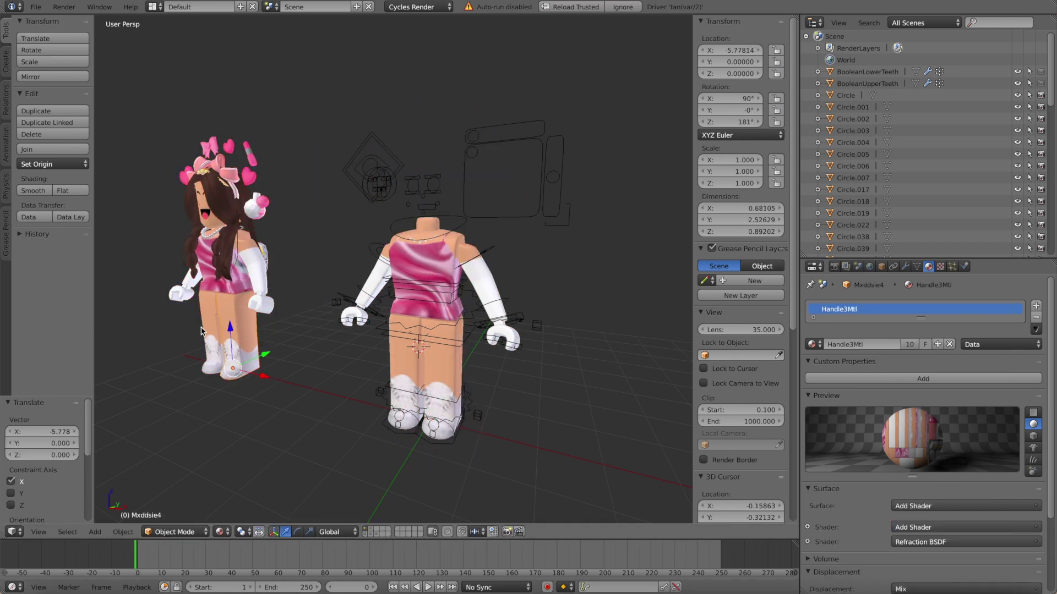
right_click(215, 324)
right_click(205, 260)
right_click(253, 283)
key(x)
click(157, 295)
- Raise the imported character's headband by about 0.114 along Z
right_click(216, 201)
scroll(217, 201, left, 3)
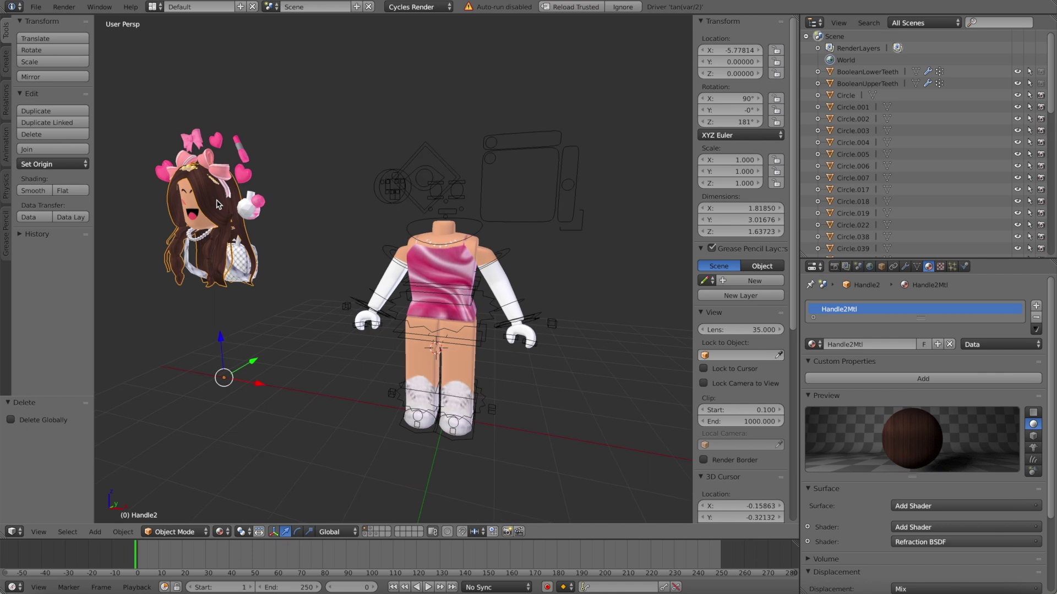
shift+right_click(184, 205)
right_click(186, 168)
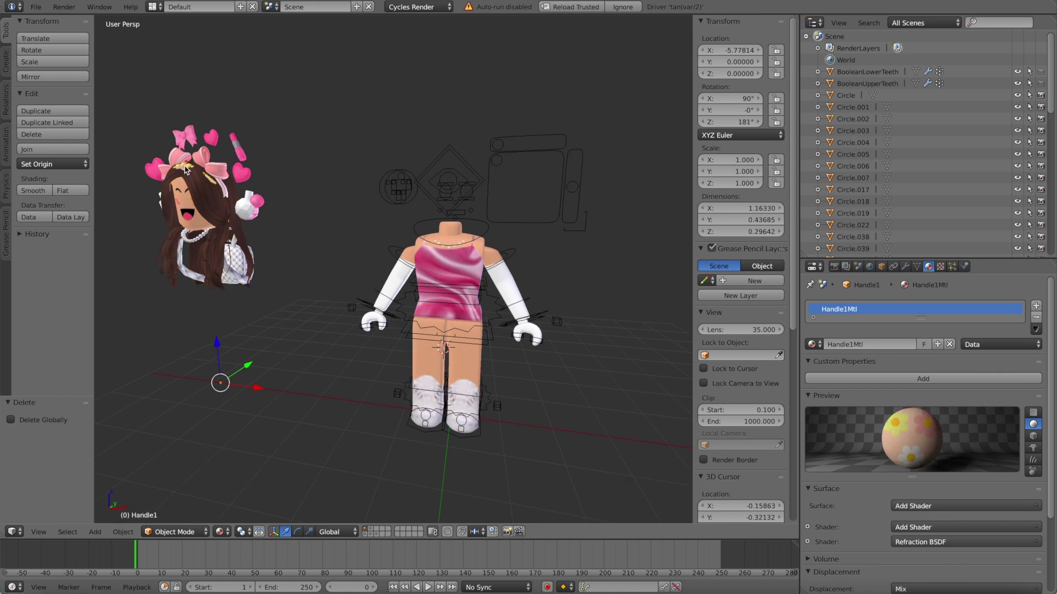
drag(215, 350, 216, 338)
- Select the imported head, hair and accessories and move them along X to about -0.157, onto the rig's body
right_click(188, 249)
right_click(190, 244)
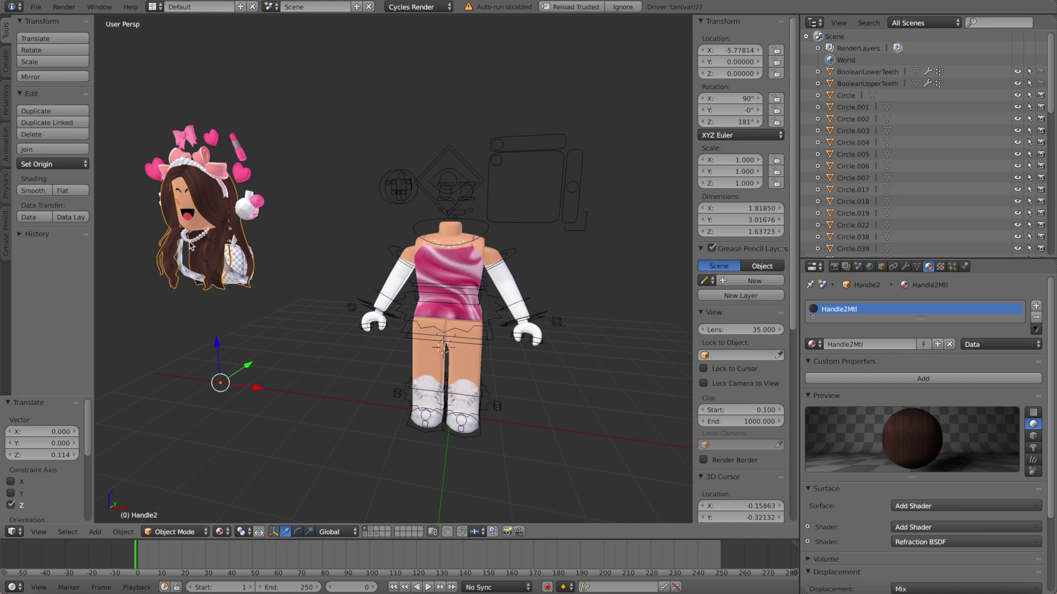
right_click(189, 241)
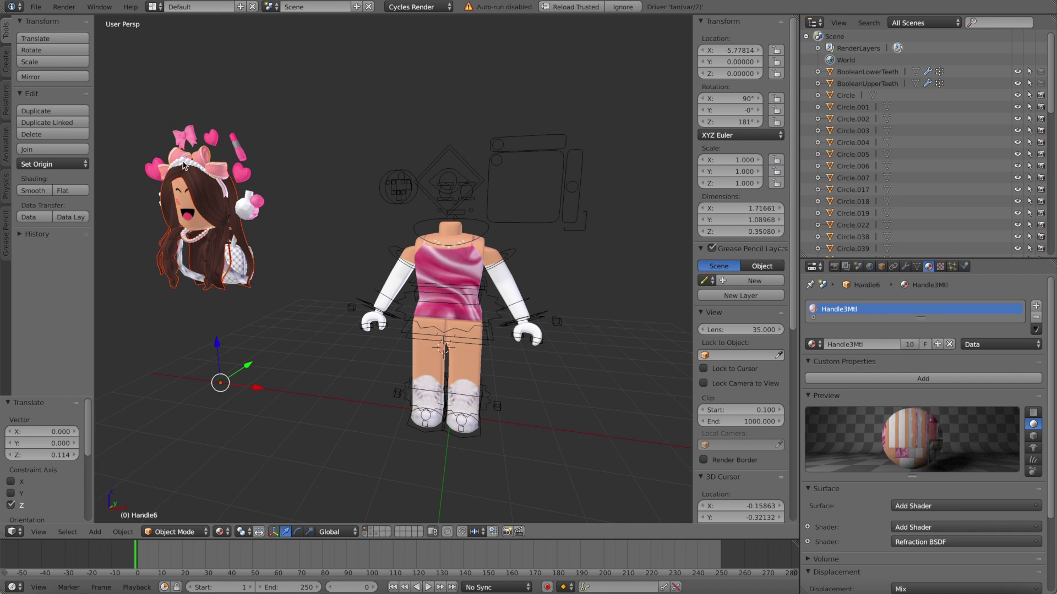
right_click(186, 164)
right_click(188, 139)
drag(263, 391, 453, 385)
- Delete the leftover backpack and the floating hearts and bow accessory around the head
scroll(484, 399, left, 5)
right_click(245, 258)
key(x)
click(245, 258)
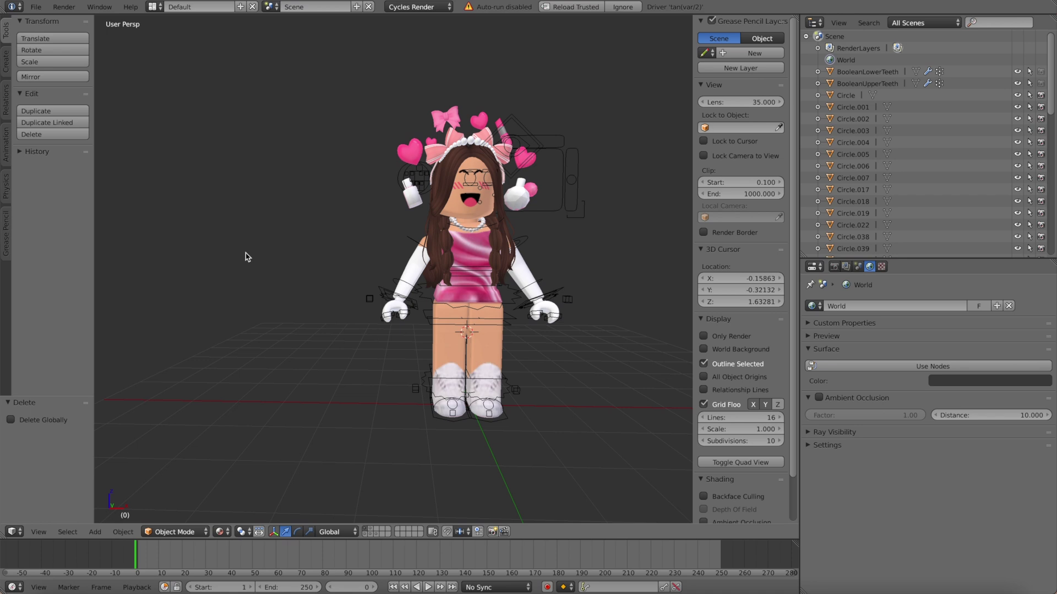
right_click(446, 115)
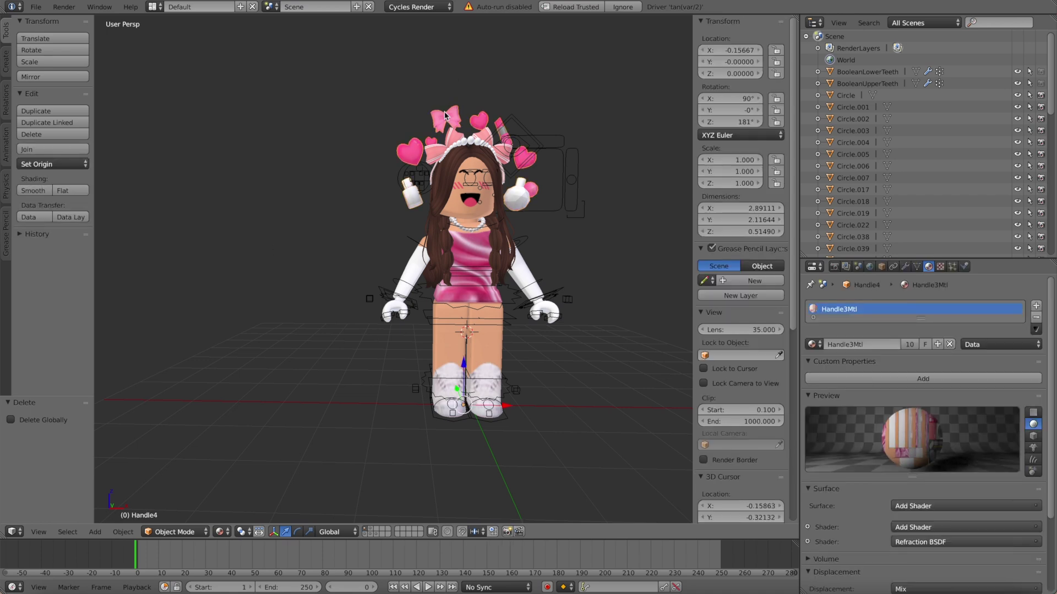
key(x)
click(426, 112)
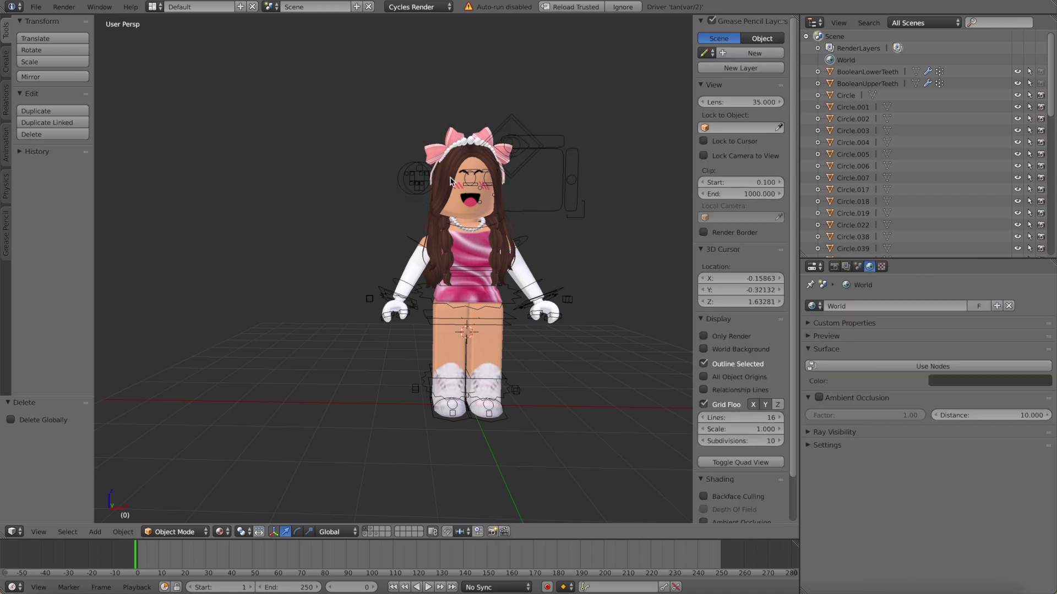
- Nudge the hair, headband and bows along X to about -0.159 and join them into one object
middle_drag(445, 245, 446, 239)
scroll(446, 239, up, 3)
scroll(445, 240, down, 3)
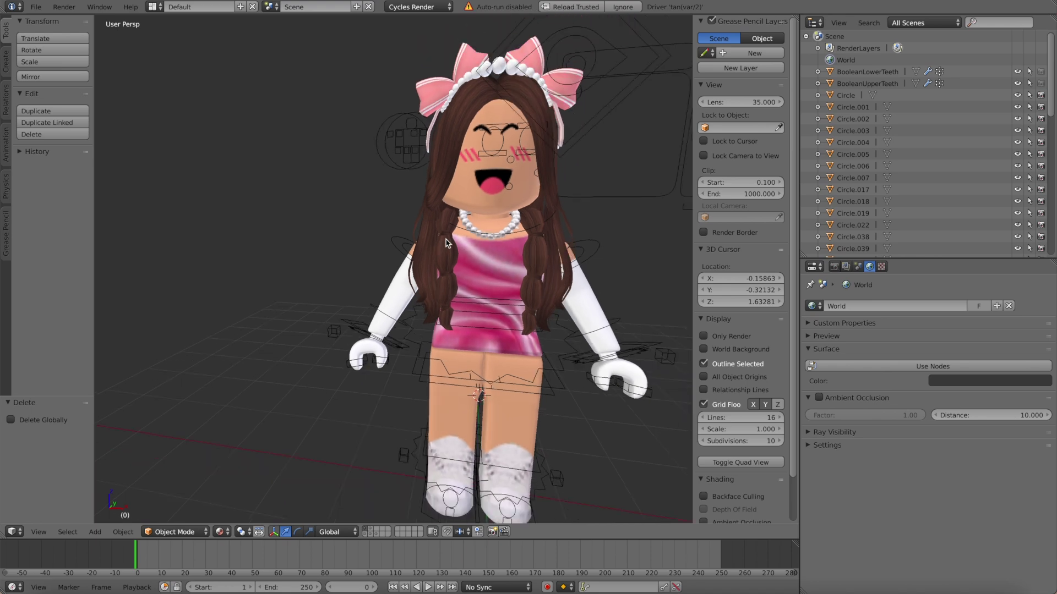
middle_drag(445, 240, 454, 222)
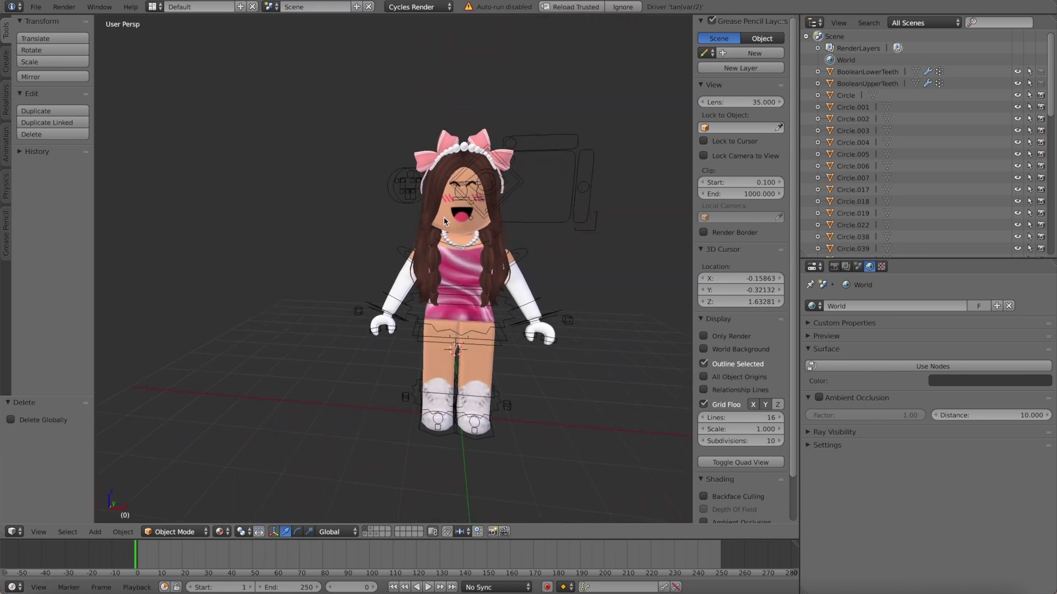
right_click(446, 221)
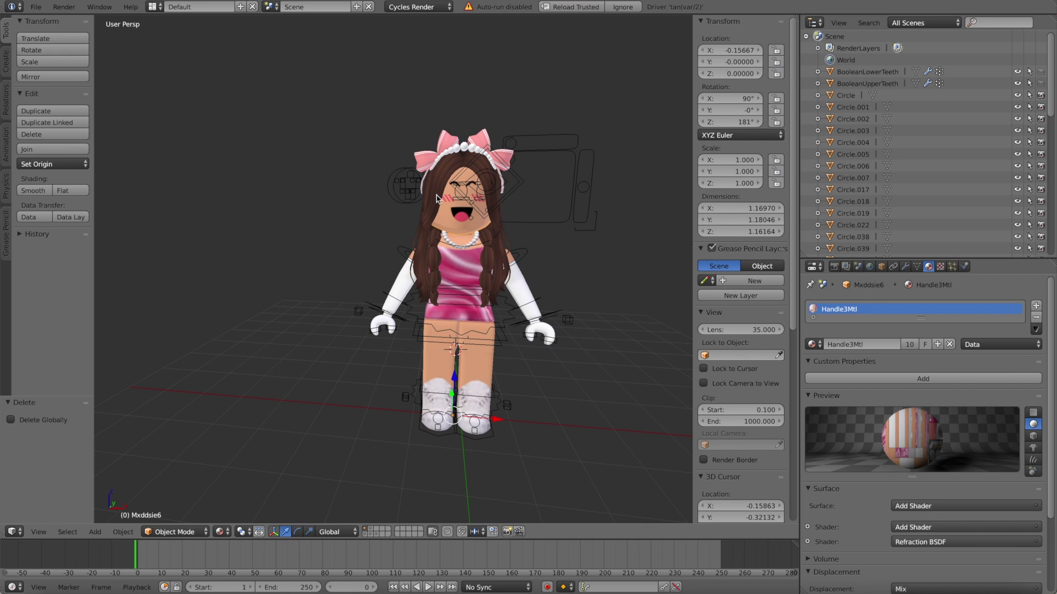
right_click(436, 199)
right_click(445, 140)
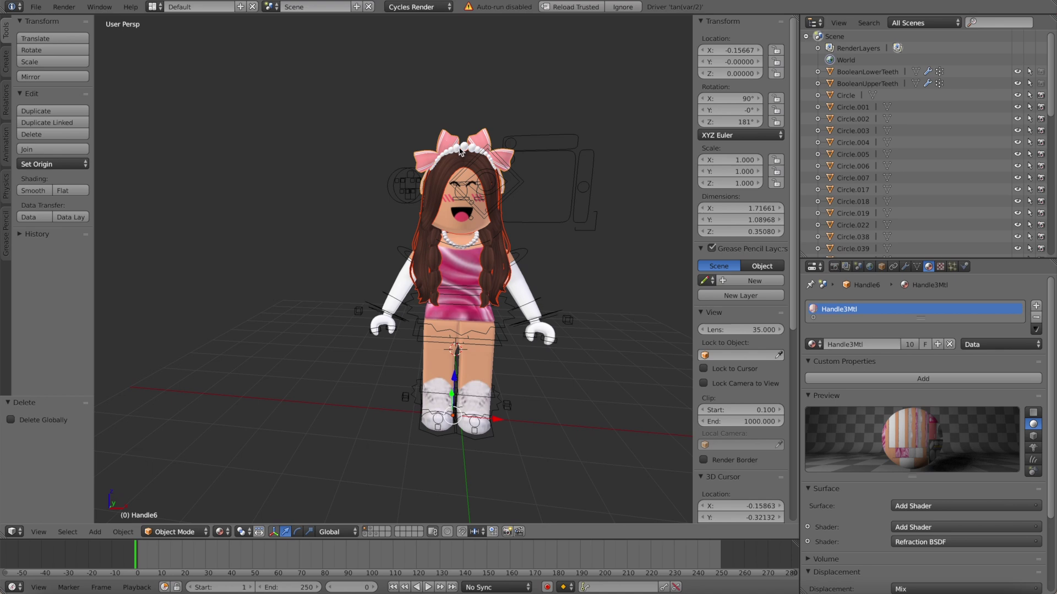
key(g)
key(x)
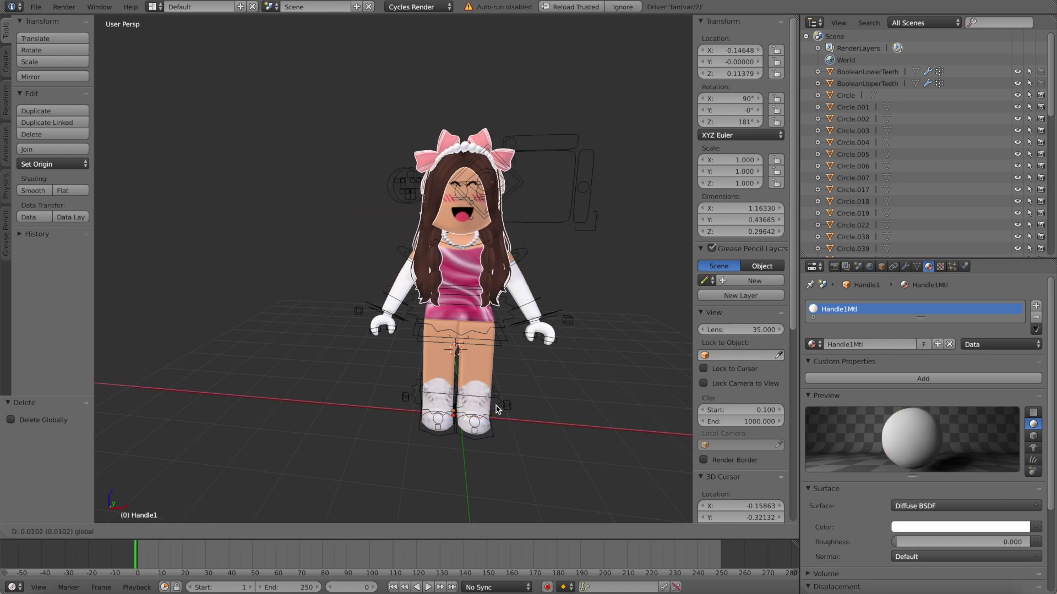
click(497, 408)
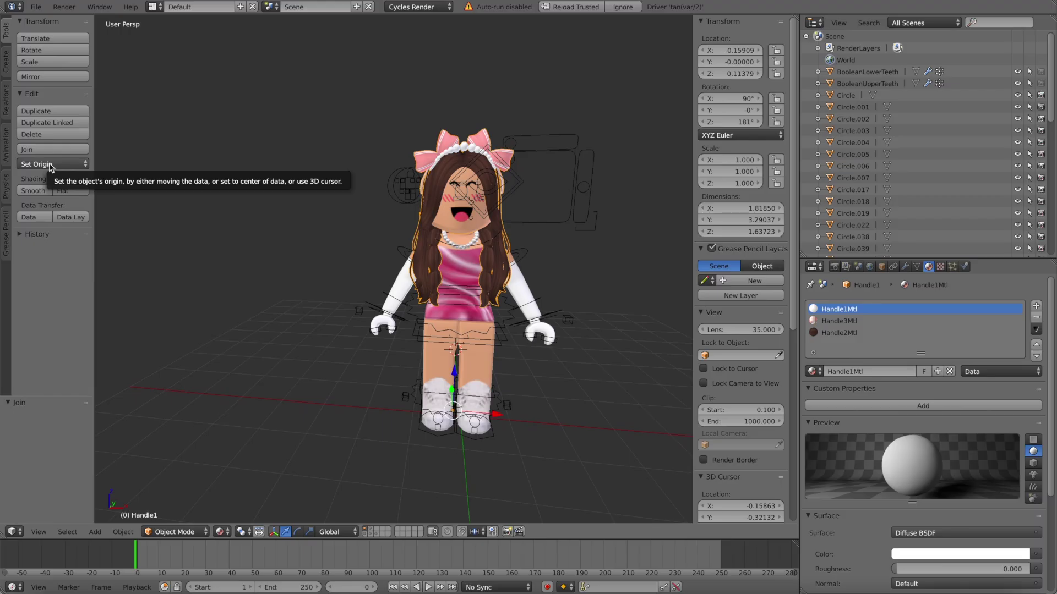
- Set the joined hair object's origin to its geometry and move it 0.021 along X
click(124, 174)
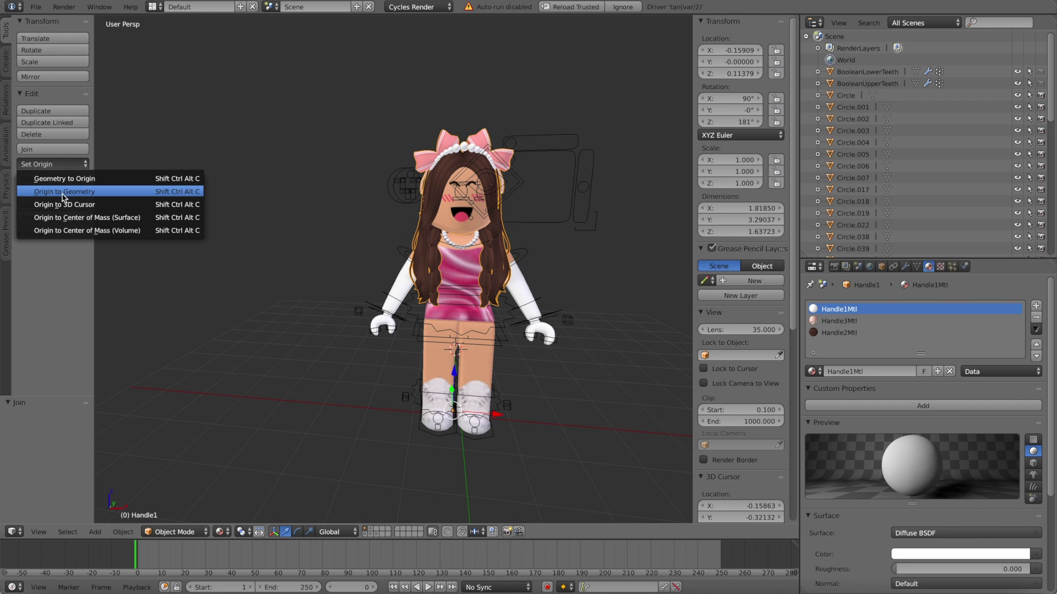
click(64, 193)
mouse_move(512, 187)
mouse_down()
mouse_move(613, 190)
mouse_move(504, 196)
mouse_move(512, 202)
mouse_up()
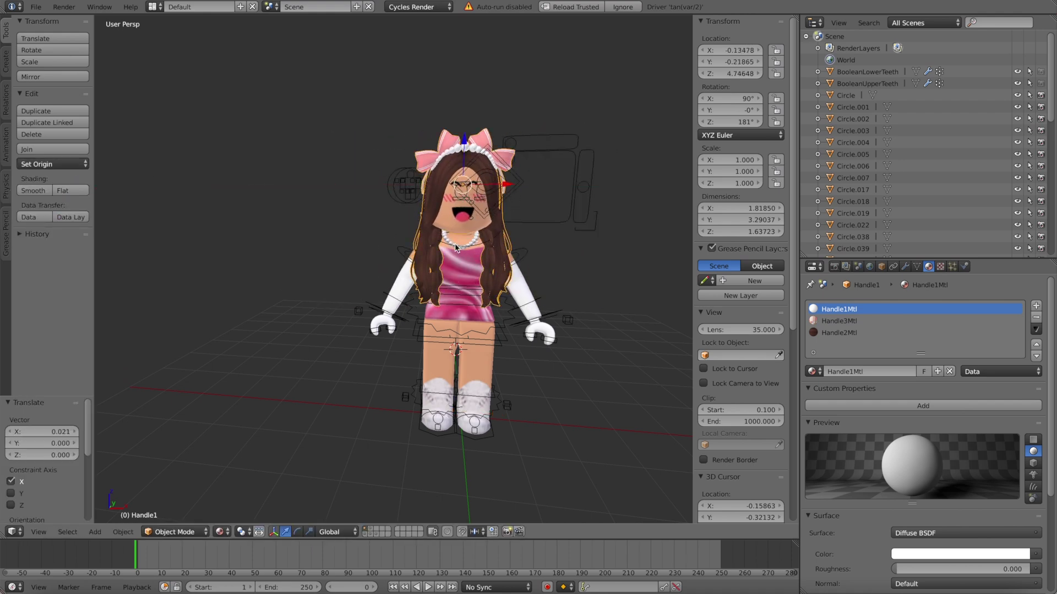
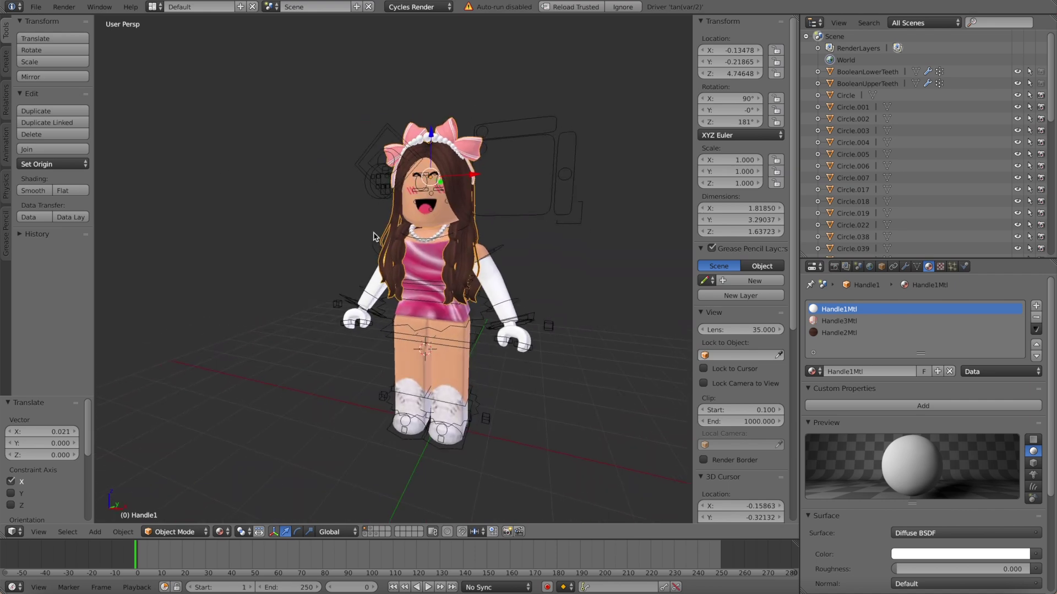
- Delete the remaining unwanted imported piece around the character
scroll(443, 218, down, 6)
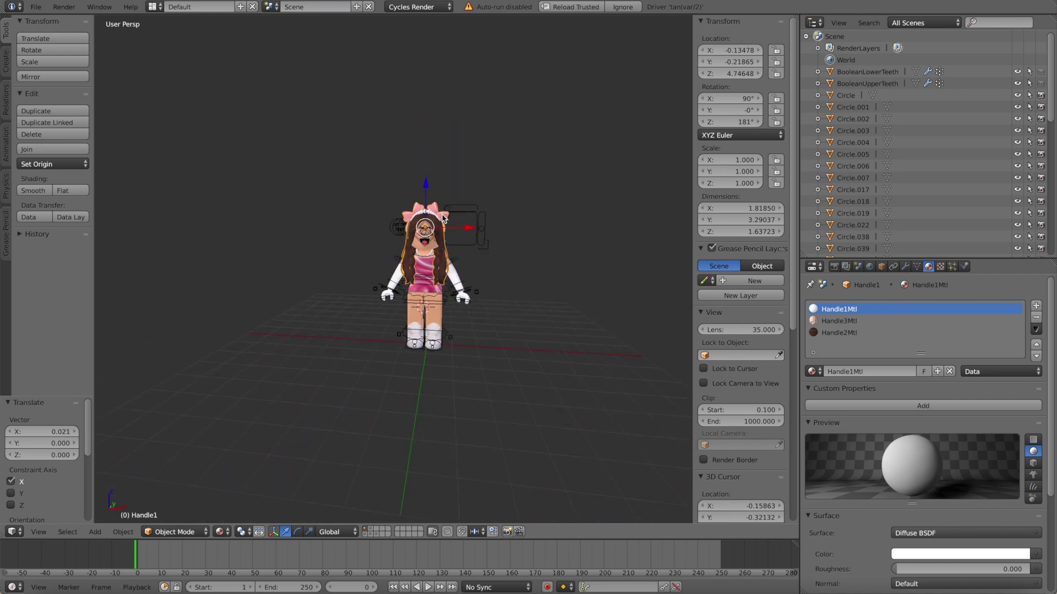
key(Delete)
scroll(439, 223, up, 3)
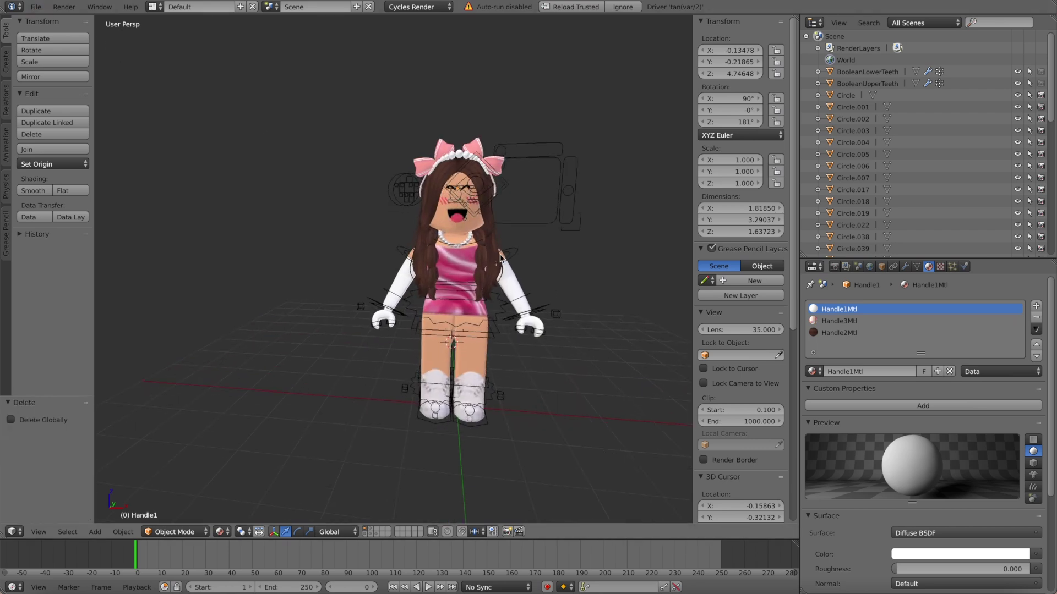
- Import the Wavefront file room model.obj from the objs folder into the scene
click(36, 7)
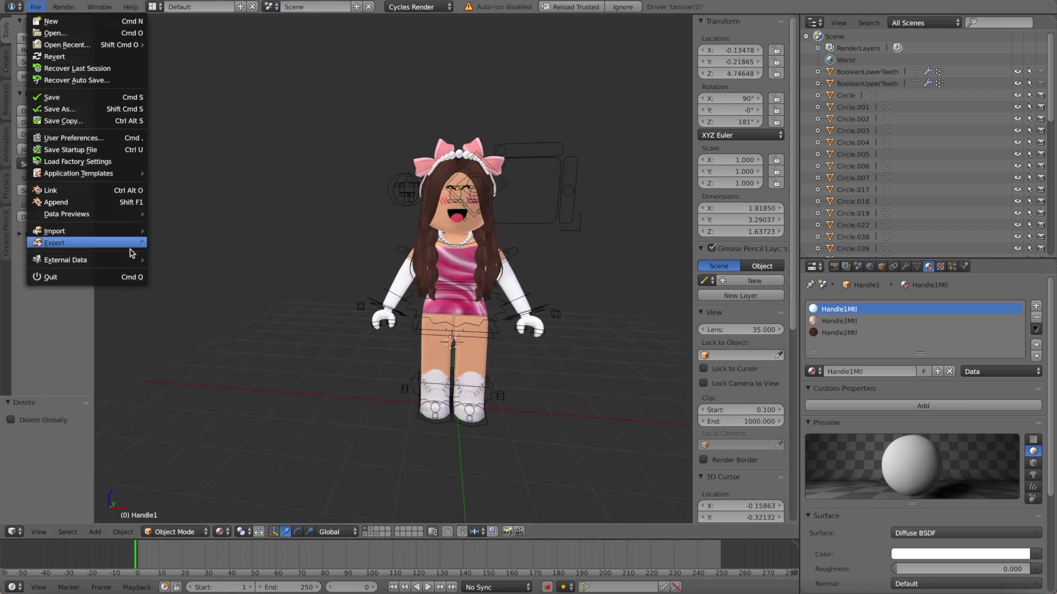
mouse_move(121, 238)
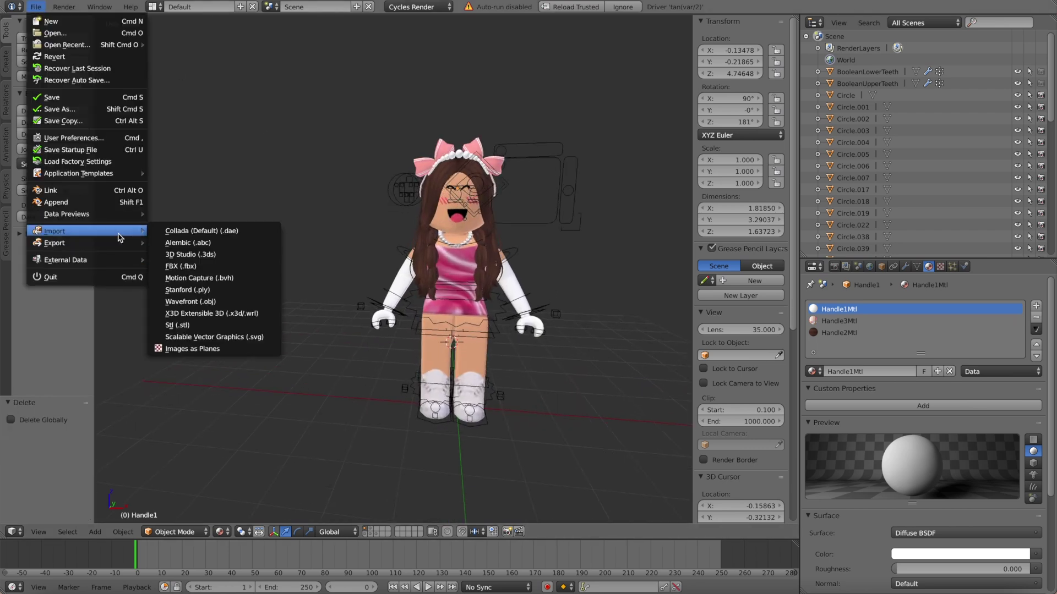
click(190, 303)
click(172, 138)
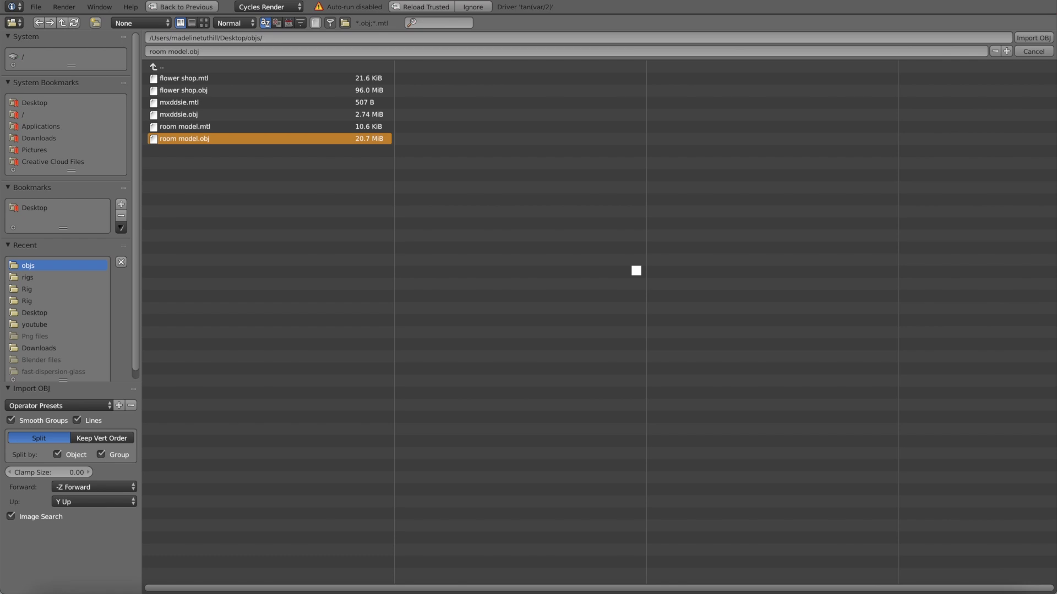
- Set the origin of the imported room objects to their geometry
scroll(635, 270, left, 5)
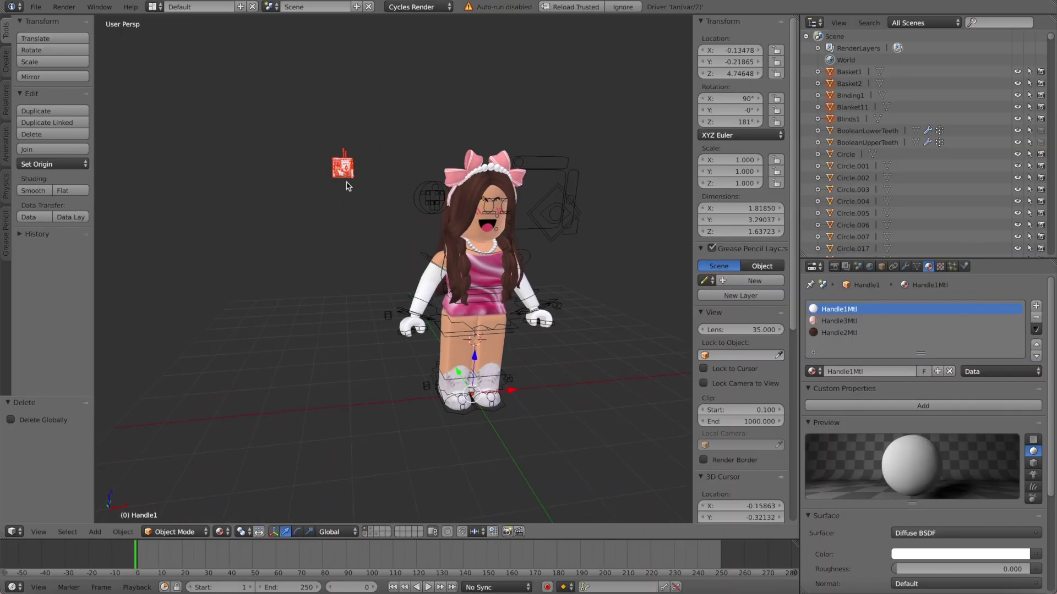
scroll(418, 190, left, 5)
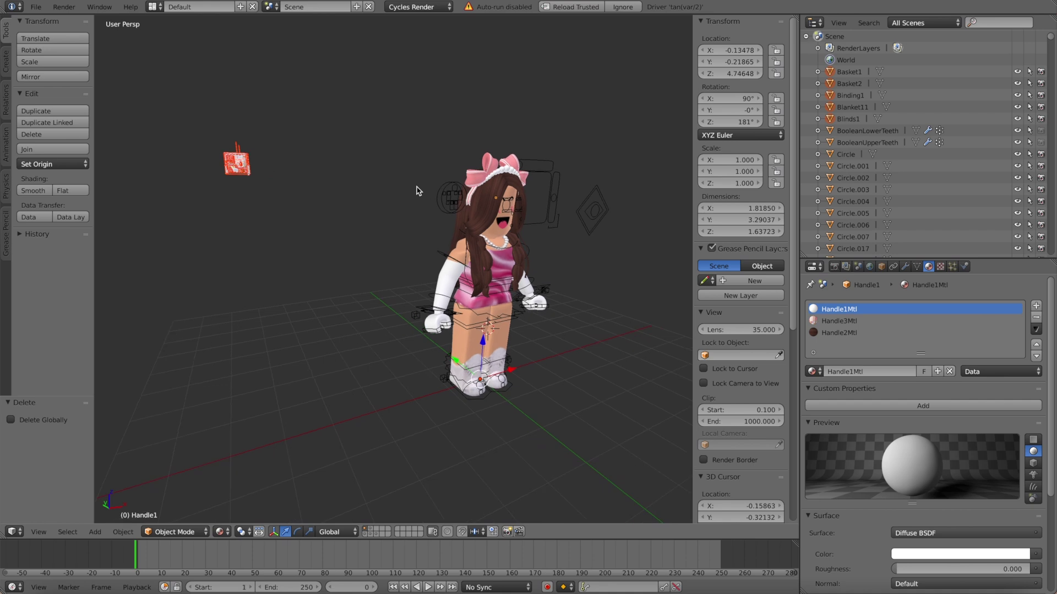
click(46, 164)
click(66, 195)
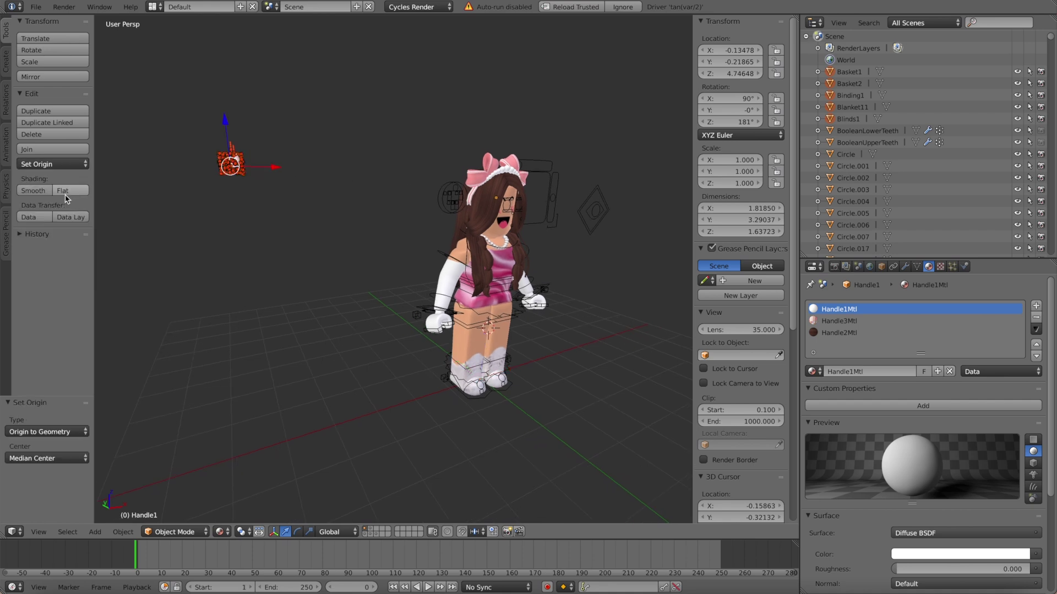
- Move the imported room about -45.5 along X and -9.8 along Z to bring it around the character
scroll(254, 212, down, 8)
scroll(253, 213, down, 3)
drag(213, 176, 568, 314)
drag(633, 175, 419, 233)
key(g)
key(z)
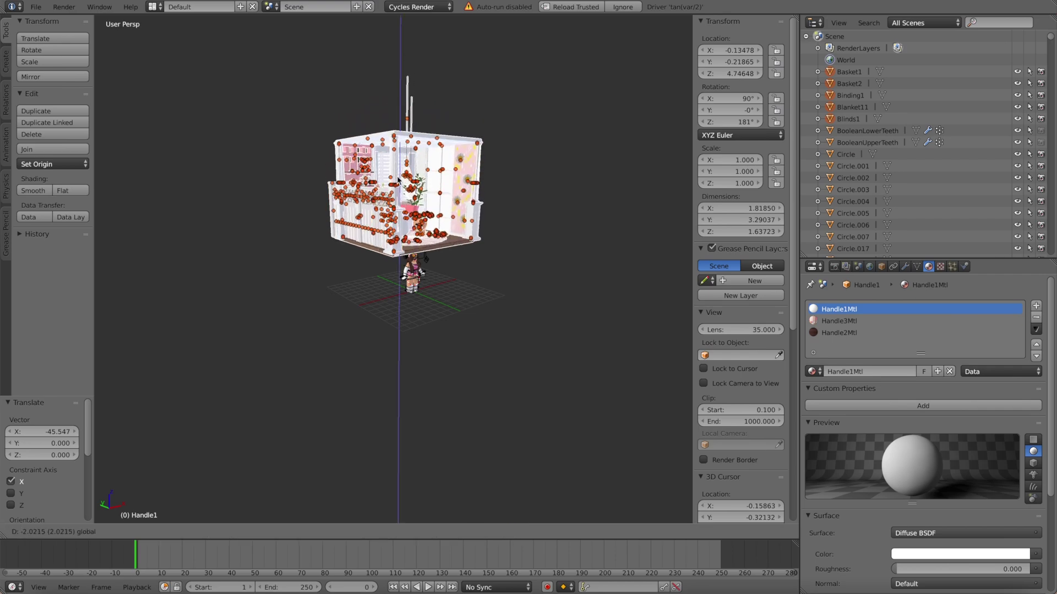
click(403, 240)
- Adjust the room by about 4.93 along X and 0.138 along Z so the character stands on the rug
scroll(402, 240, up, 6)
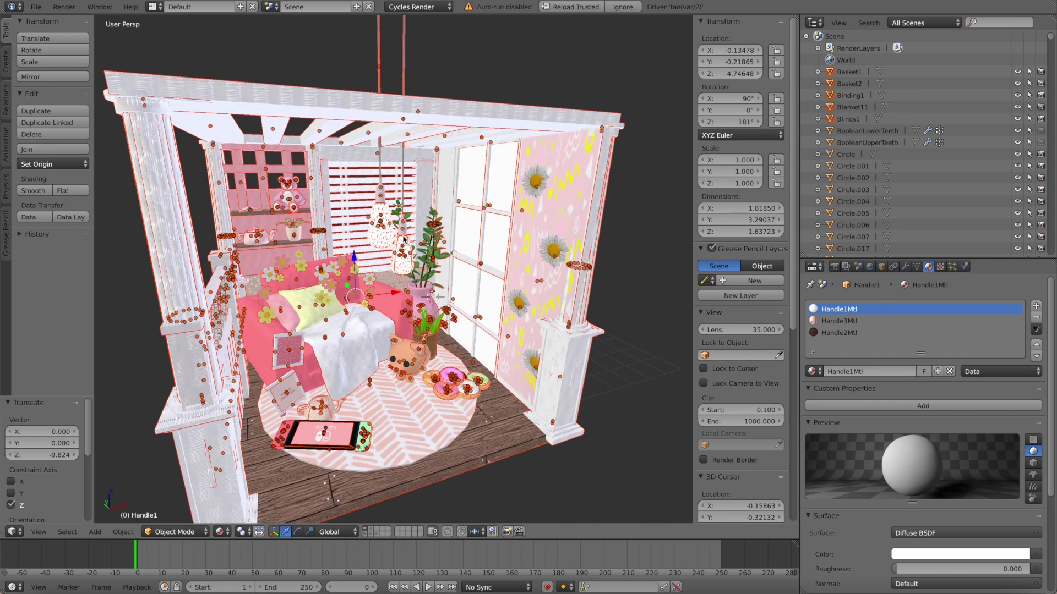
scroll(432, 204, up, 3)
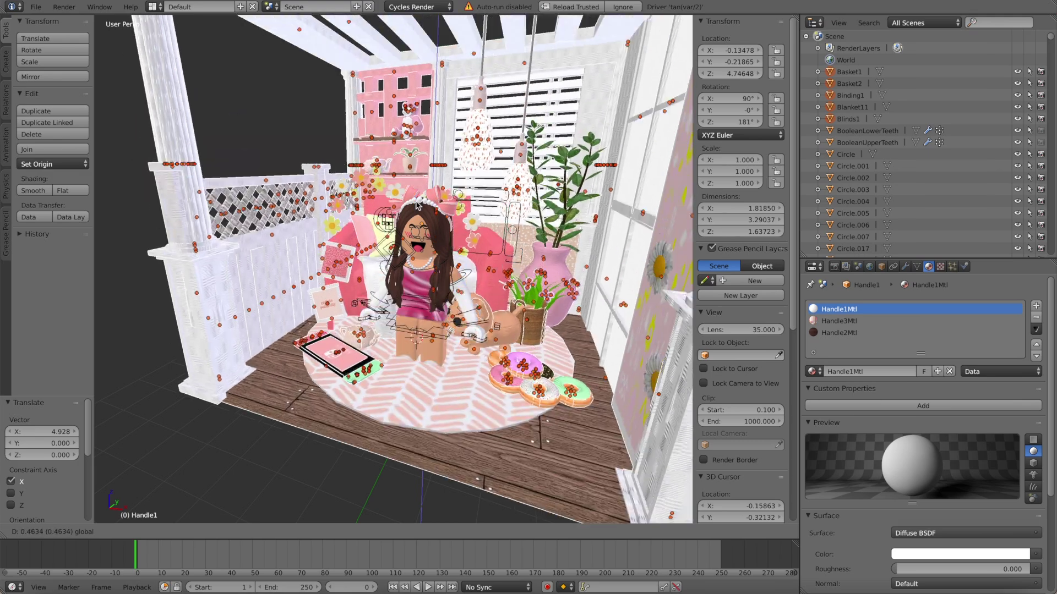
key(g)
key(z)
click(414, 197)
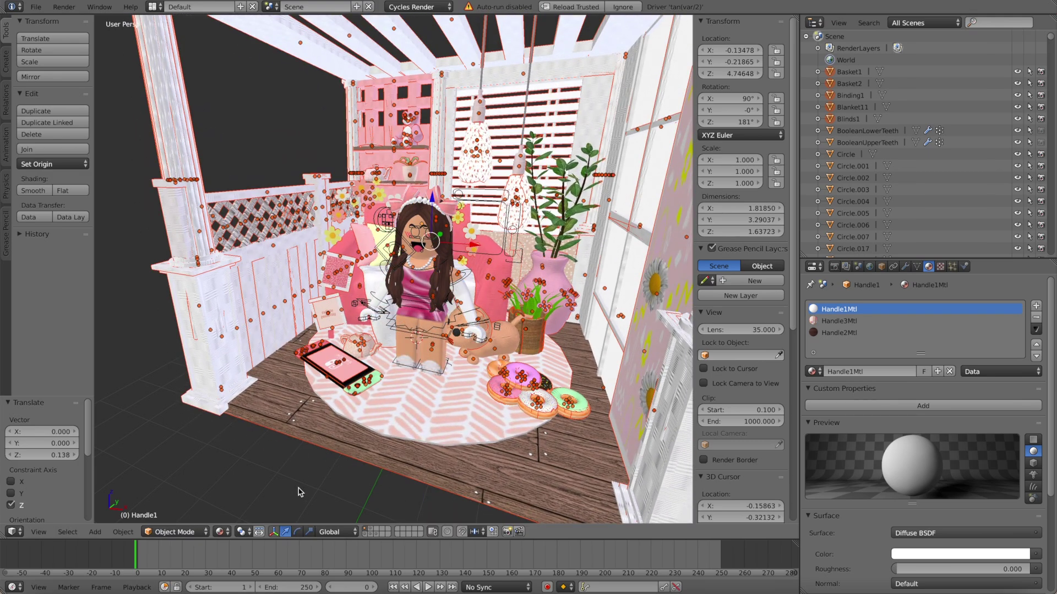
- Rotate the whole room about the Z axis by -362° with the rotation manipulator
click(299, 533)
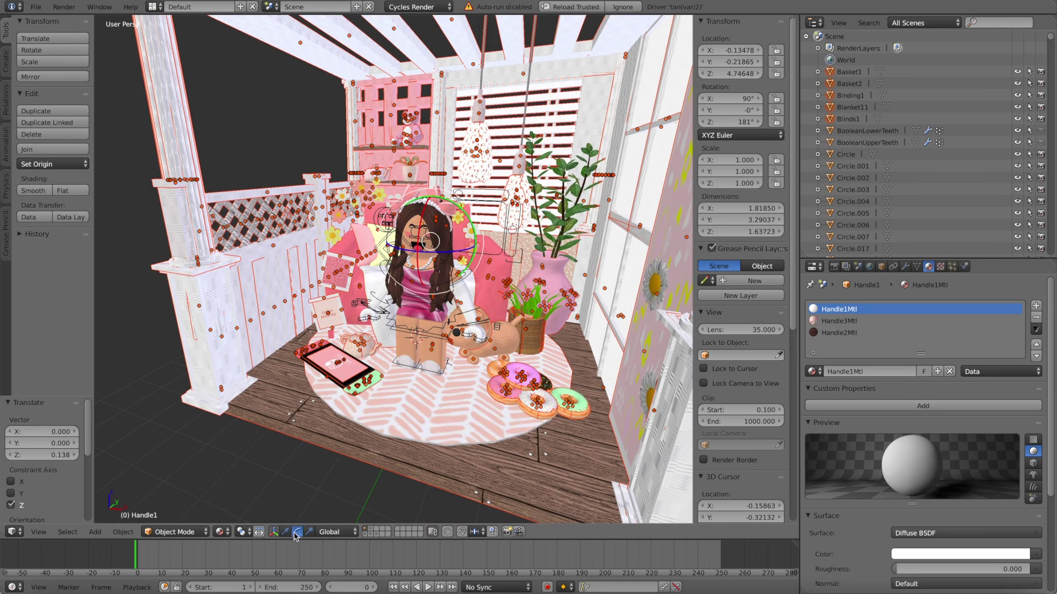
mouse_move(459, 253)
mouse_down()
mouse_move(366, 314)
mouse_move(488, 285)
mouse_move(198, 347)
mouse_move(447, 191)
mouse_move(497, 241)
mouse_move(464, 257)
mouse_up()
scroll(464, 257, up, 2)
mouse_move(464, 258)
middle_down()
mouse_move(465, 297)
mouse_move(463, 253)
middle_up()
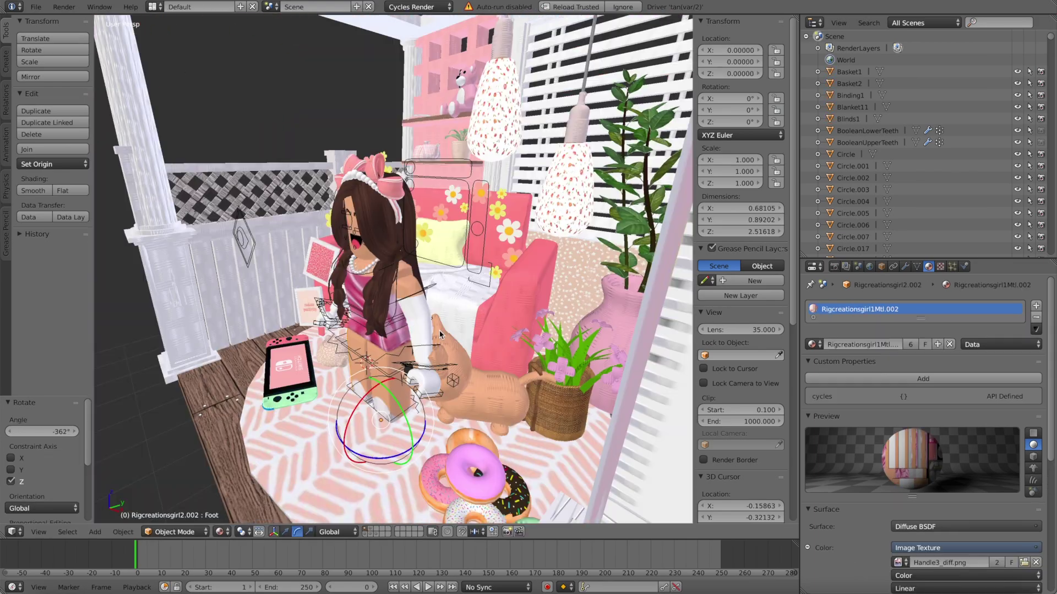
middle_drag(538, 280, 541, 268)
- Select the character's armature and switch it to Pose Mode
scroll(541, 263, down, 3)
scroll(540, 263, left, 3)
scroll(540, 263, right, 3)
scroll(541, 263, up, 3)
scroll(541, 263, up, 4)
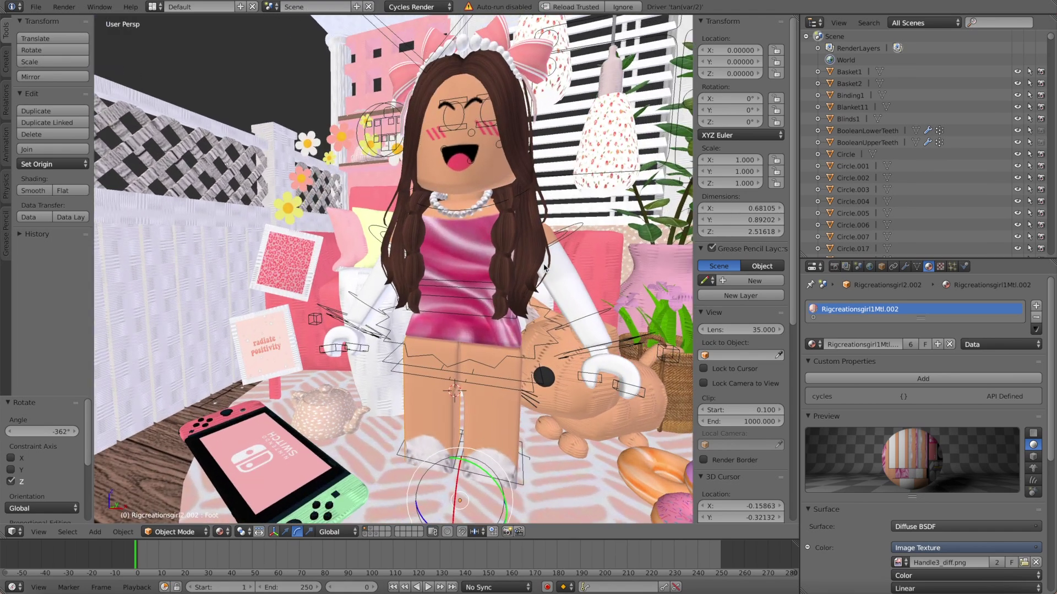
scroll(544, 263, up, 3)
scroll(544, 263, down, 2)
scroll(500, 333, up, 4)
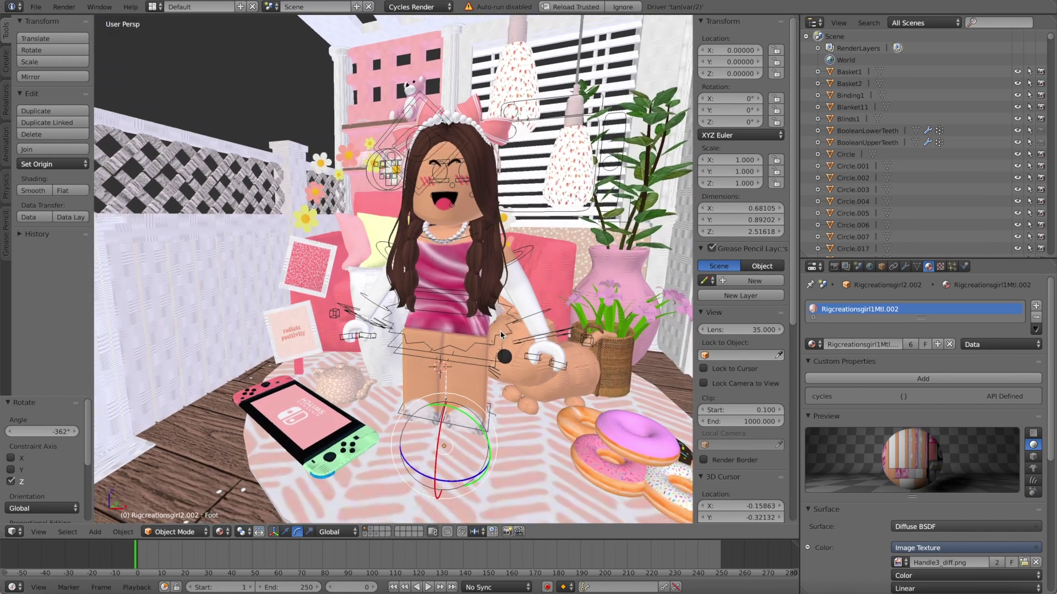
right_click(461, 296)
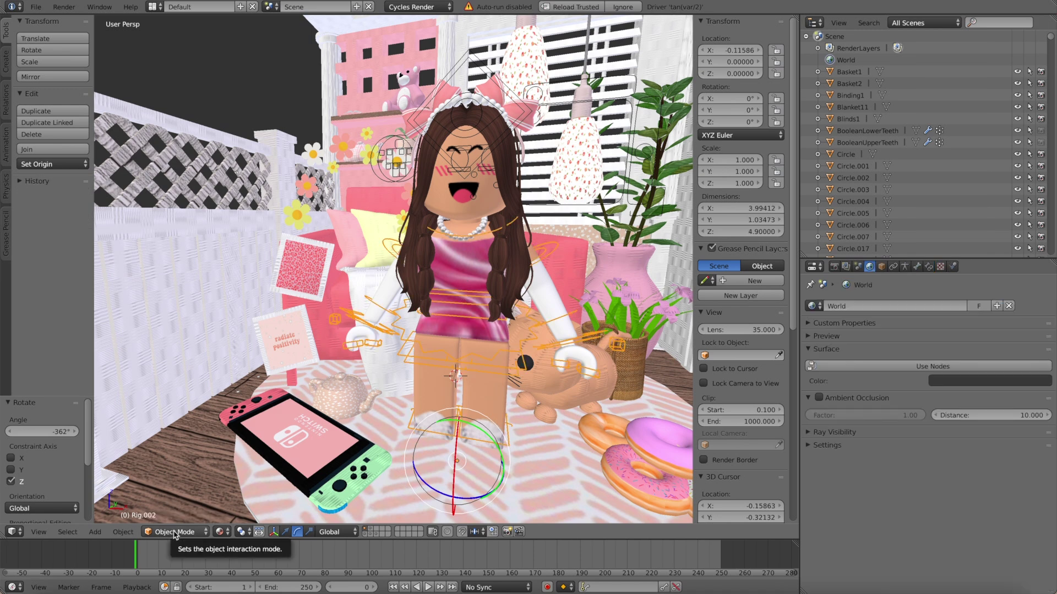
click(175, 533)
click(171, 493)
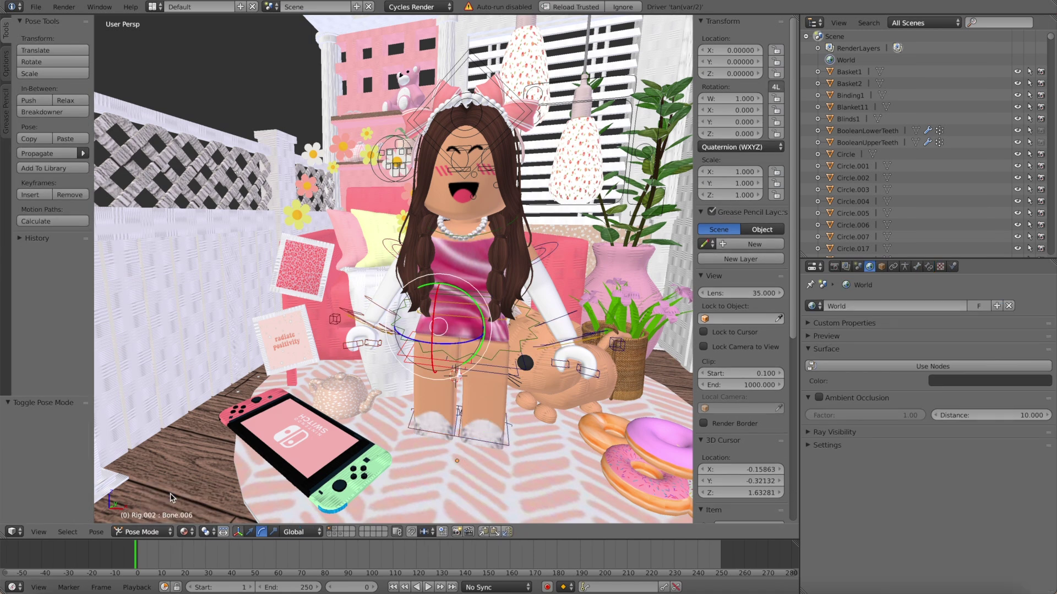
- Rotate the rig's upper-leg bone about -88.7° around X to lift the legs into a sitting position
mouse_move(443, 295)
middle_down()
mouse_move(429, 300)
mouse_move(443, 296)
middle_up()
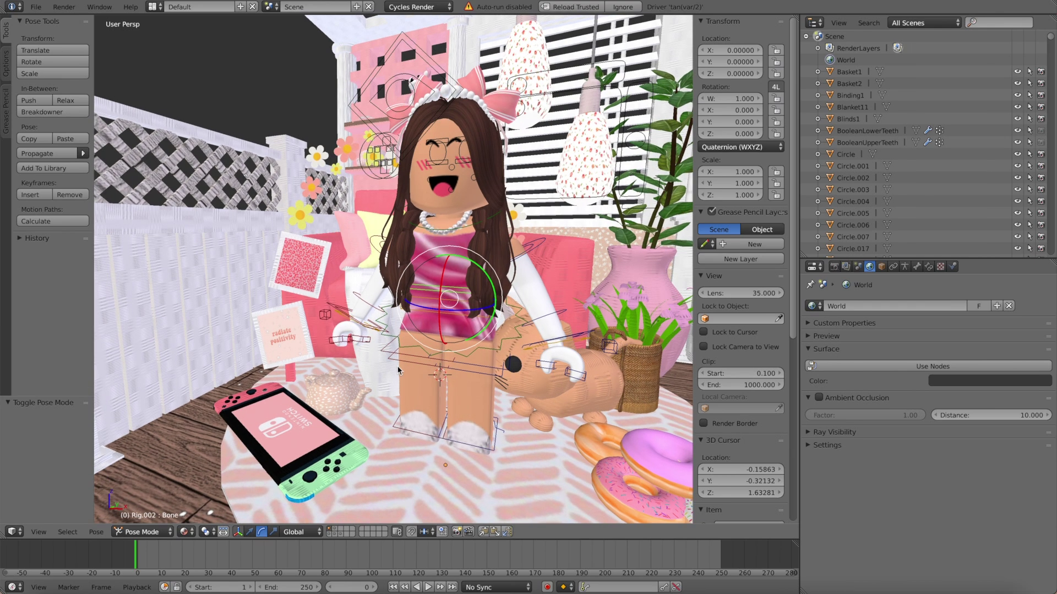
right_click(467, 368)
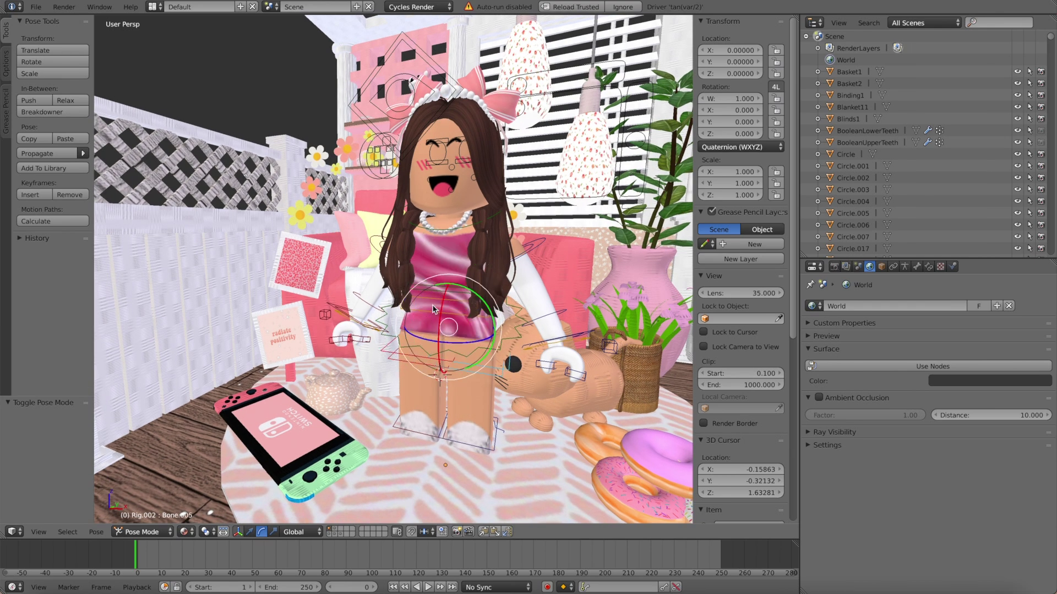
drag(443, 297, 501, 309)
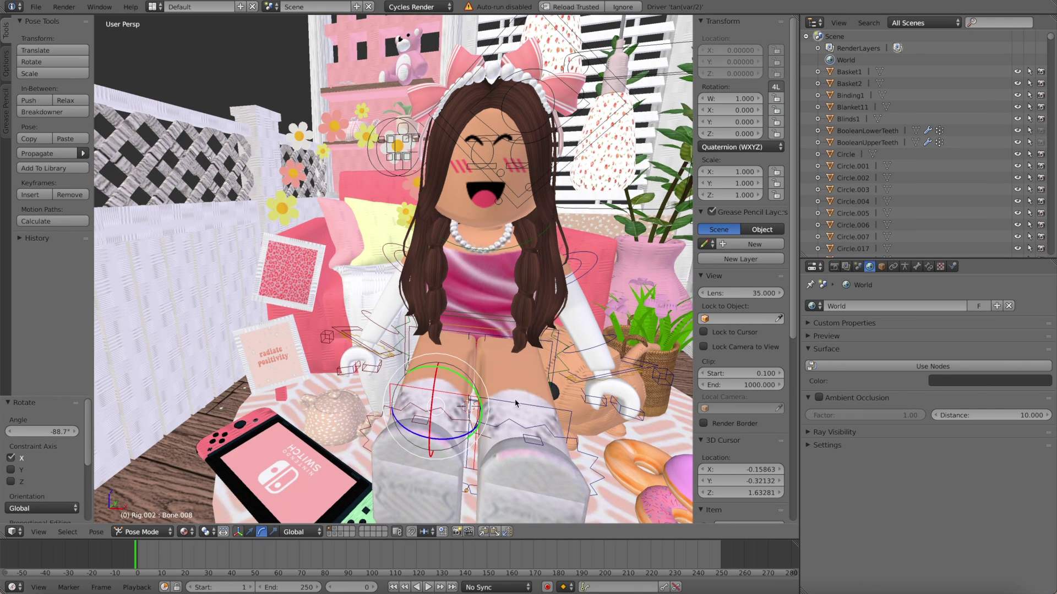
- Rotate the rig's lower-leg bone 129° around X to bend the knees down
right_click(515, 406)
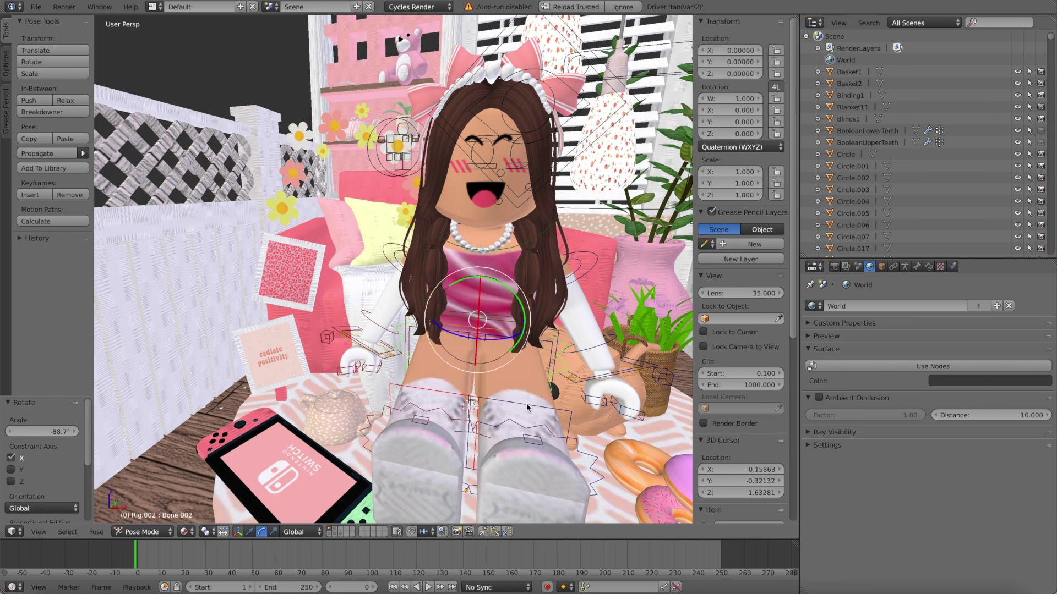
right_click(491, 404)
right_click(447, 395)
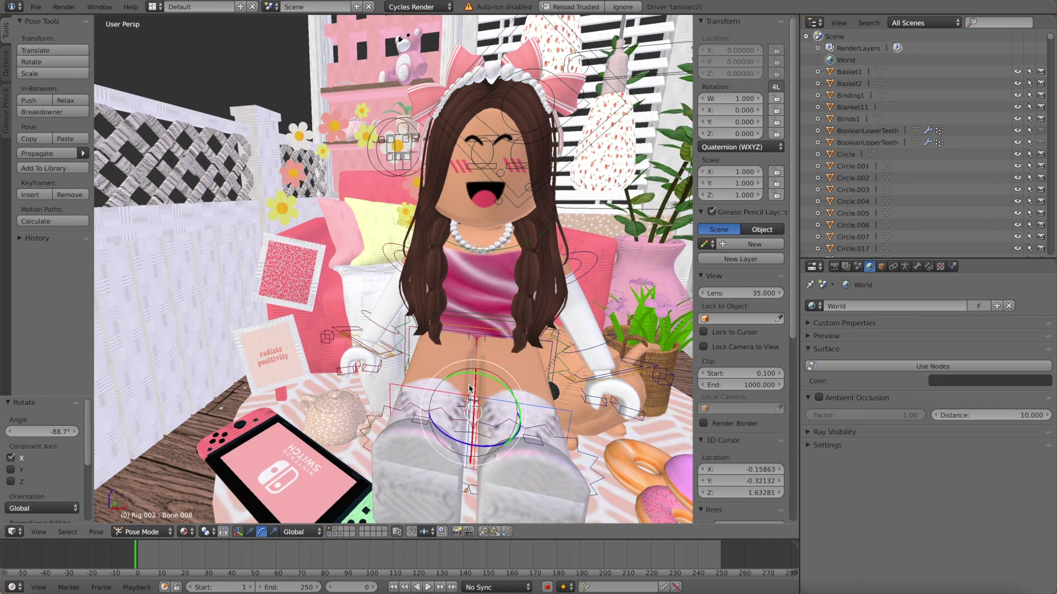
click(474, 380)
click(470, 384)
key(r)
click(377, 483)
- Walk the view through the room to examine the seated character and surroundings from several directions
scroll(385, 440, down, 4)
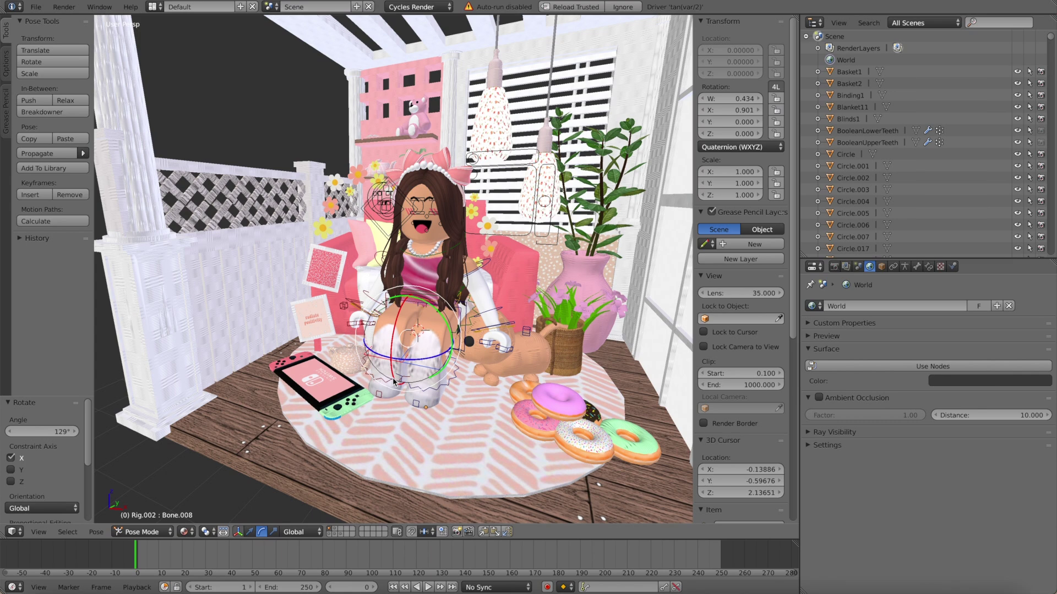
key(shift+f)
key(w)
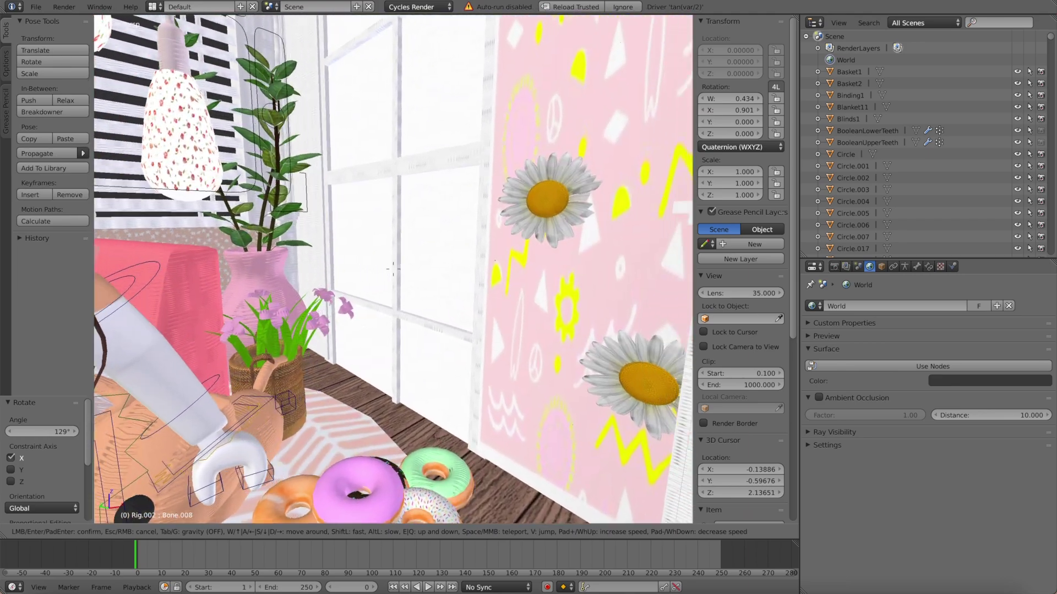
key(Escape)
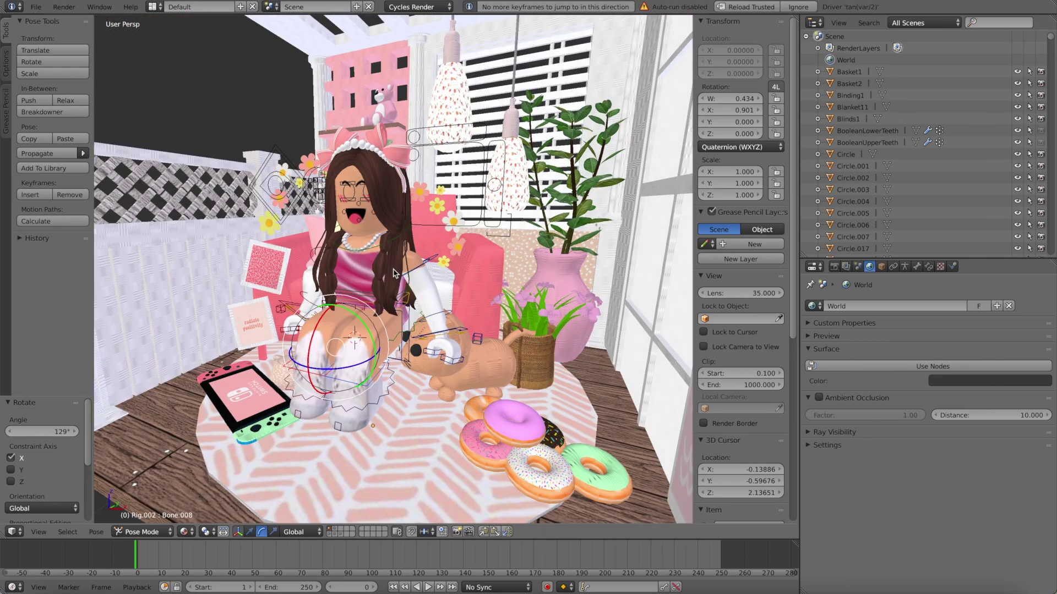
key(shift+f)
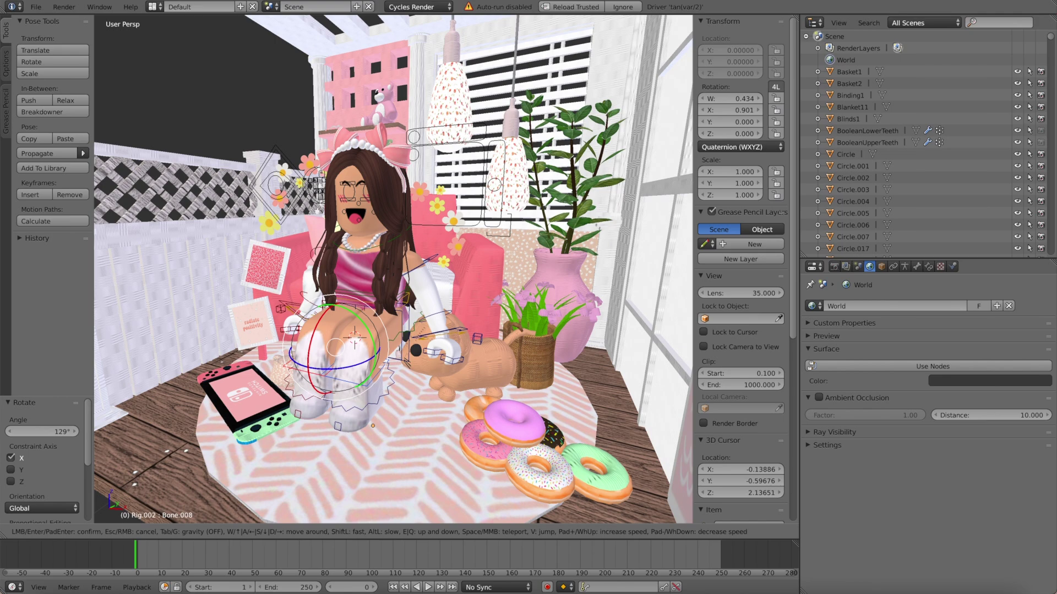
key(w)
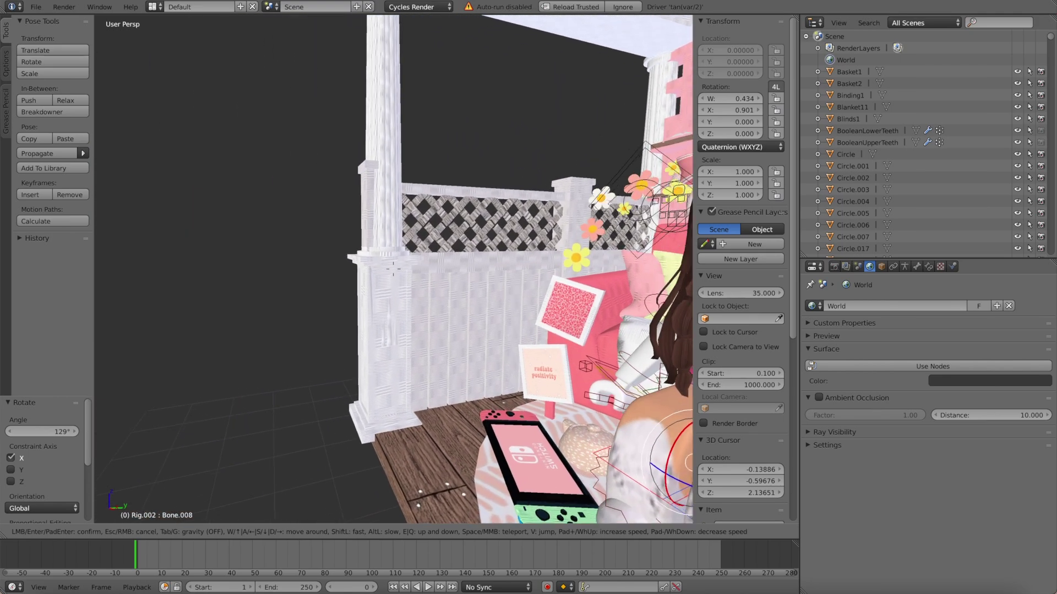
key(w)
key(s)
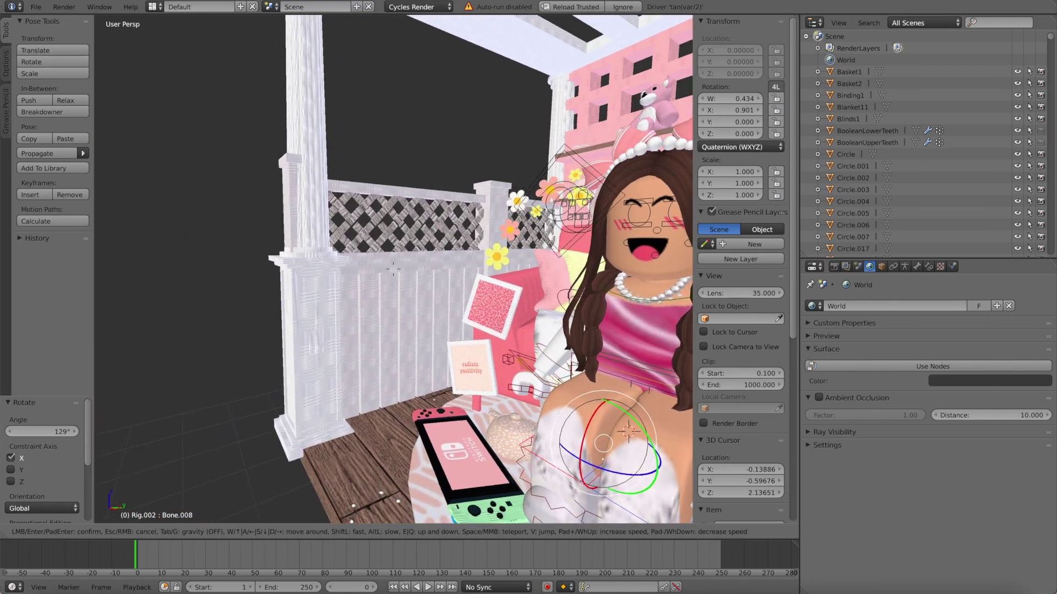
key(s)
key(w)
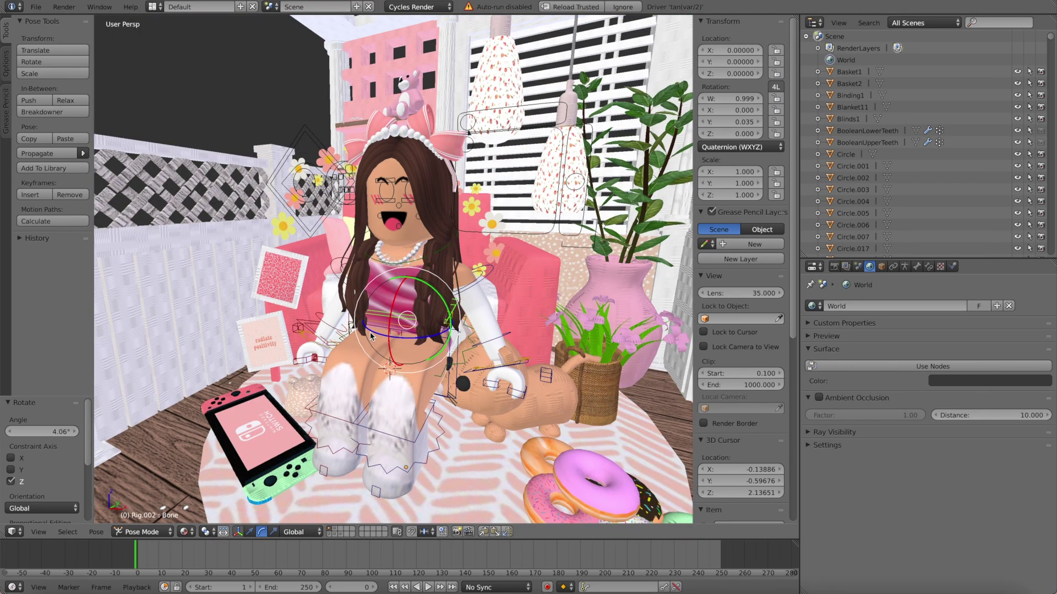
- Undo the last rotation of the rig's main bone and rotate the character's joined head and hair object 20° about Z
key(ctrl+z)
middle_drag(423, 324, 430, 313)
right_click(443, 217)
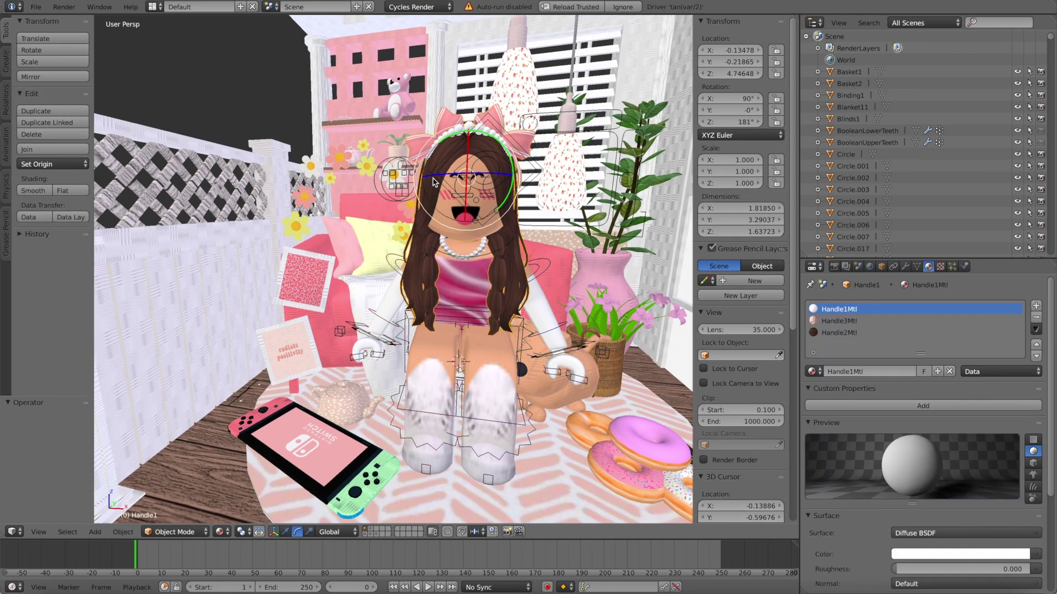
key(r)
key(z)
click(444, 248)
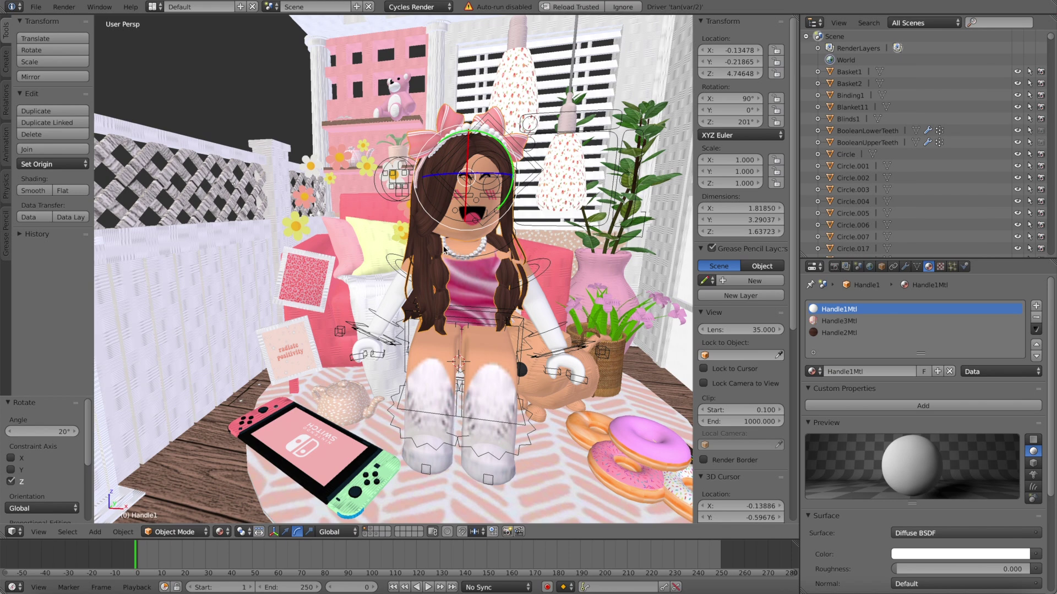
- Rotate the whole rig slightly about Z in Object Mode, and return it to Pose Mode
key(ctrl+z)
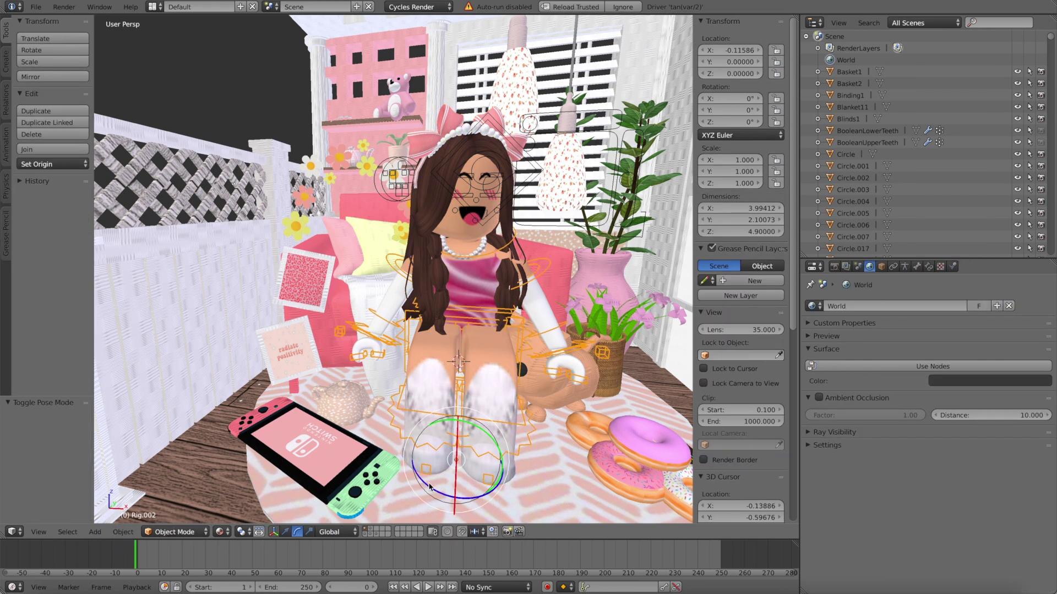
drag(428, 489, 428, 497)
click(183, 526)
click(176, 493)
- Rotate the upper-arm bone beside the pillows to raise the character's hand toward her head
right_click(401, 276)
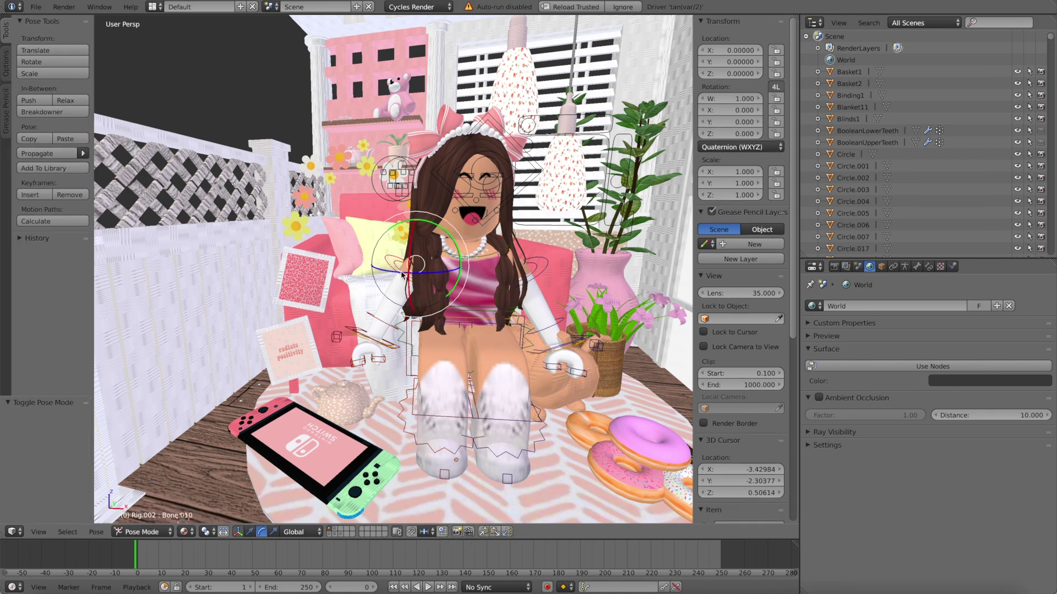
drag(432, 223, 441, 291)
drag(410, 196, 422, 205)
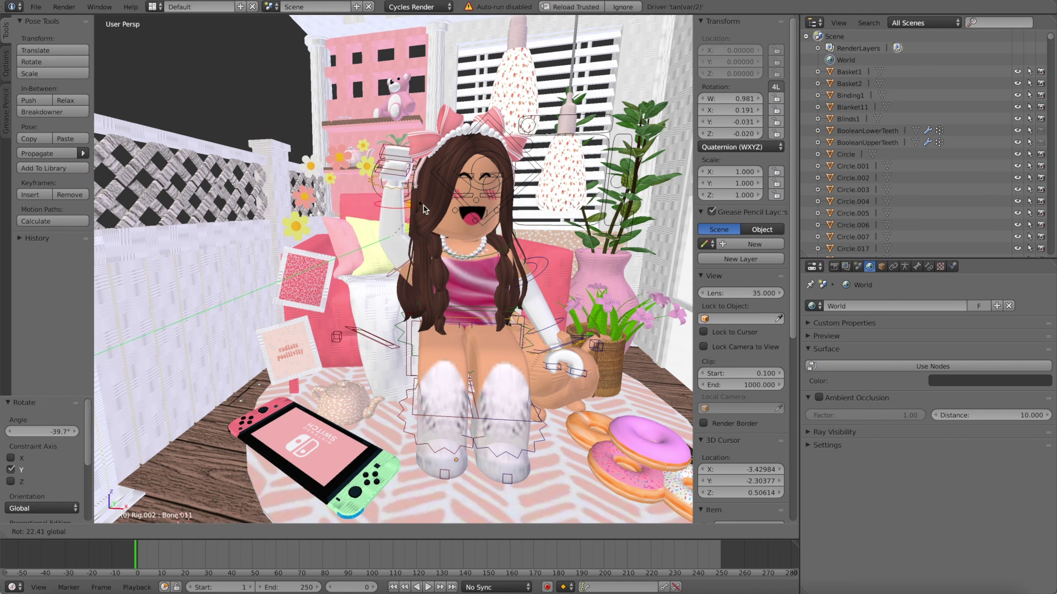
- Rotate the joined head and hair object about -19.3° around Z to face forward
right_click(436, 197)
drag(507, 174, 502, 190)
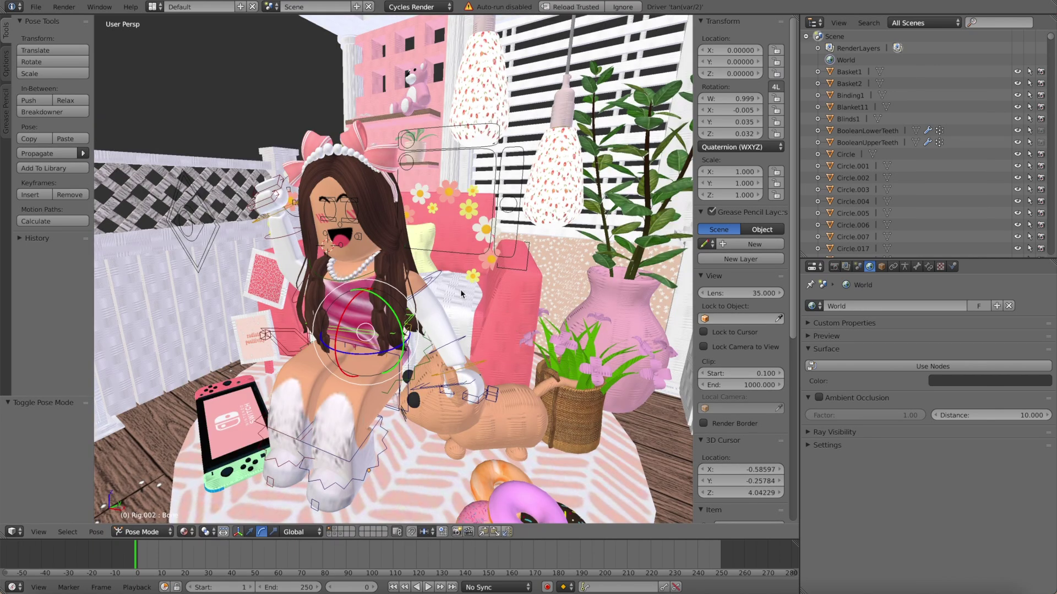
- Switch to Object Mode and move the whole character and rig about 1.4 units along Y, back onto the sofa
scroll(462, 290, left, 5)
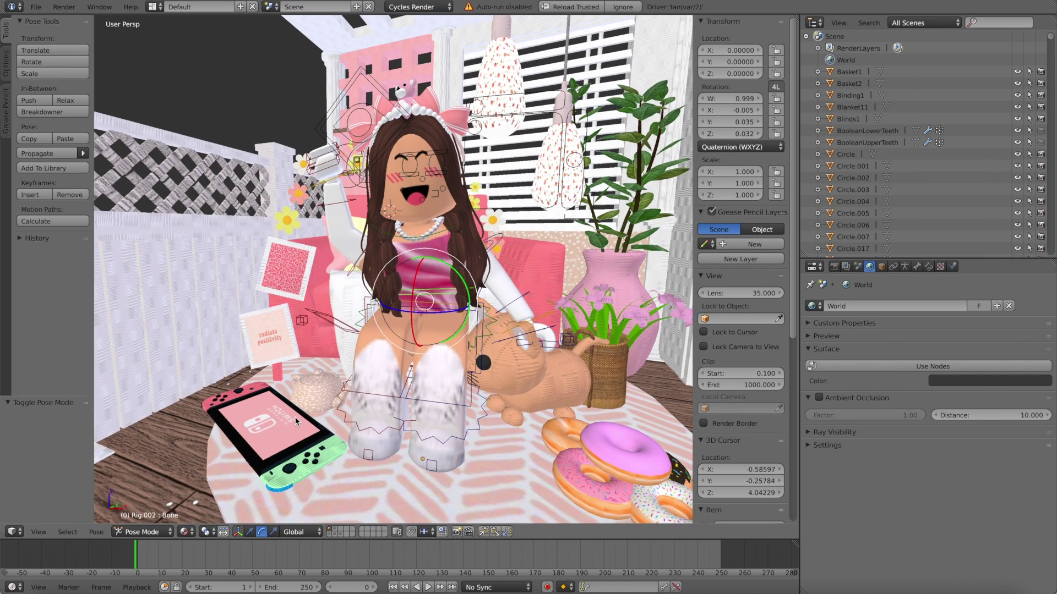
click(139, 530)
click(149, 518)
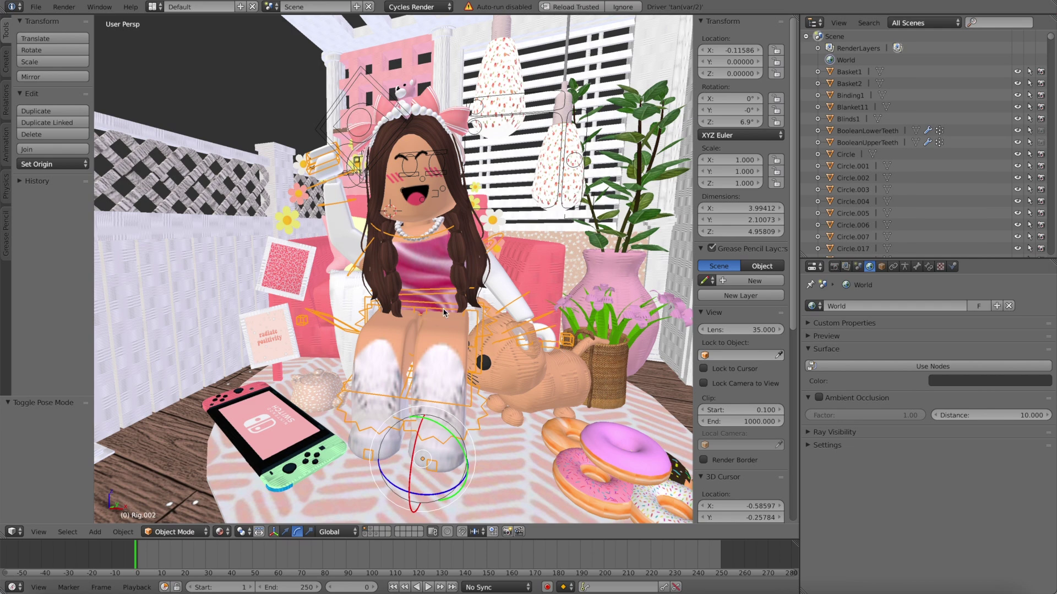
middle_drag(380, 286, 395, 256)
right_click(330, 141)
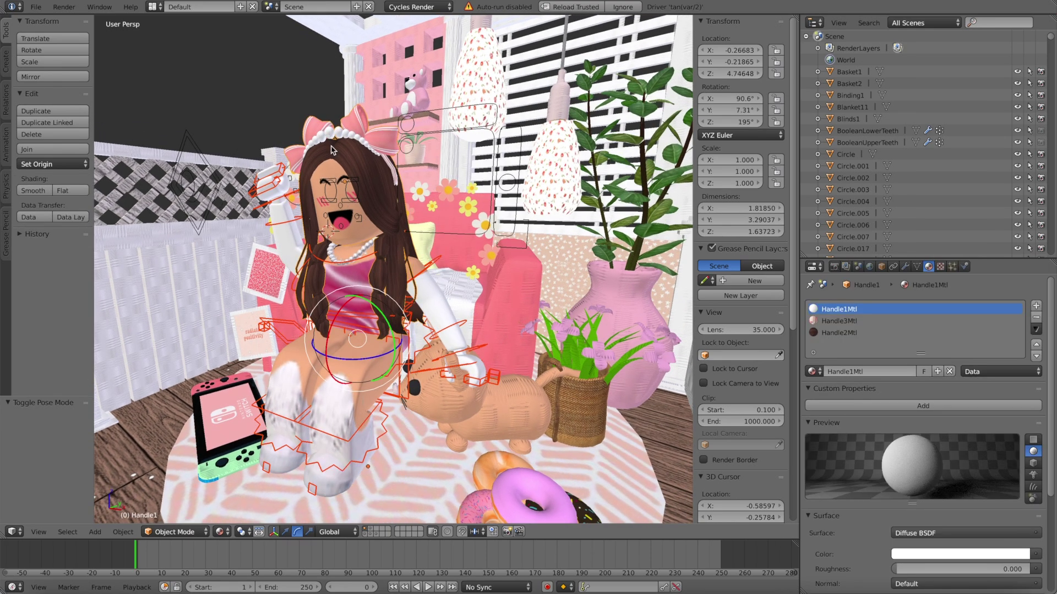
right_click(367, 250)
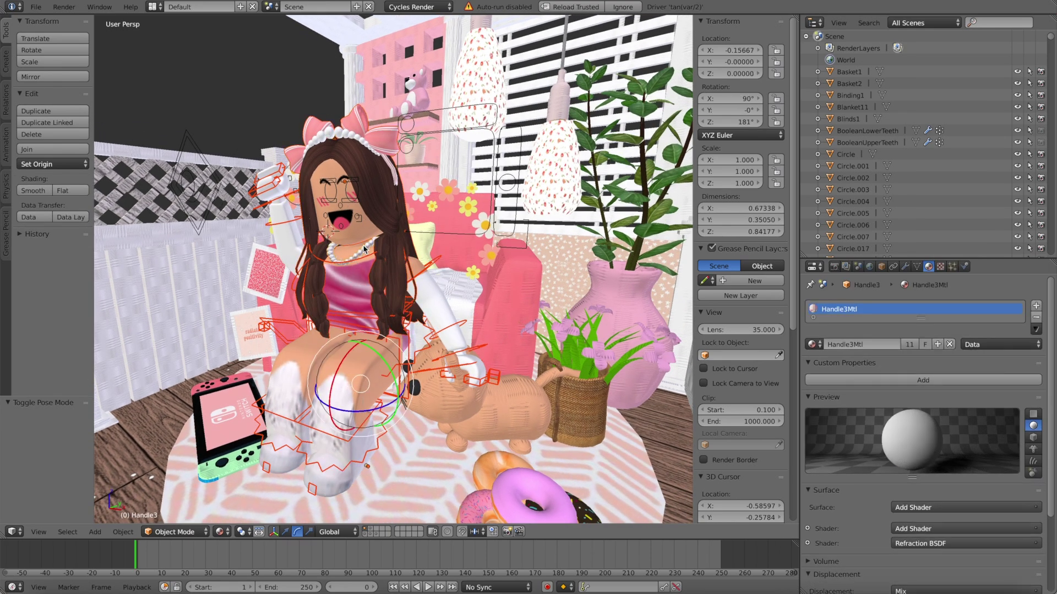
click(287, 532)
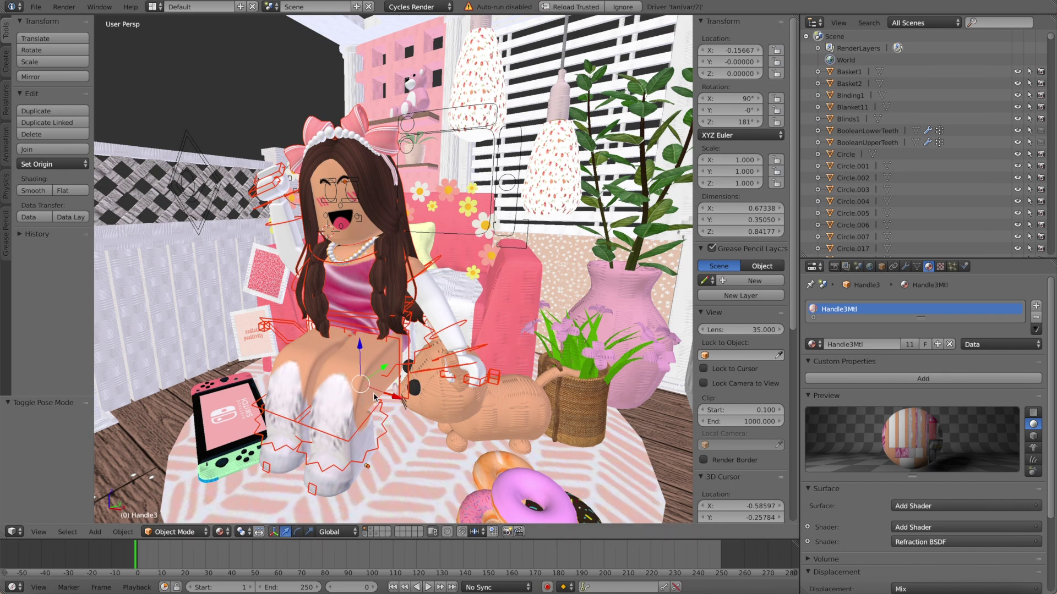
drag(381, 367, 424, 332)
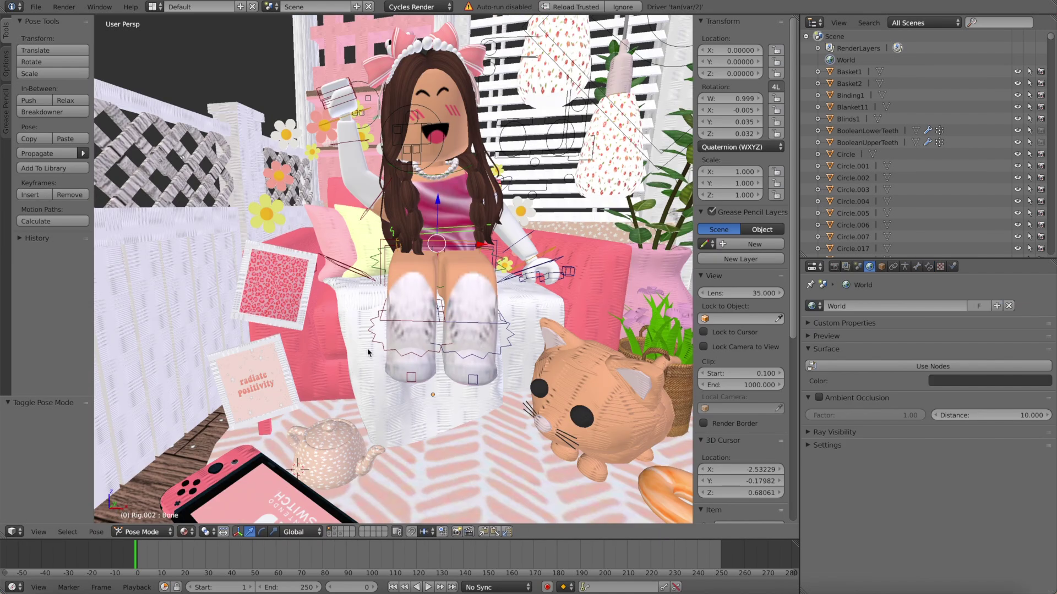
- Turn the seated body by rotating the rig's main bone, and tilt the joined head and hair object -1.42° about Y
key(shift+f)
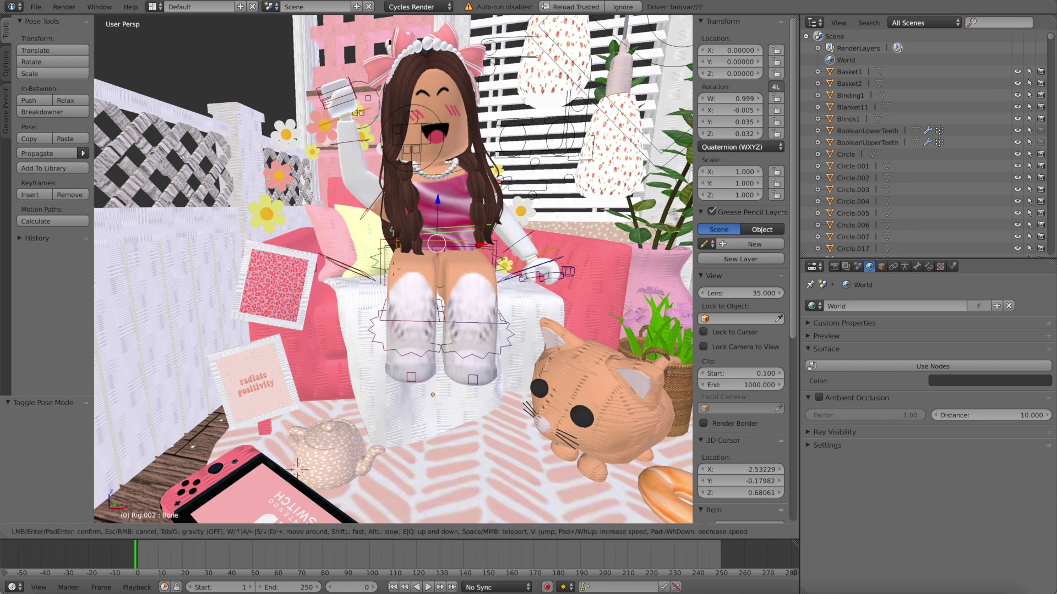
key(w)
key(s)
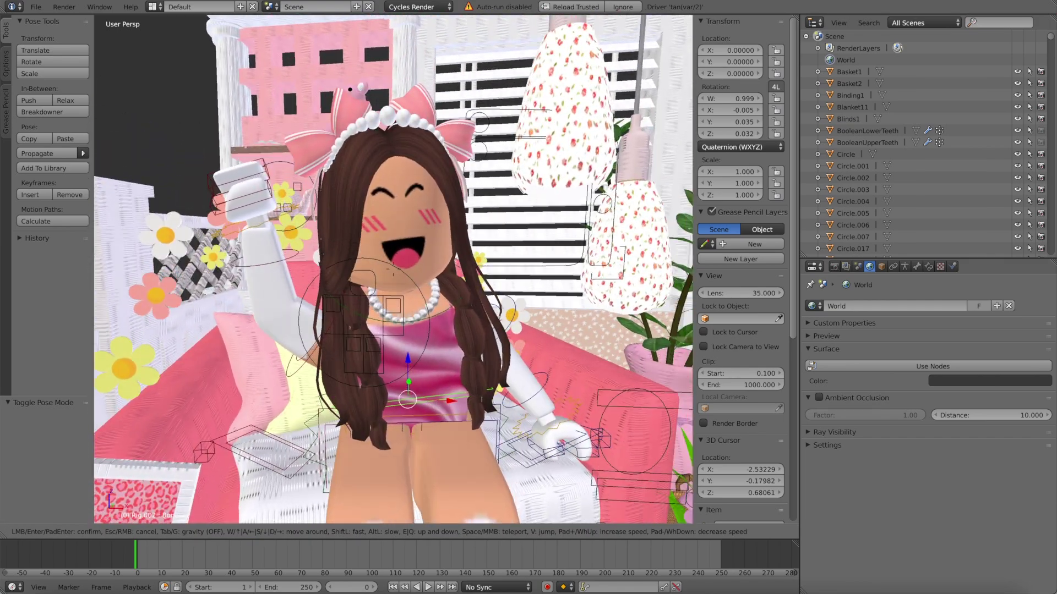
click(388, 284)
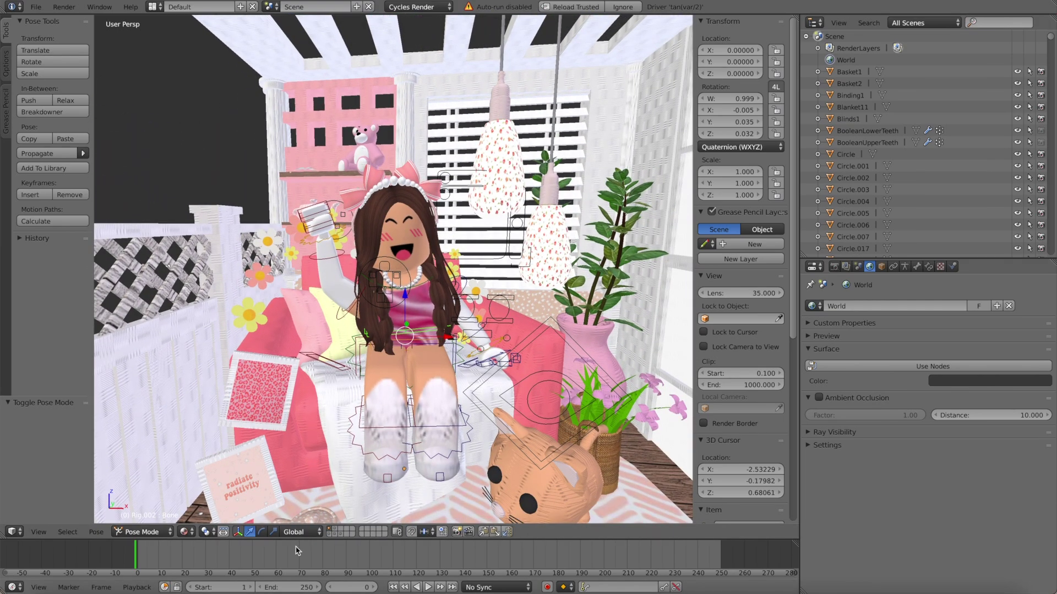
click(262, 532)
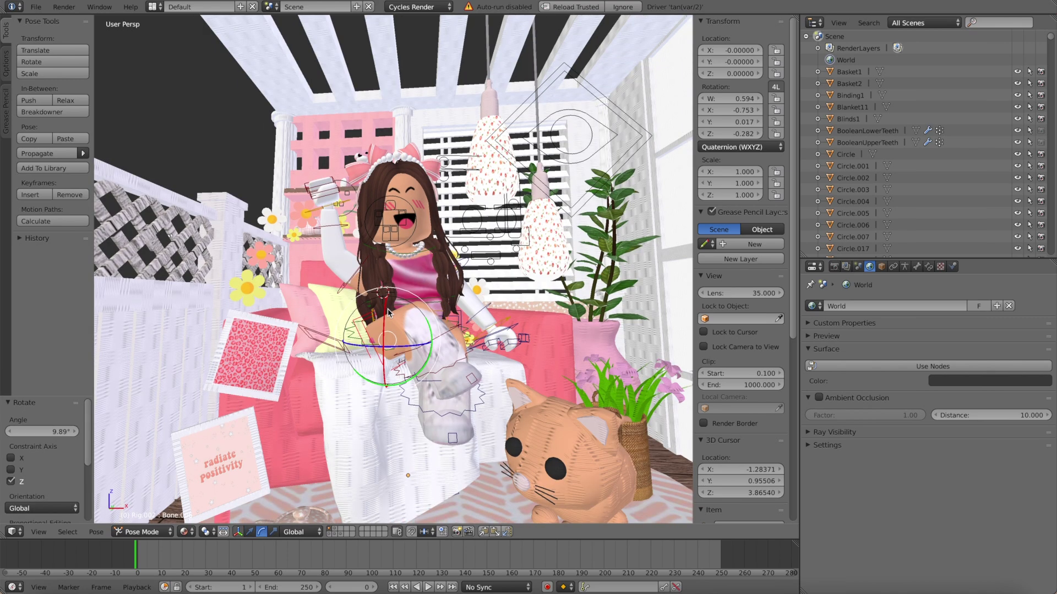
drag(390, 313, 393, 312)
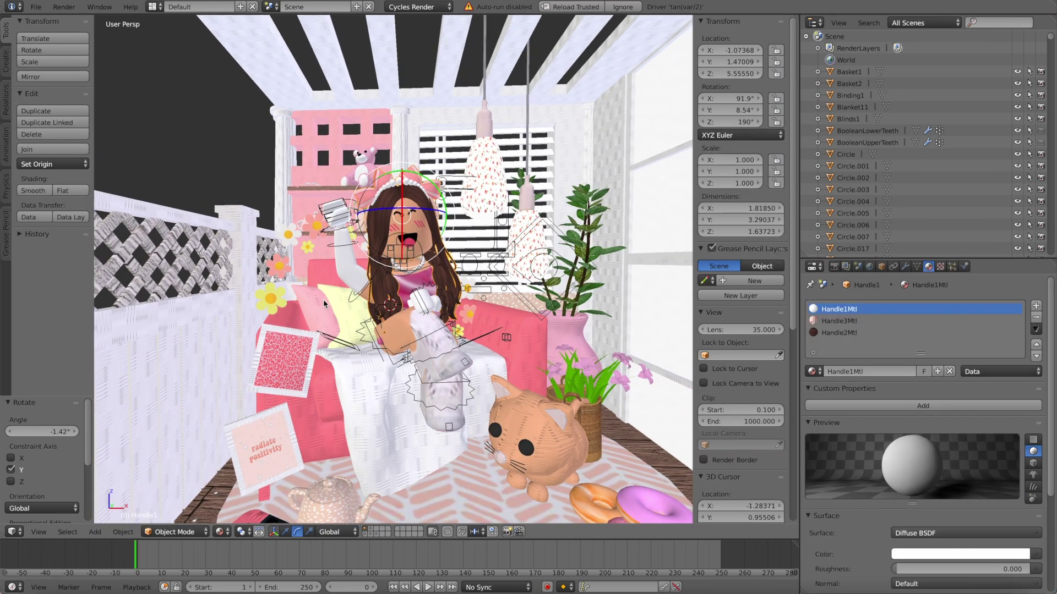
- Add a camera to the scene and look through it
click(96, 532)
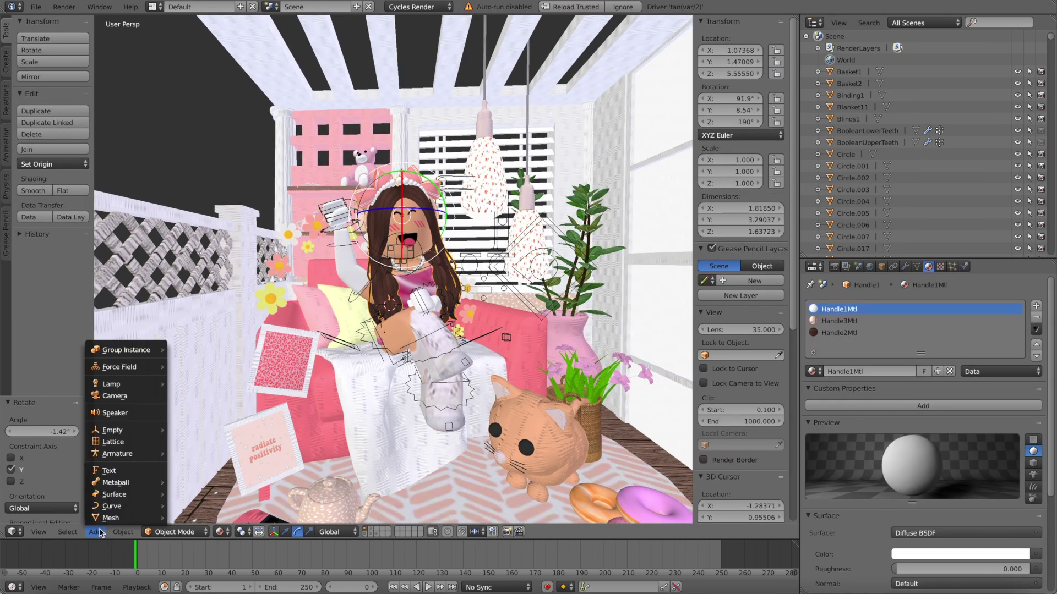
click(114, 396)
click(308, 402)
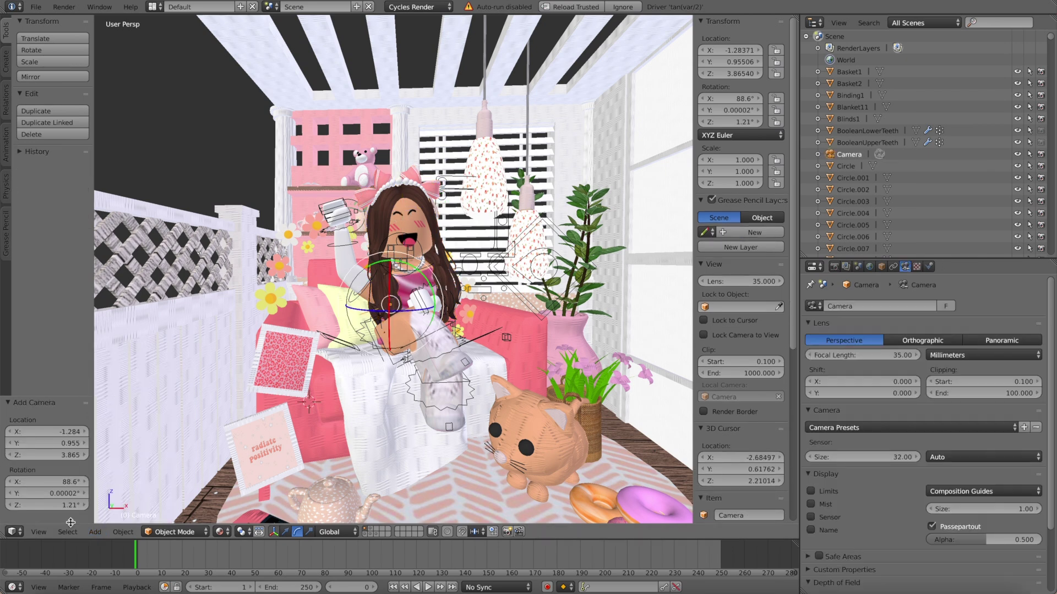
click(40, 532)
click(48, 489)
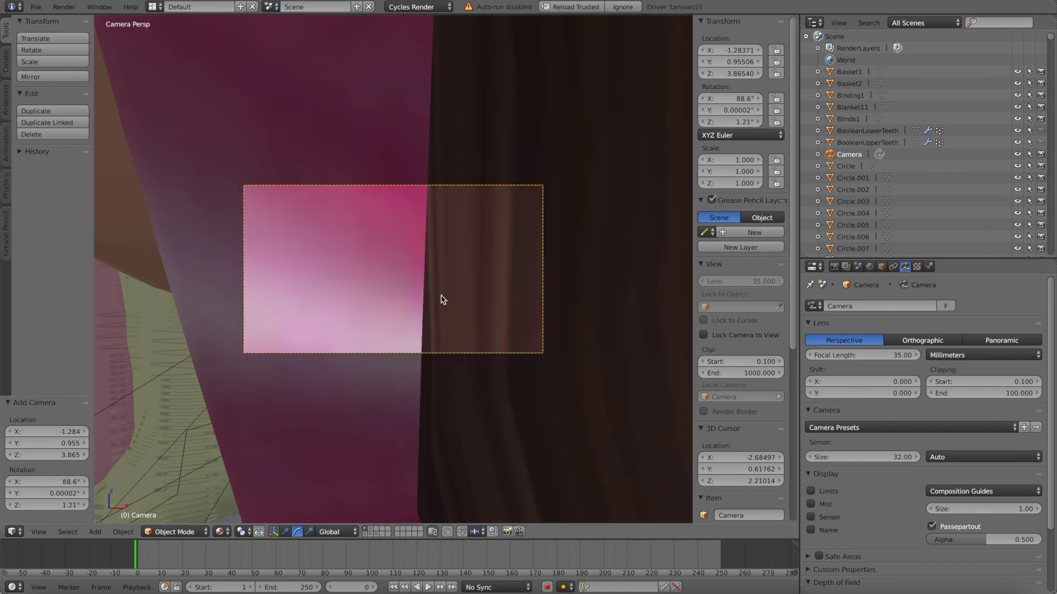
- Fly the camera back to about X -0.50, Y -8.66, Z 4.05 so it frames the character and room
key(shift+f)
key(s)
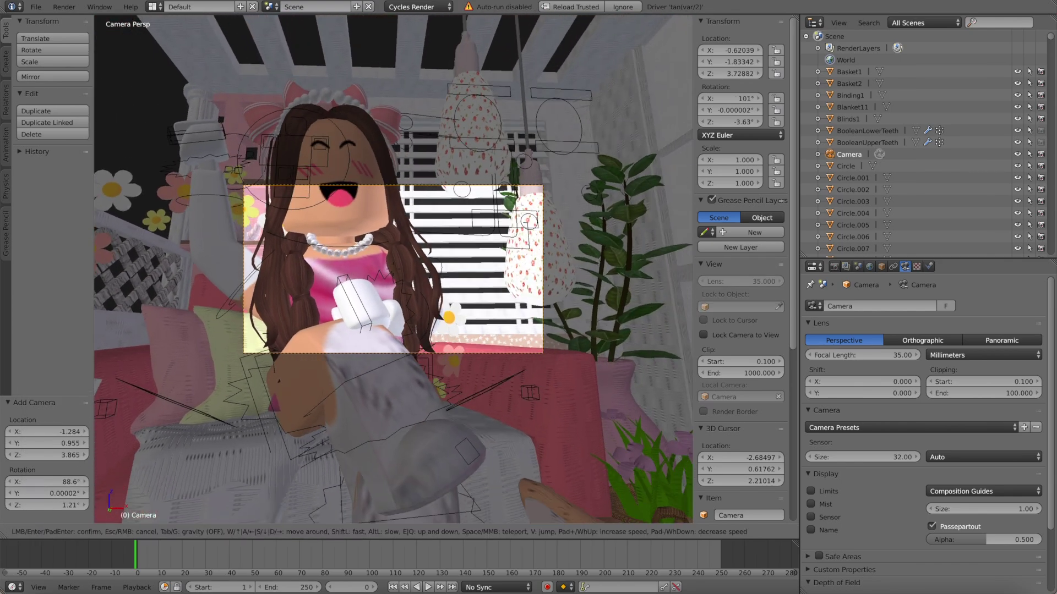
key(s)
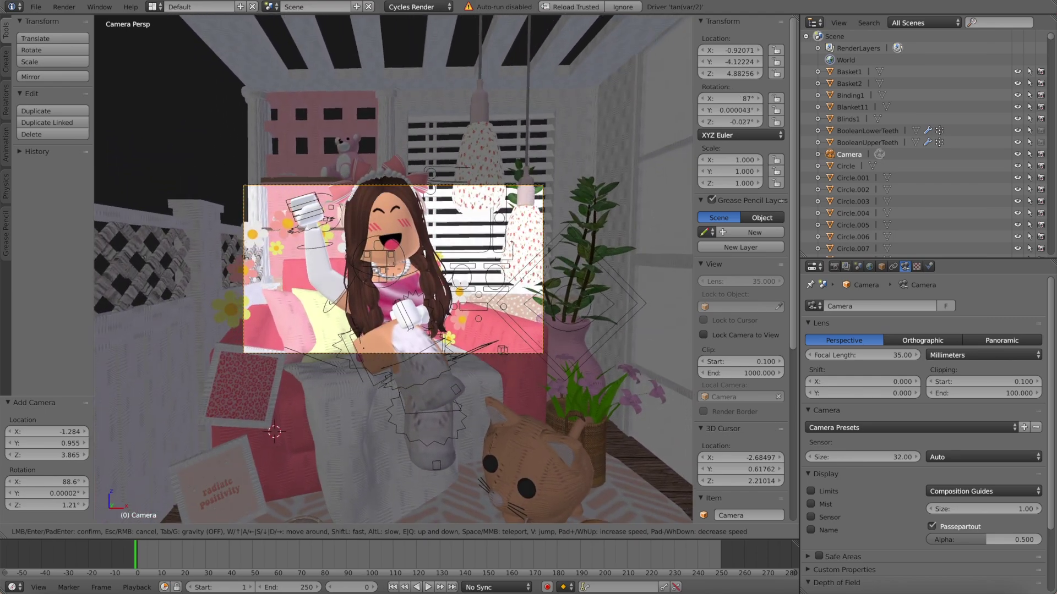
key(s)
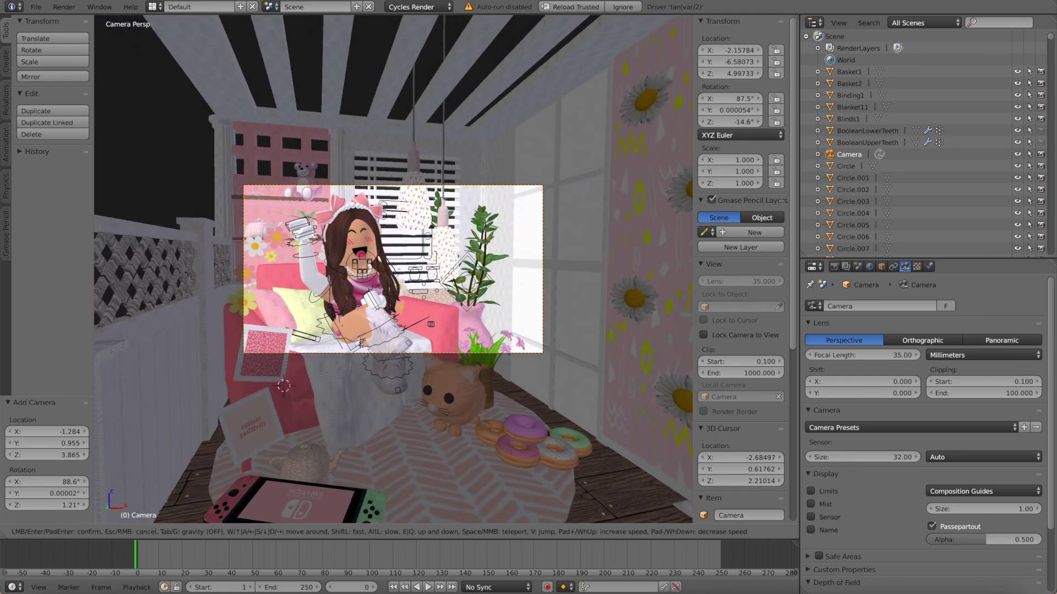
key(s)
key(d)
key(s)
key(w)
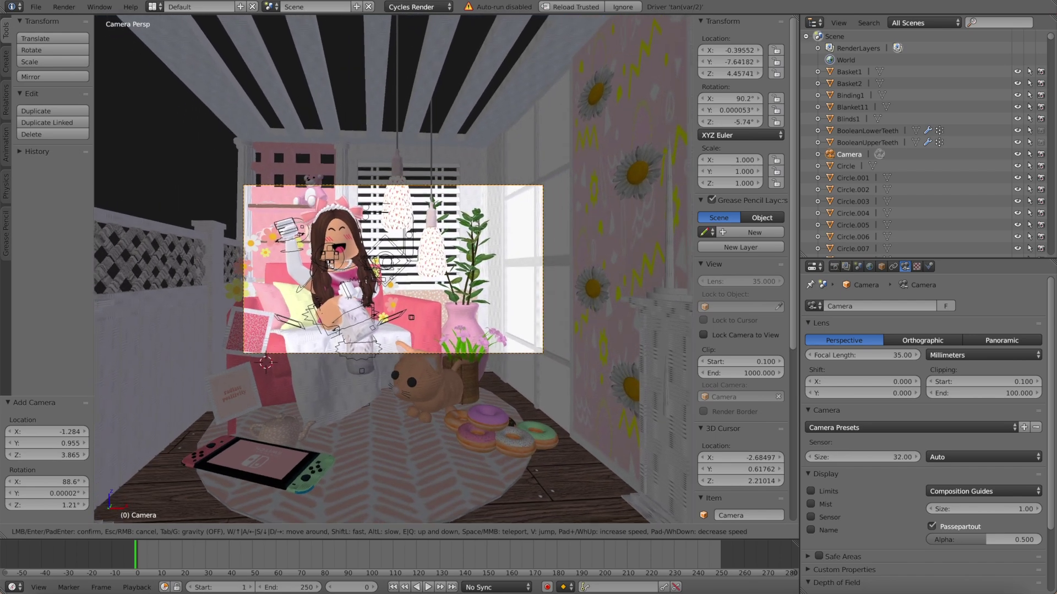
key(s)
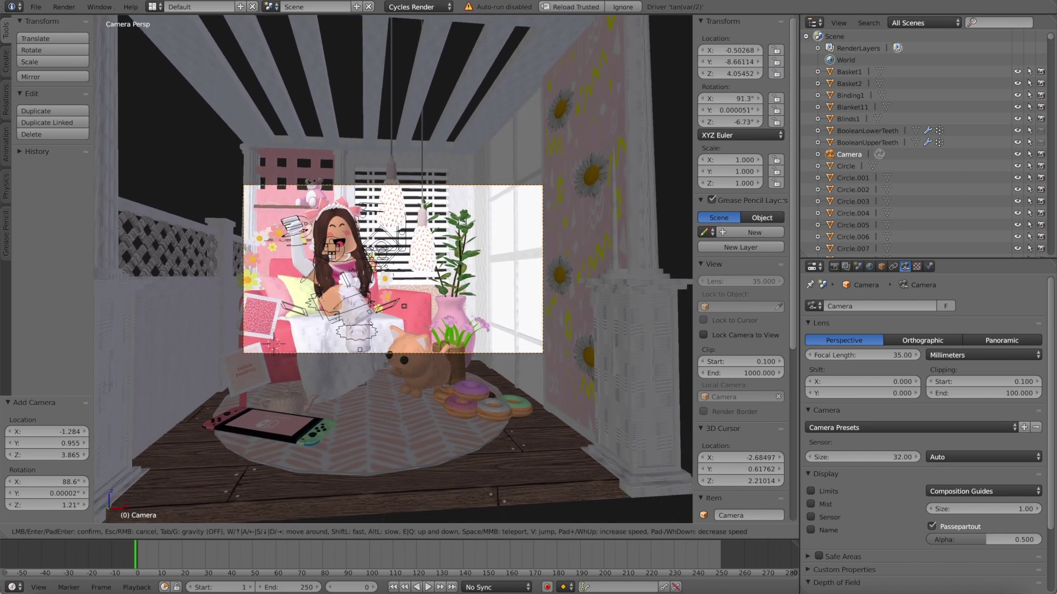
click(394, 272)
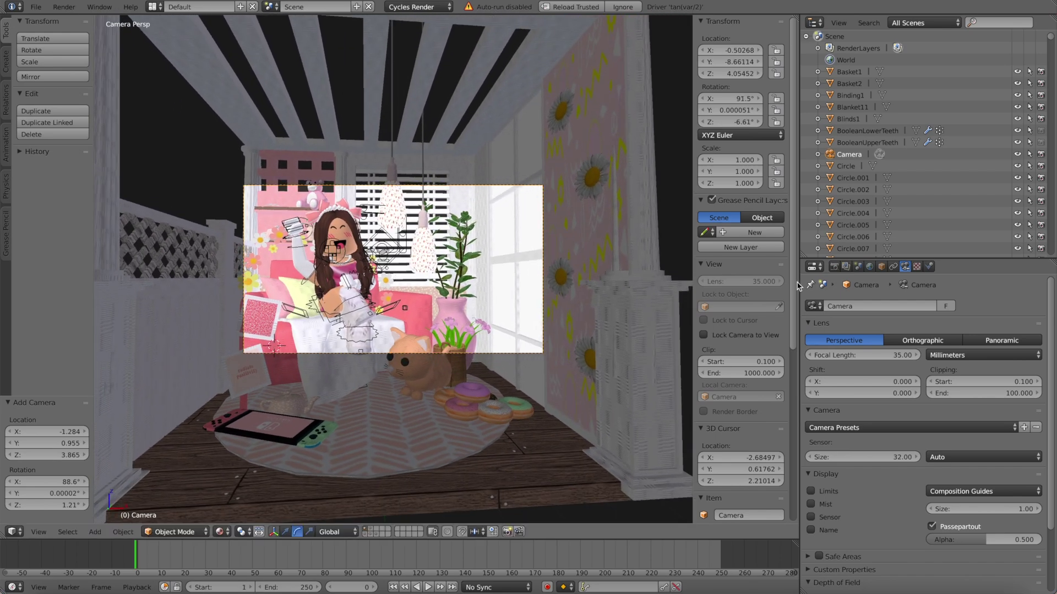
- Set the render resolution to 1000 × 1000 px
click(835, 267)
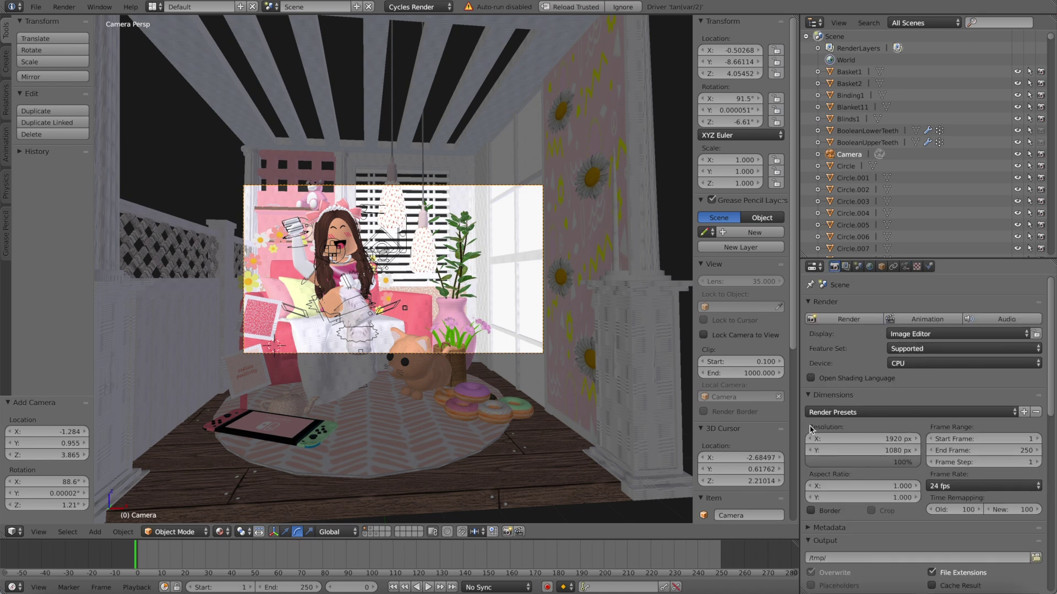
scroll(844, 437, down, 1)
click(850, 435)
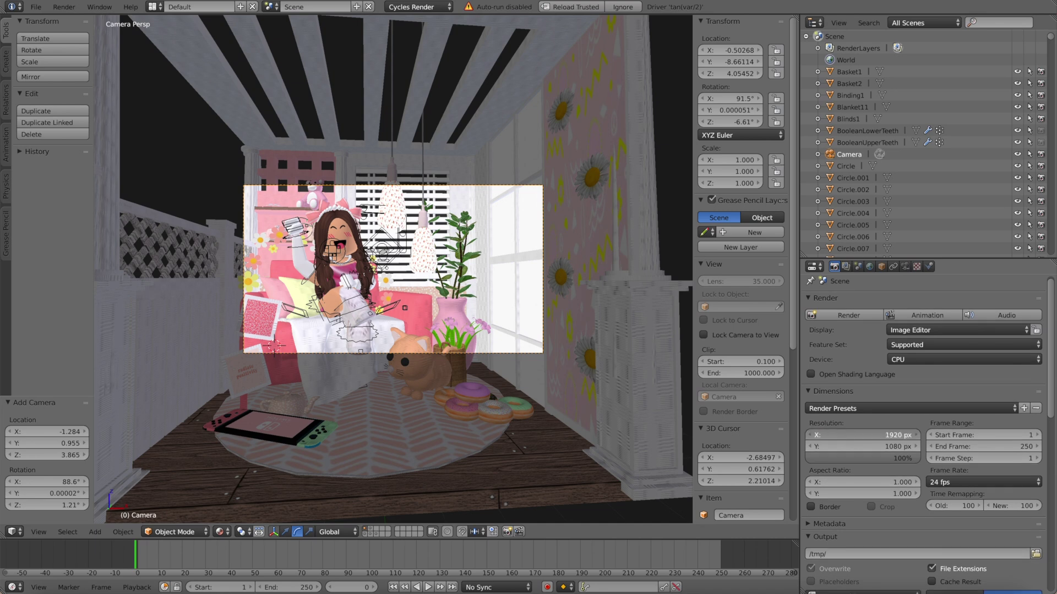
text(1000)
key(Return)
click(851, 446)
text(1000)
key(Return)
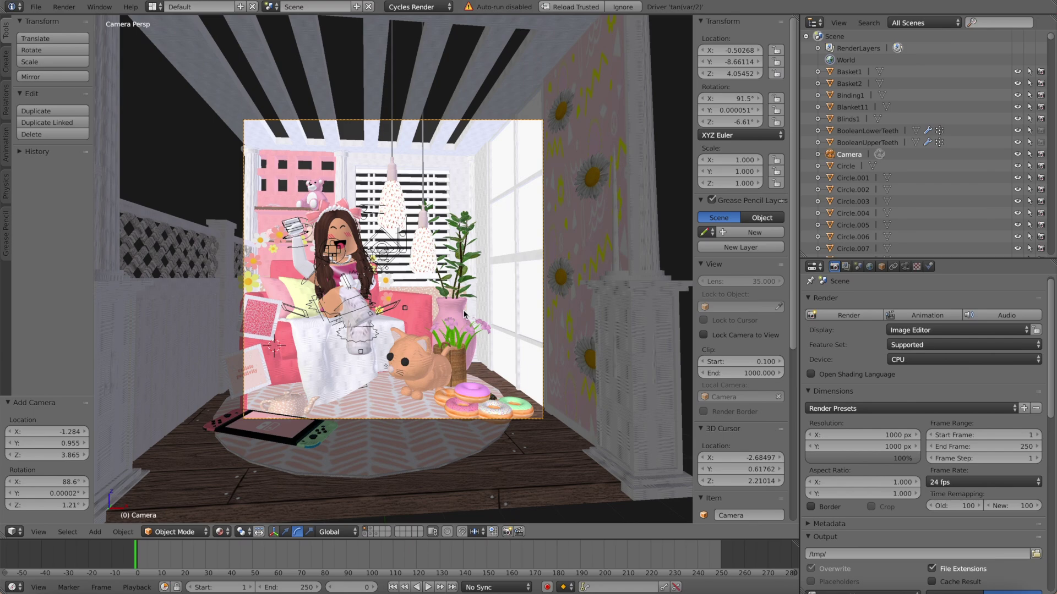
- Fly the camera closer to the seated character, to about X -0.71, Y -4.66, Z 4.08
key(shift+f)
key(w)
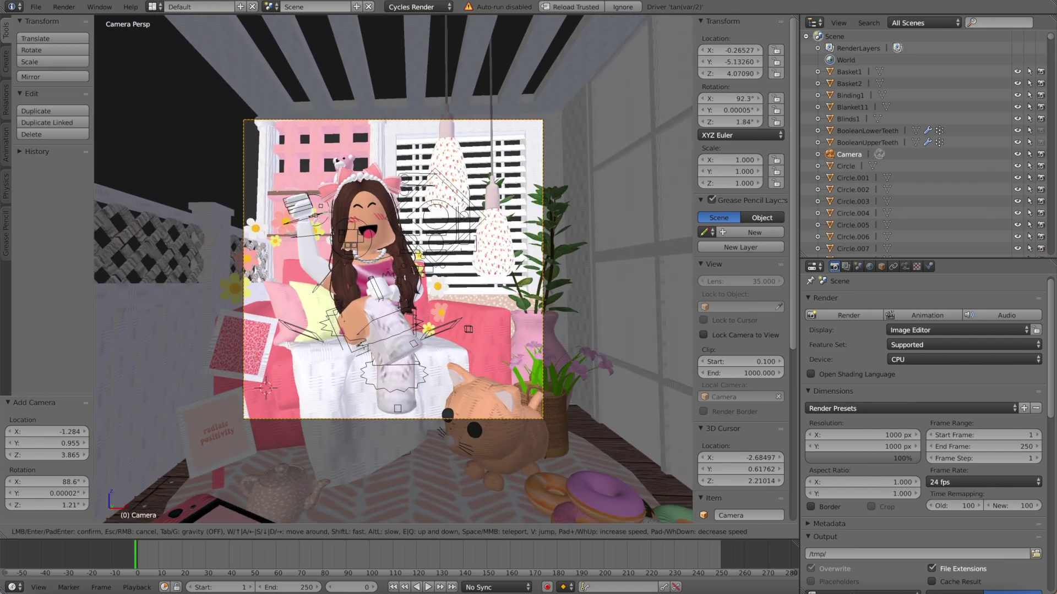
key(a)
key(w)
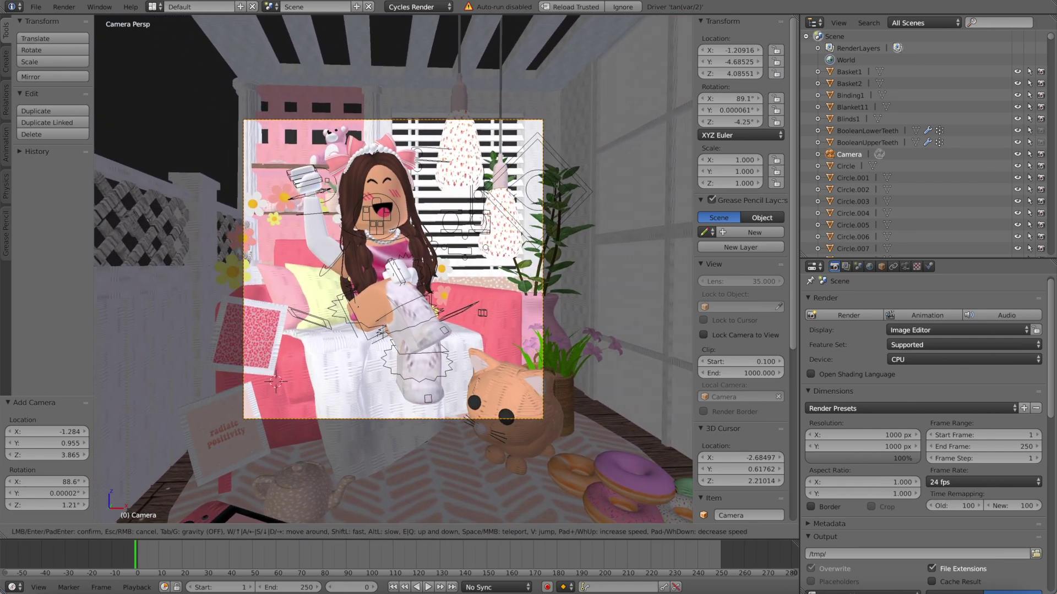
key(d)
key(w)
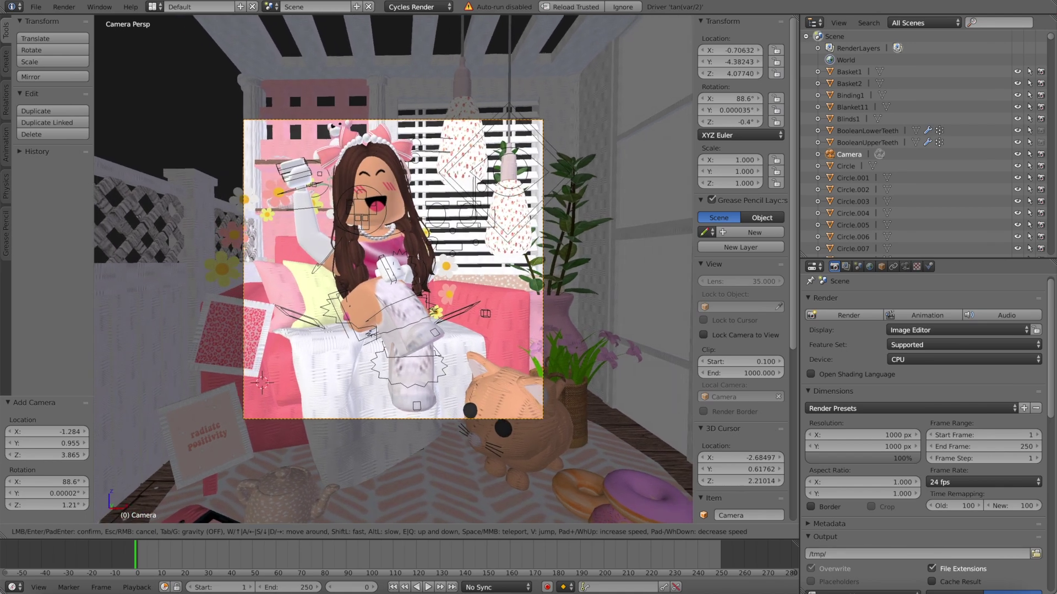
key(s)
key(s)
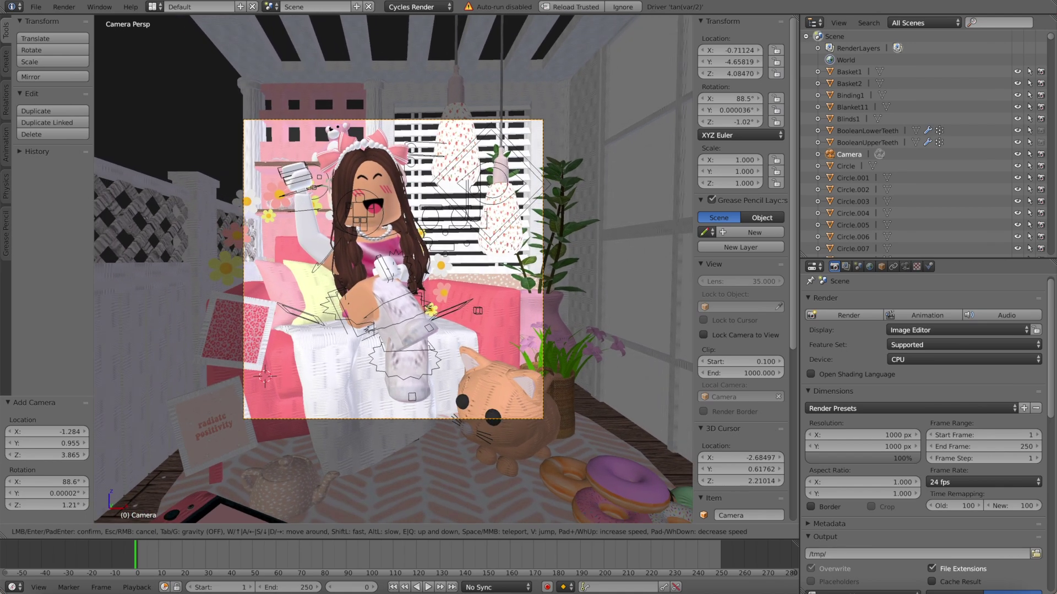
click(392, 269)
- Delete the cat plush's body, eyes and one ear in front of the sofa
right_click(488, 375)
key(x)
click(488, 375)
right_click(468, 410)
right_click(498, 418)
key(x)
click(469, 366)
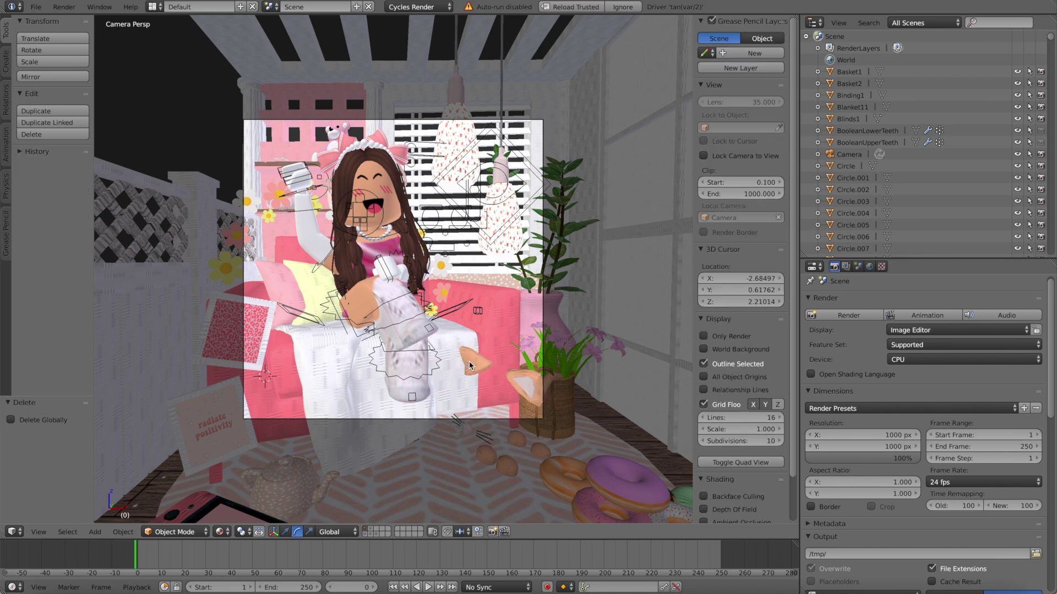
scroll(320, 403, up, 1)
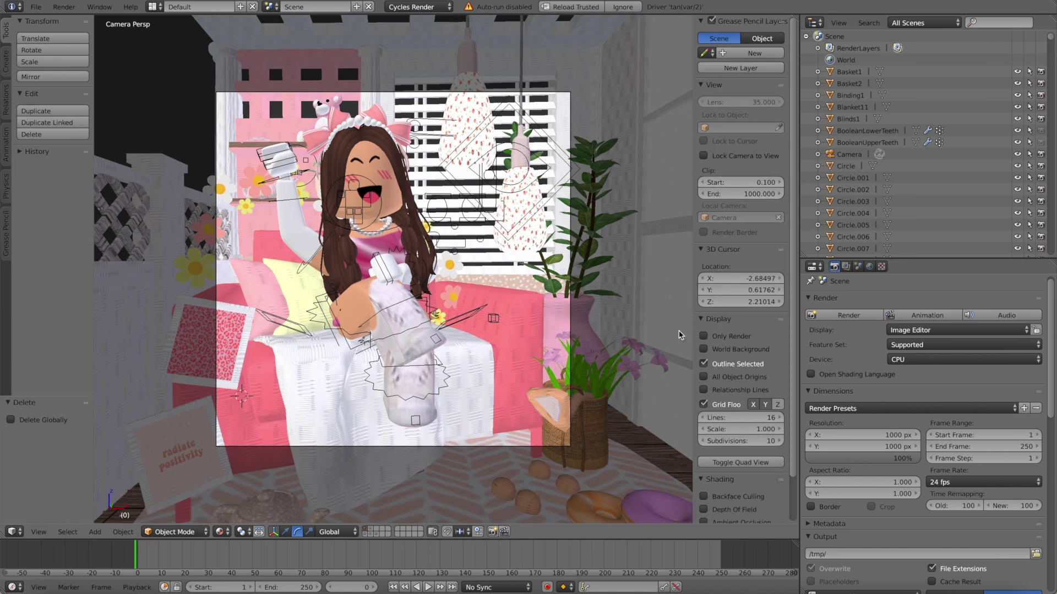
- Preview the camera shot in Rendered viewport shading and return to Material shading
click(226, 533)
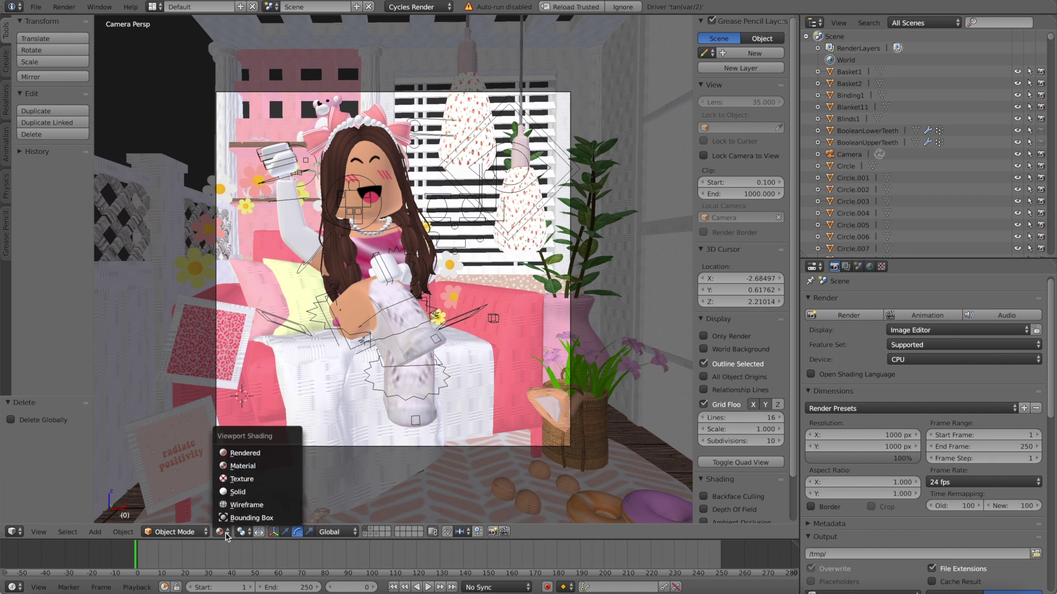
click(244, 455)
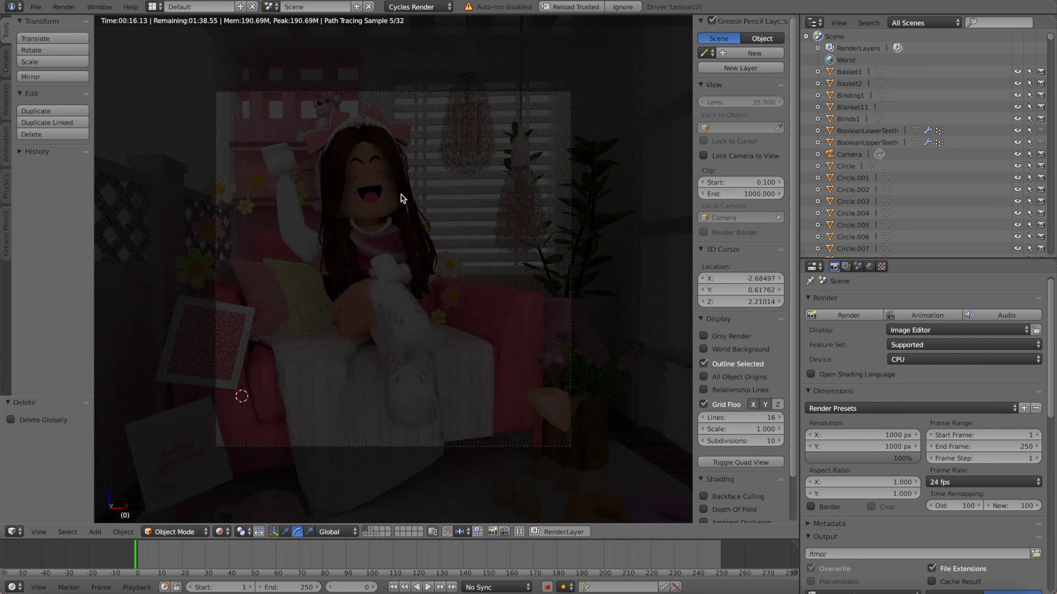
click(230, 523)
click(220, 532)
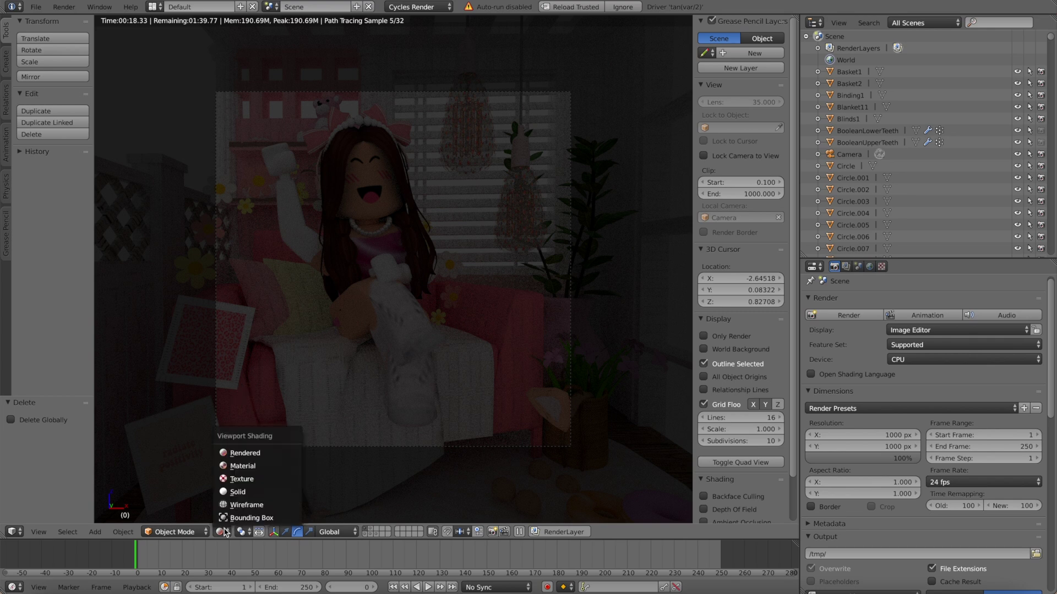
click(238, 467)
- Leave the camera view and add a Hemi lamp to the room at the 3D cursor
key(KP_0)
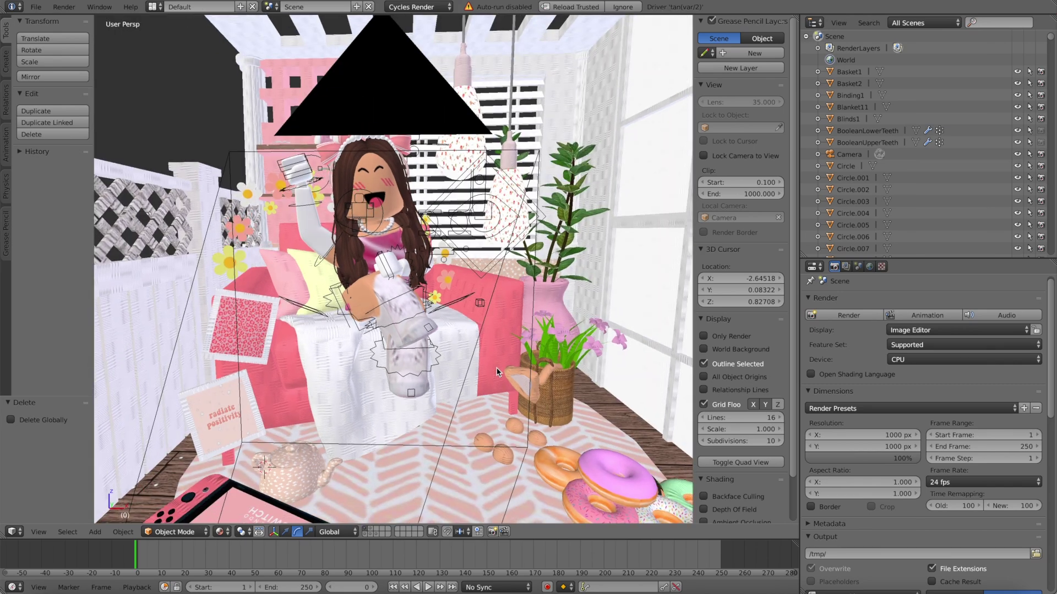
scroll(498, 372, down, 5)
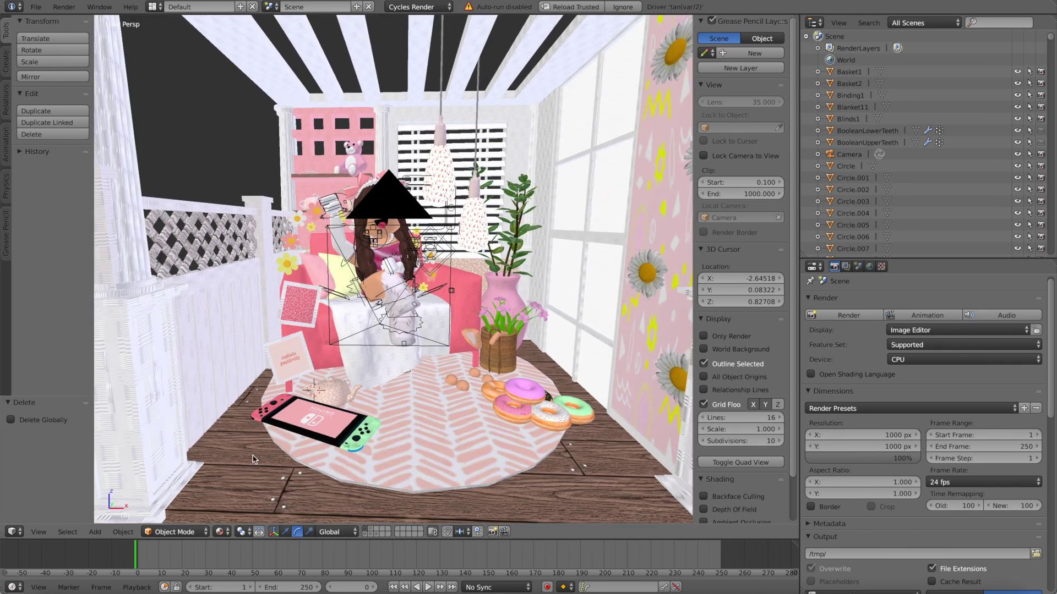
click(95, 532)
mouse_move(118, 388)
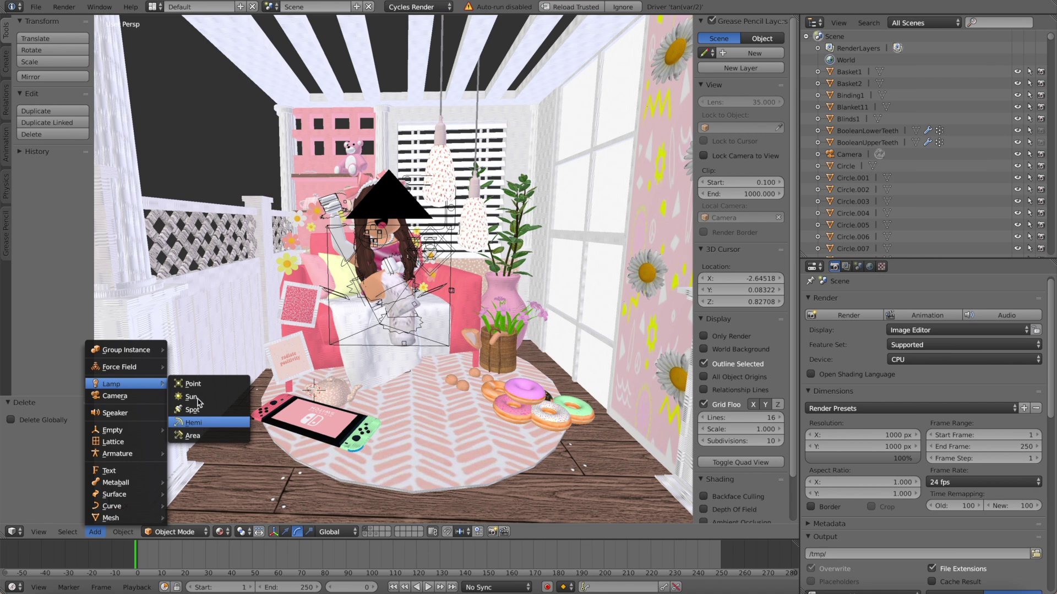
key(Return)
middle_drag(198, 404, 245, 467)
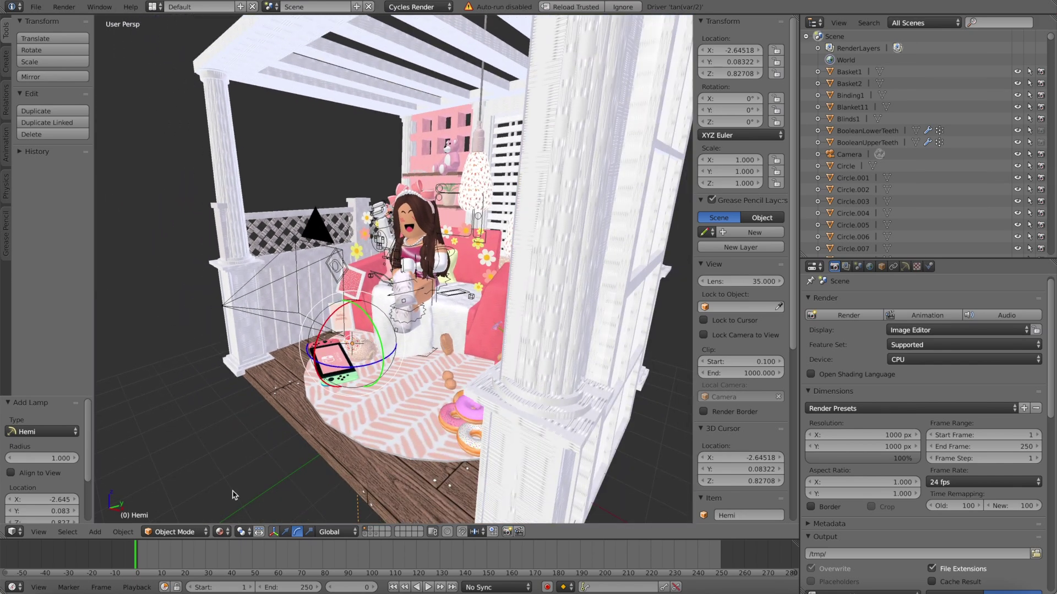
- Move the Hemi lamp out in front of the room and up, to about Y -5.19, Z 7.15
click(285, 531)
drag(385, 324, 134, 177)
middle_drag(135, 177, 402, 228)
scroll(455, 250, down, 3)
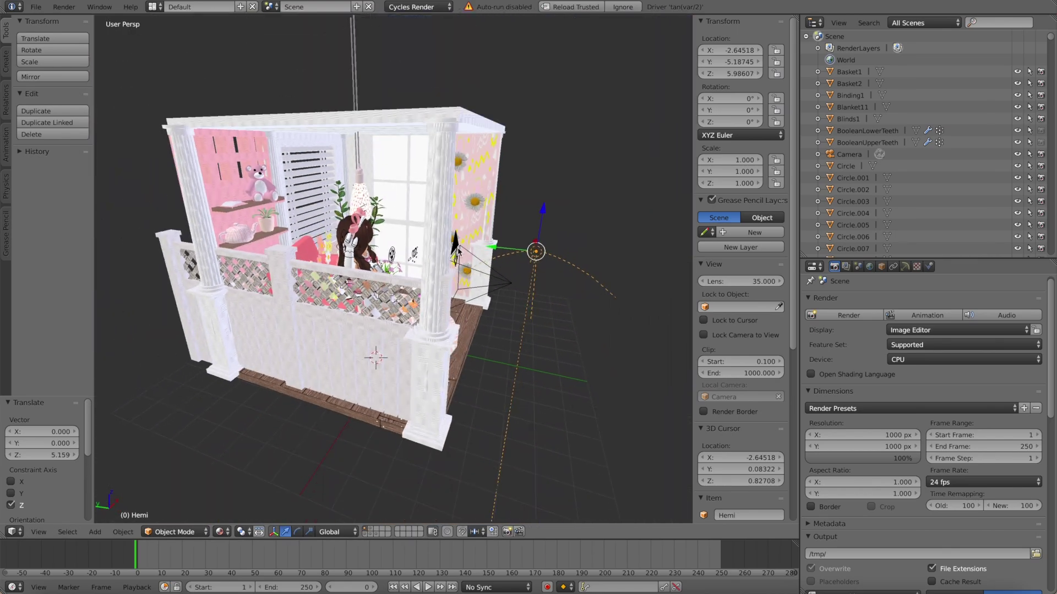
drag(544, 209, 552, 130)
middle_drag(552, 129, 500, 223)
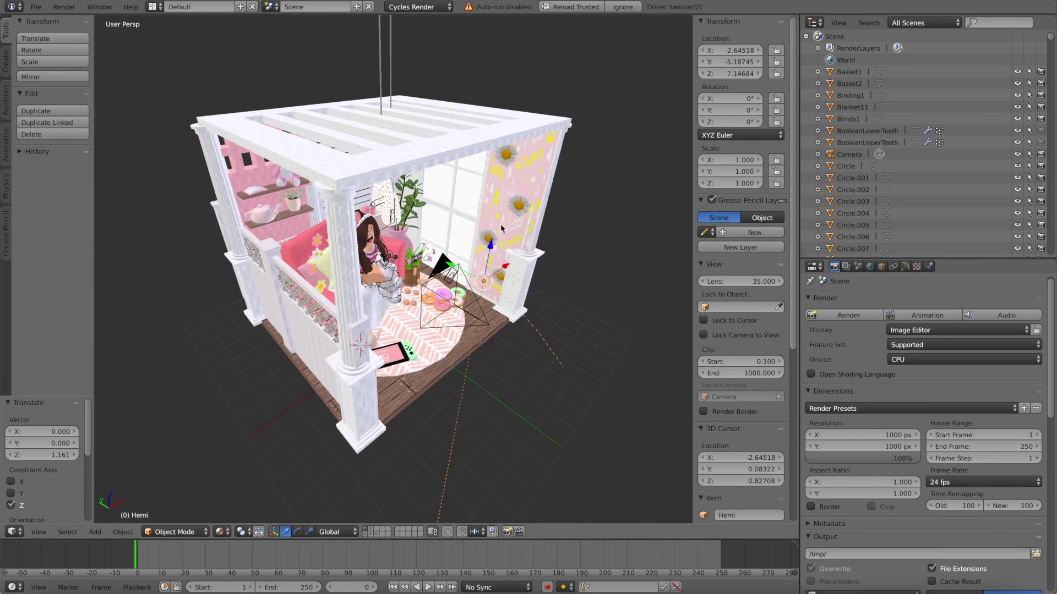
- Rotate the Hemi lamp to about 75.7° on X and 19.2° on Z so it points into the room
click(298, 532)
middle_drag(446, 400, 534, 216)
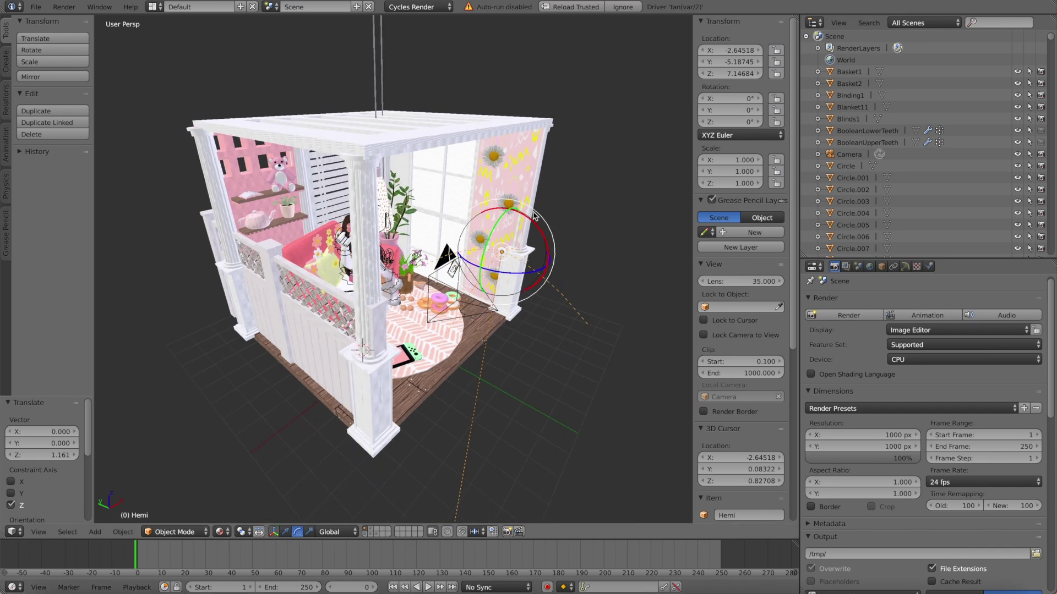
drag(531, 217, 555, 275)
scroll(554, 277, right, 10)
scroll(543, 274, right, 8)
drag(223, 244, 394, 300)
- Move the Hemi lamp in front of the room's open side, to about X 1.70, Y -6.05, Z 7.25
click(285, 532)
scroll(394, 299, right, 8)
scroll(394, 300, left, 4)
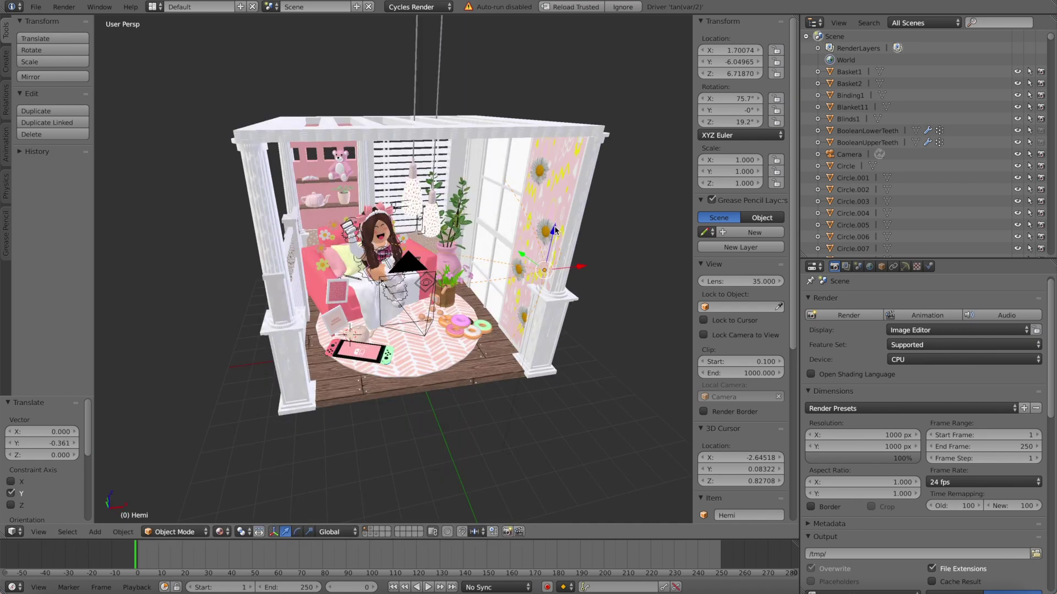
drag(555, 231, 558, 208)
- Look through the camera and preview the shot in Rendered viewport shading
click(38, 531)
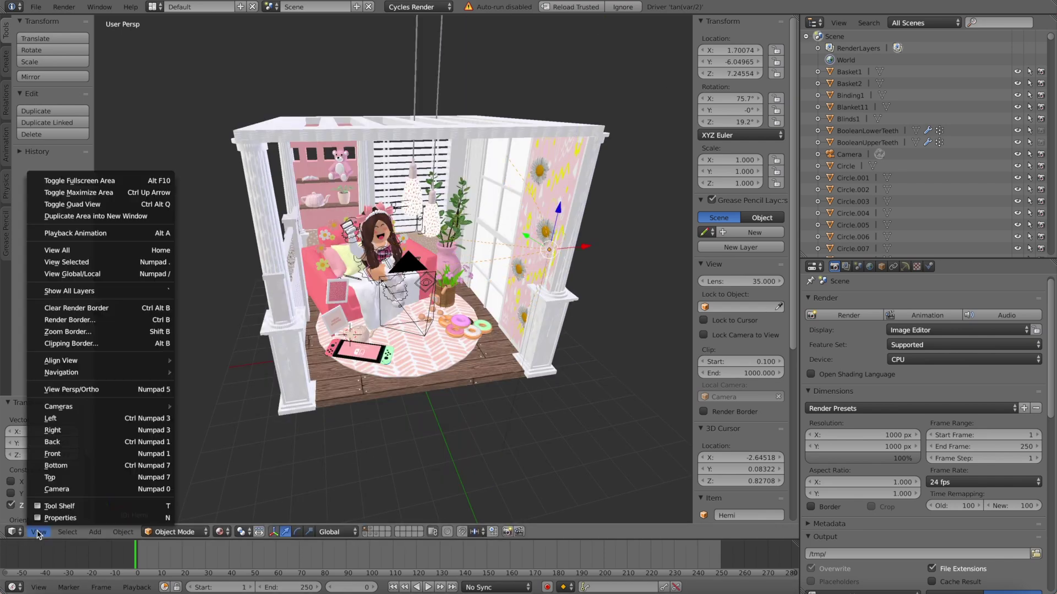
click(55, 496)
key(KP_0)
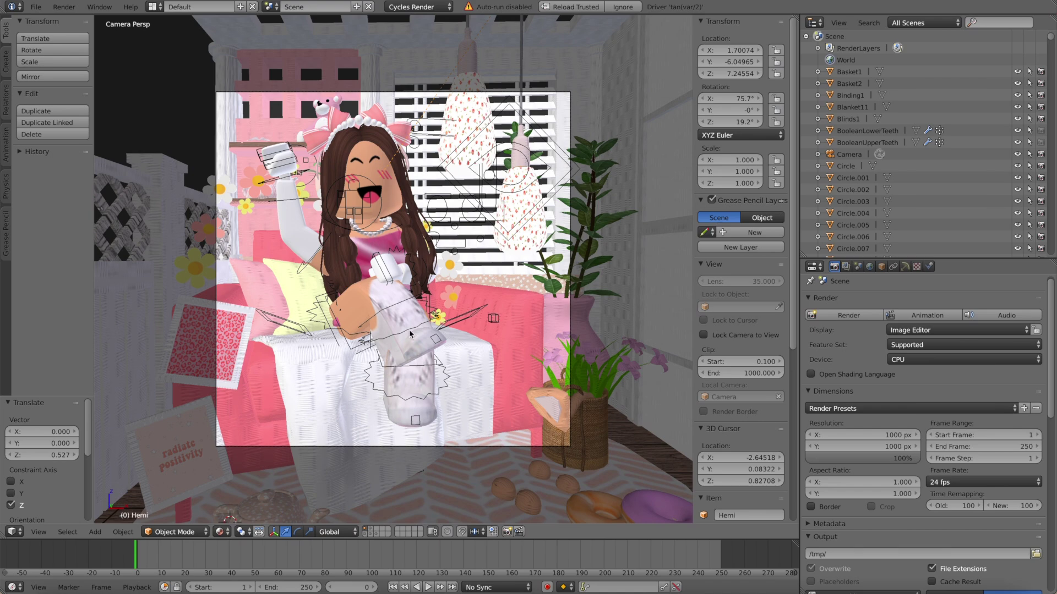
click(221, 532)
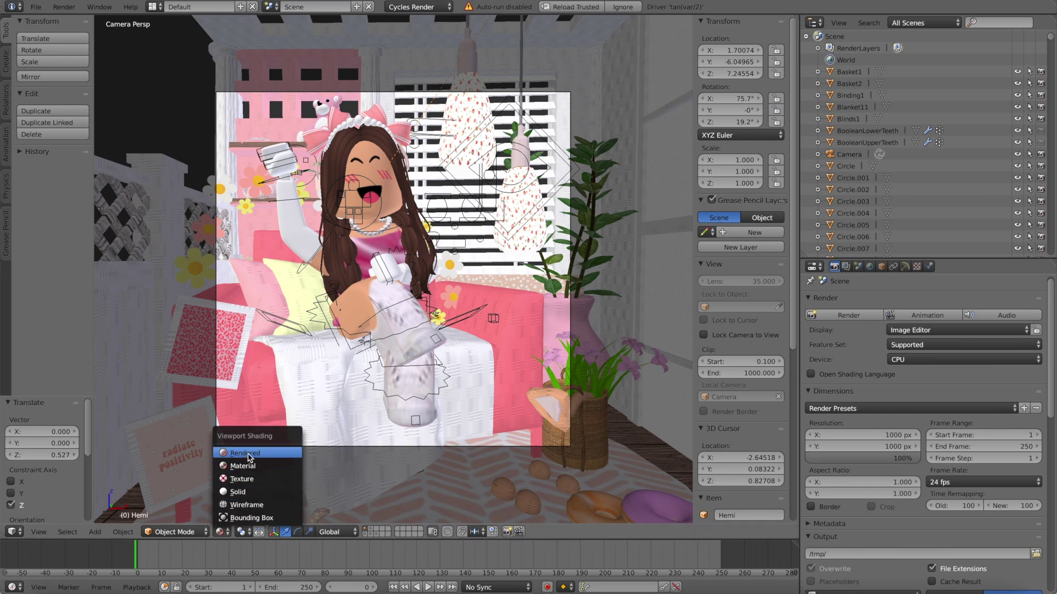
click(246, 453)
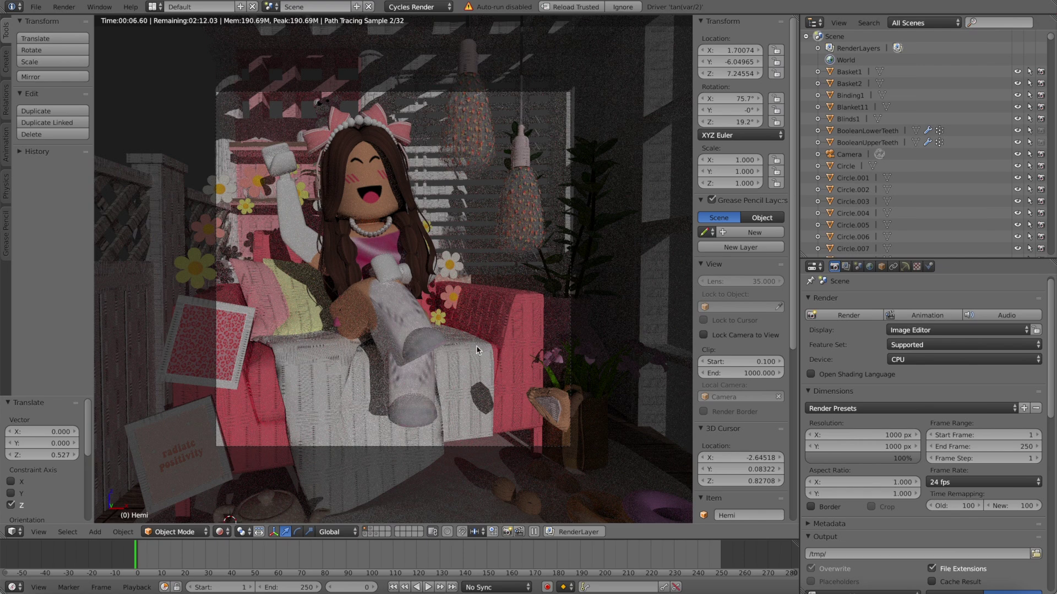
- Set the Hemi lamp's emission strength to 4.4 and tint its color light pink
click(906, 267)
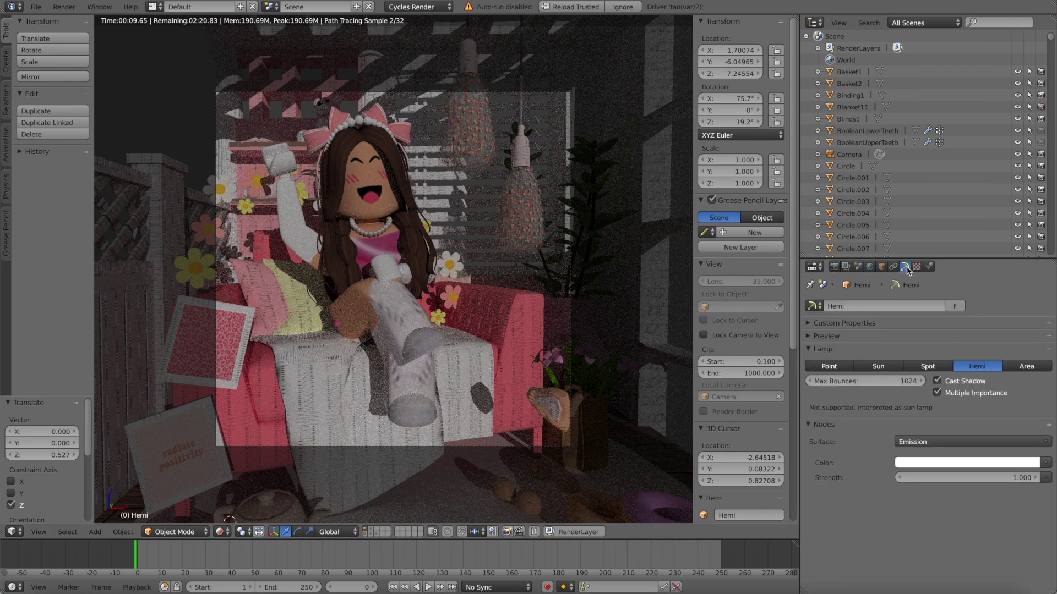
mouse_move(967, 478)
mouse_down()
mouse_move(1002, 477)
mouse_move(985, 477)
mouse_up()
click(907, 465)
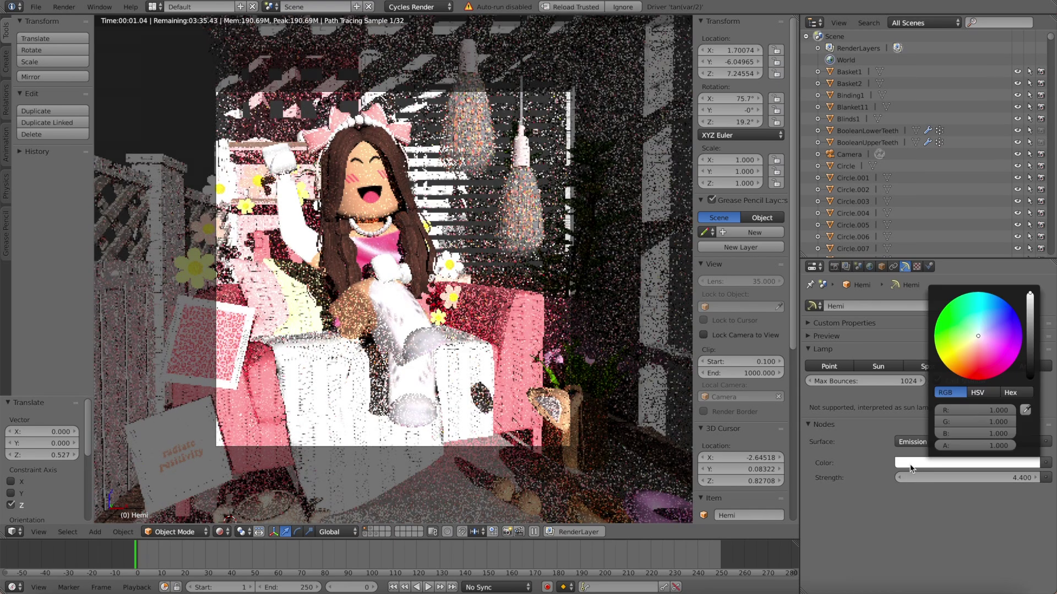
drag(982, 336, 978, 347)
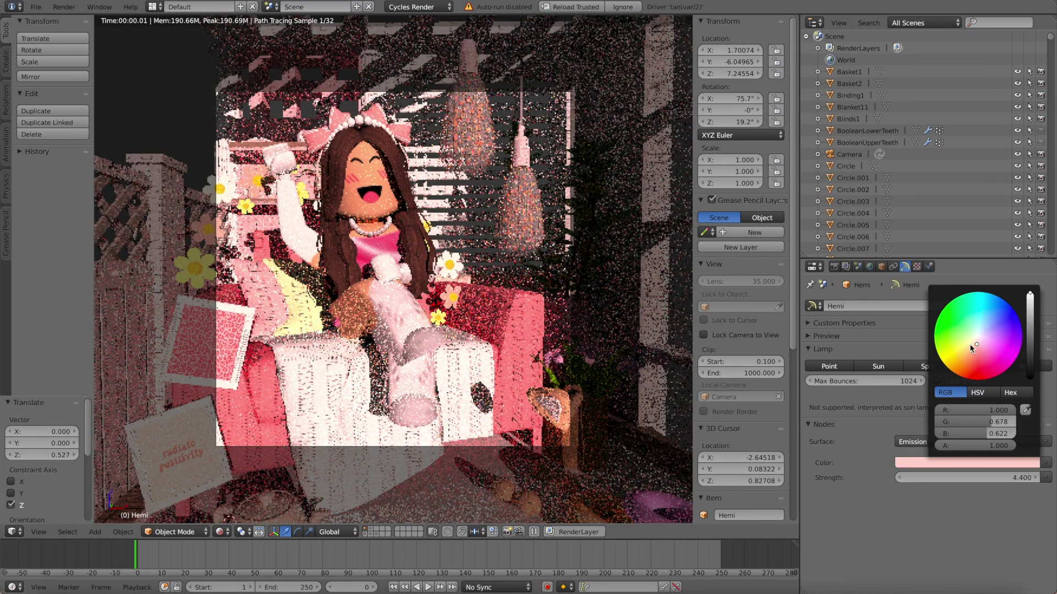
click(967, 337)
mouse_move(967, 338)
mouse_down()
mouse_move(985, 335)
mouse_move(979, 345)
mouse_up()
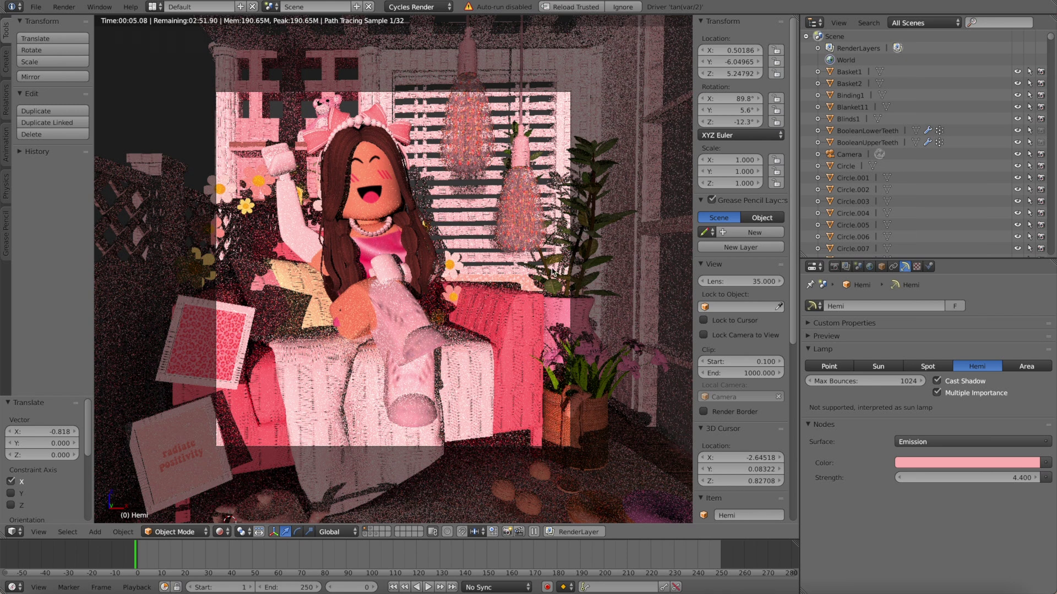
- Enable Ambient Occlusion in the World settings
click(870, 268)
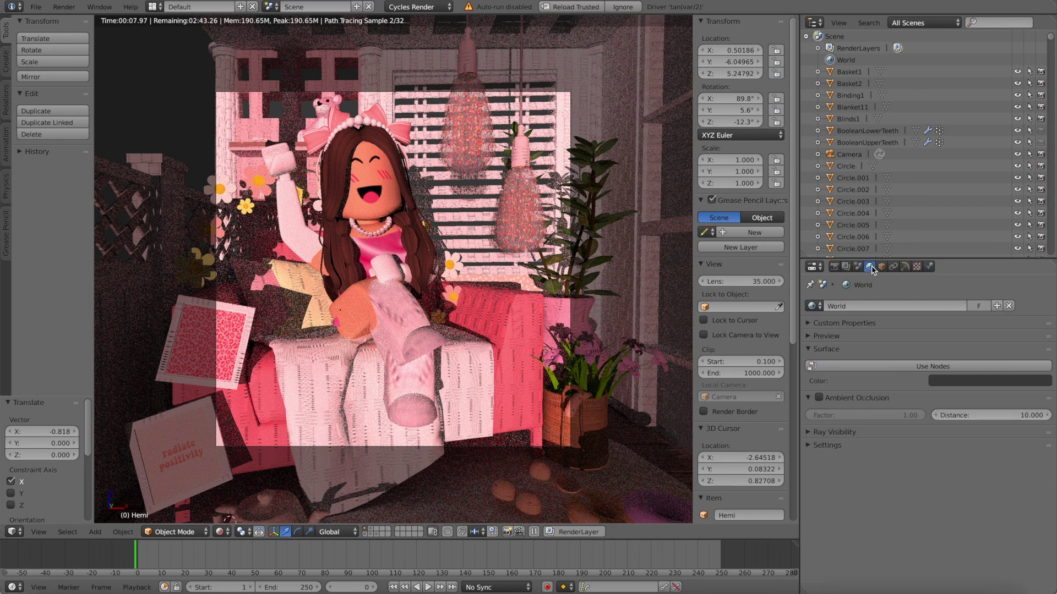
click(819, 398)
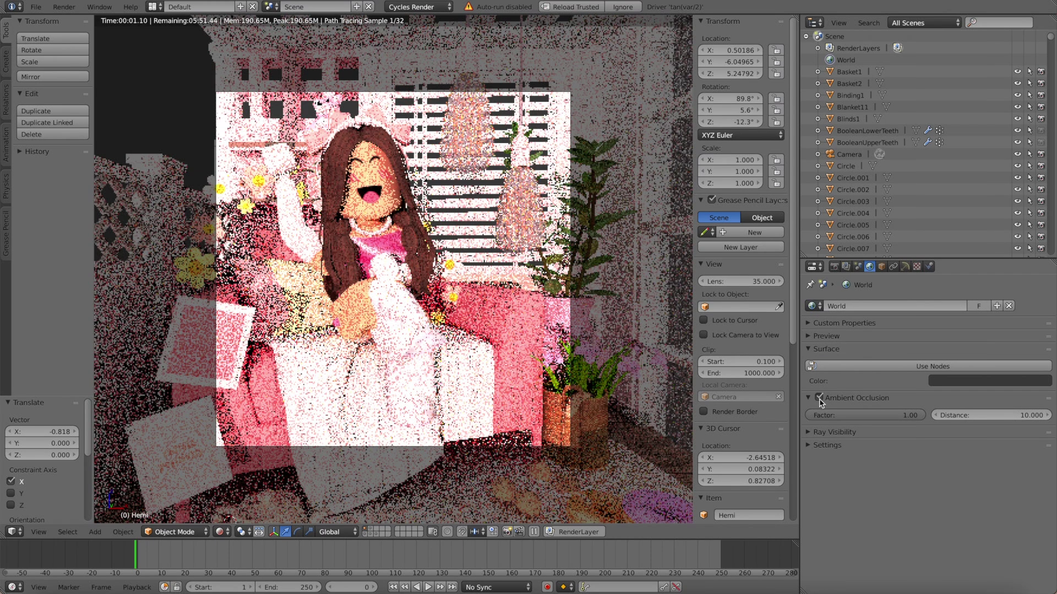
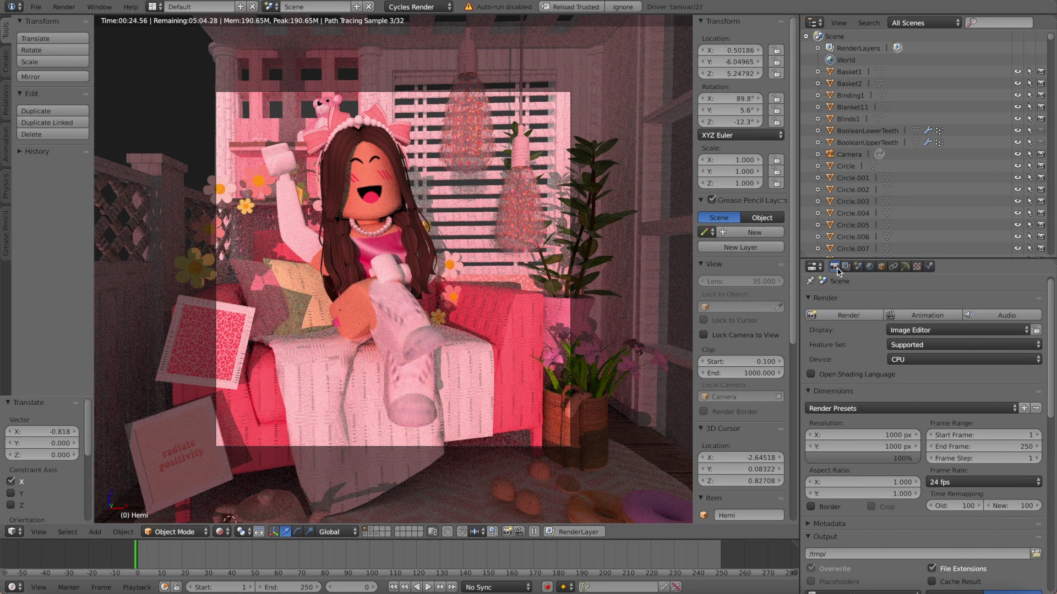
- Enable Denoising for the render layer and turn on the Transparent film background
click(846, 267)
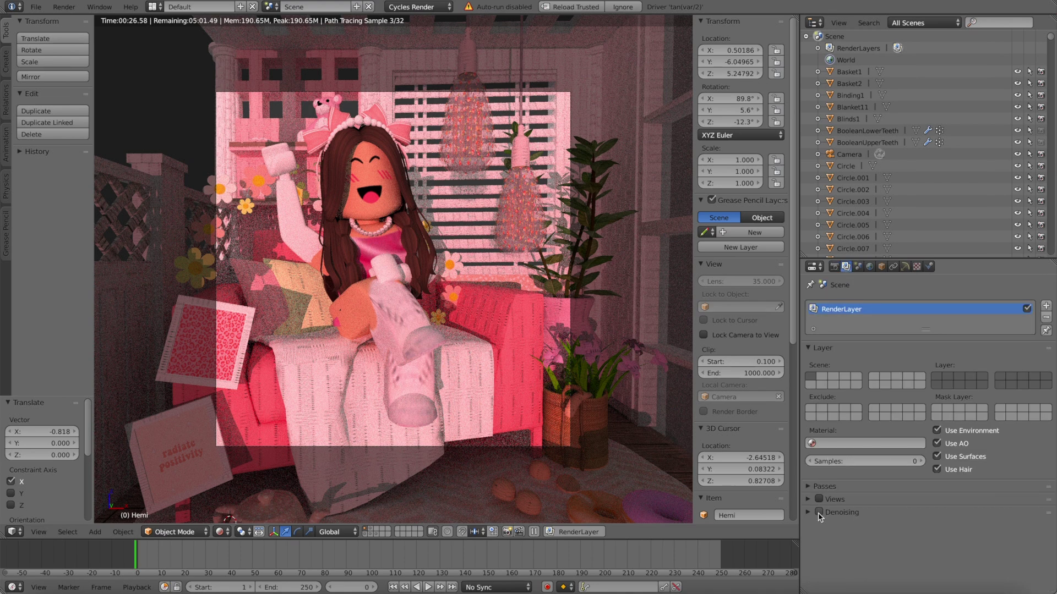
click(819, 513)
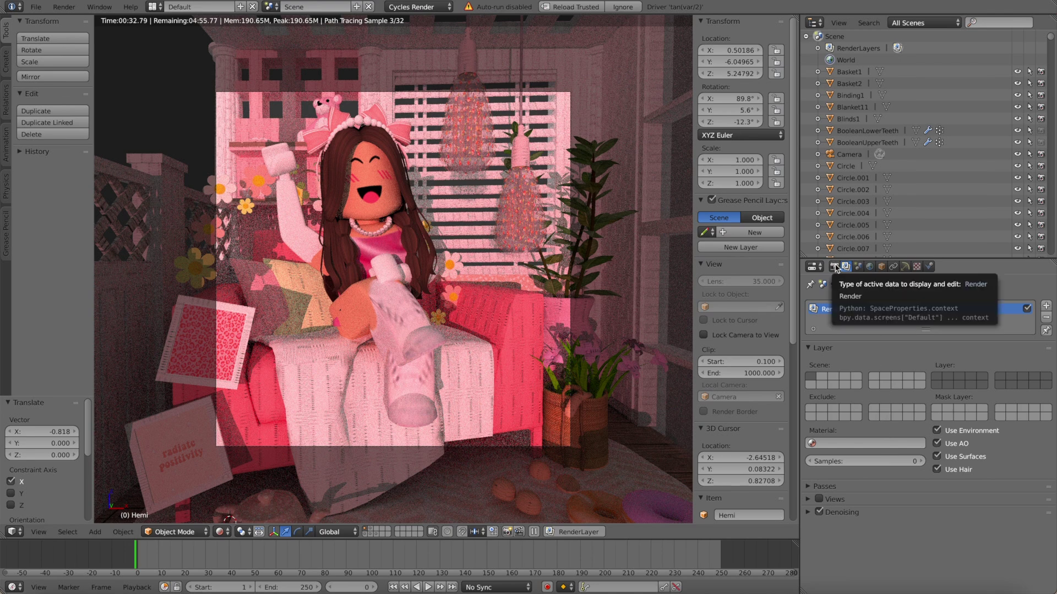
click(834, 268)
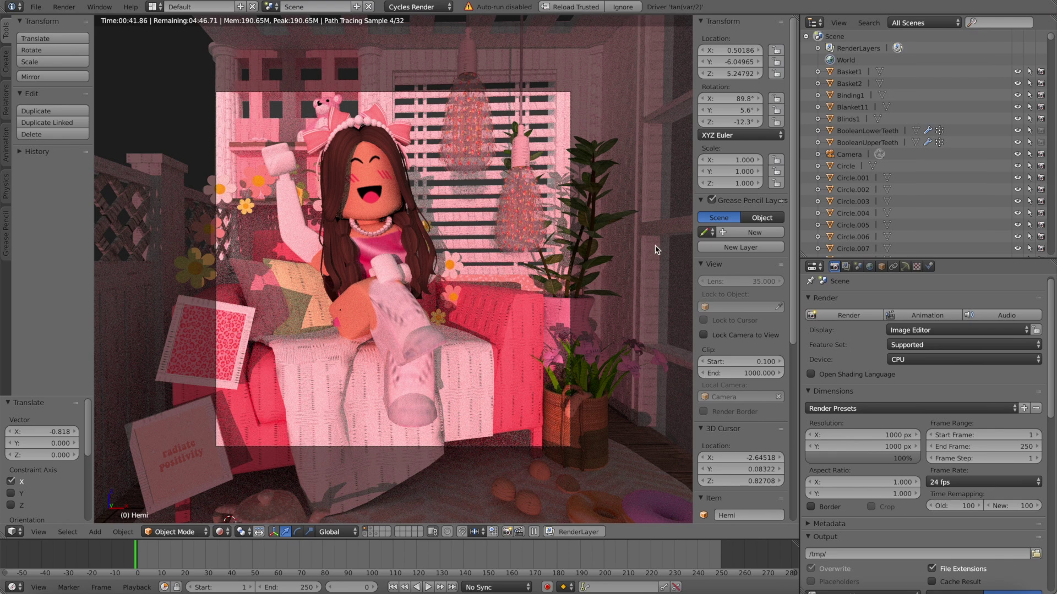
scroll(876, 397, down, 5)
scroll(876, 397, down, 10)
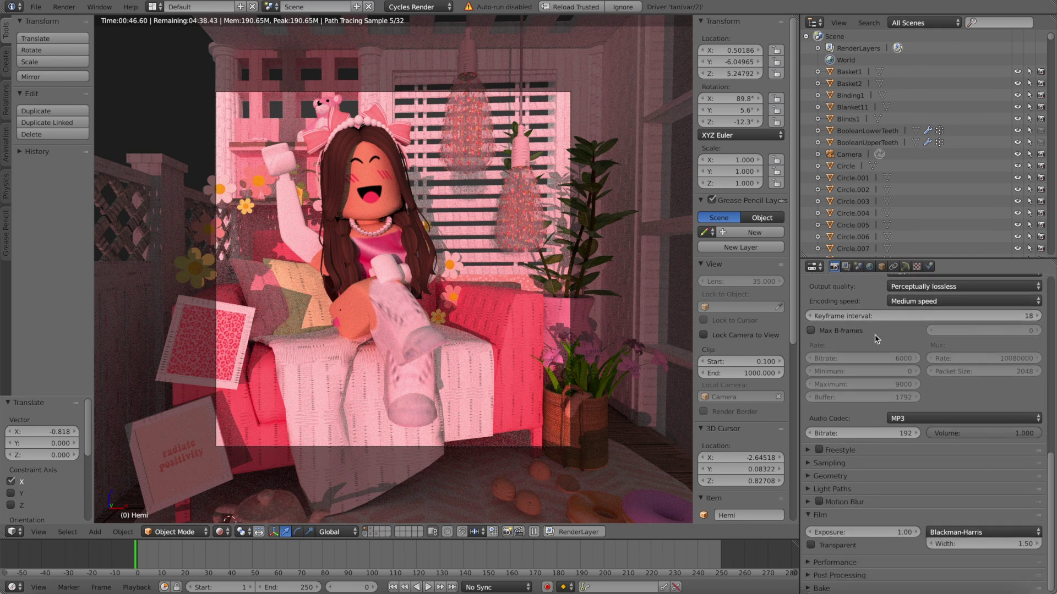
click(811, 546)
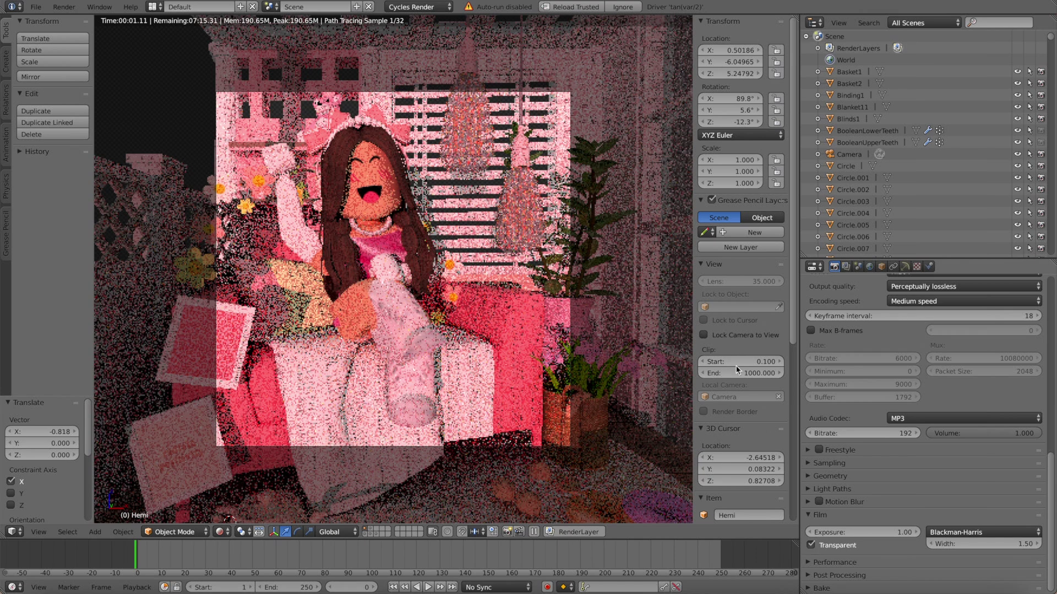
- Set the render output format to PNG with RGBA color
scroll(909, 414, up, 10)
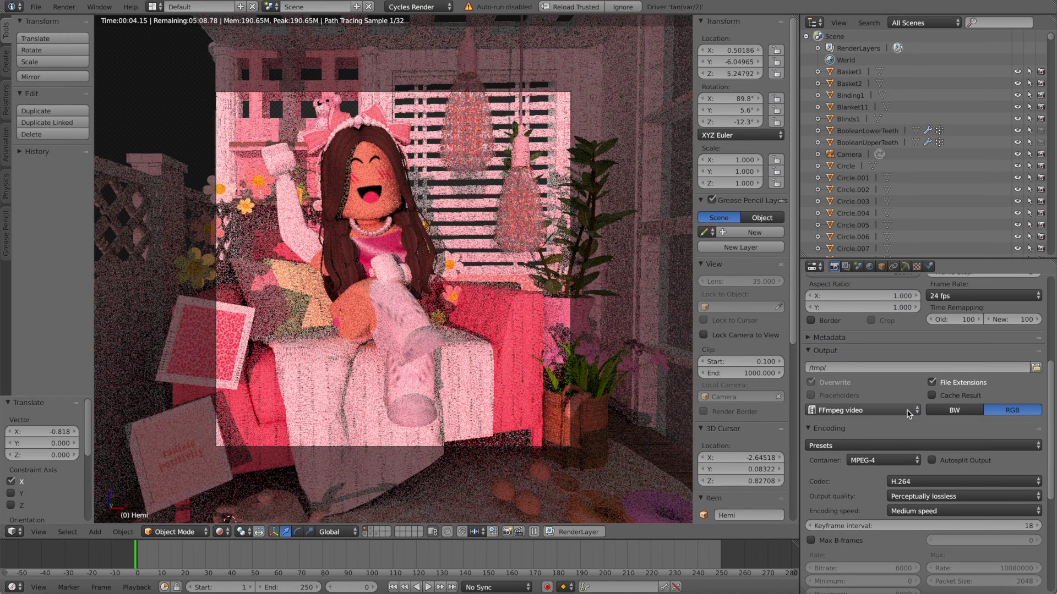
click(845, 412)
click(715, 345)
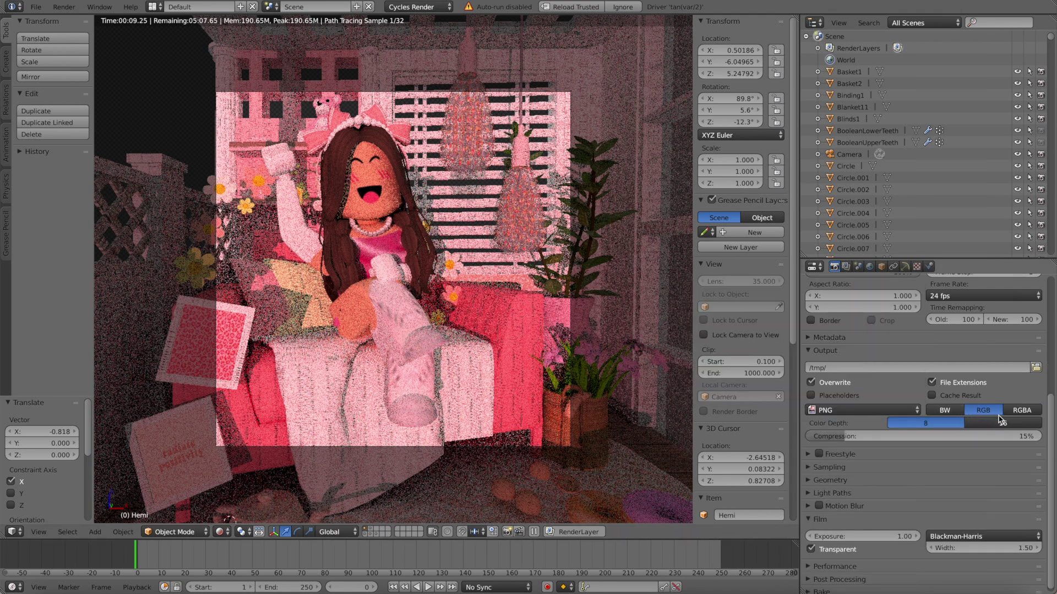
click(1020, 411)
scroll(991, 396, up, 8)
- Switch the viewport to Material shading and save the project as a new file named "hi"
click(220, 532)
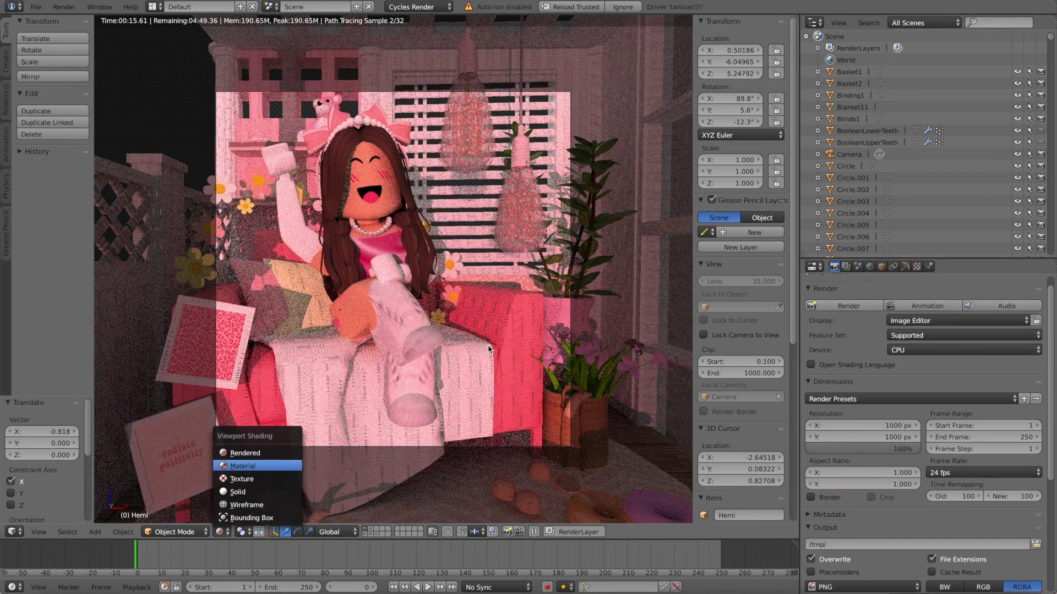
click(248, 465)
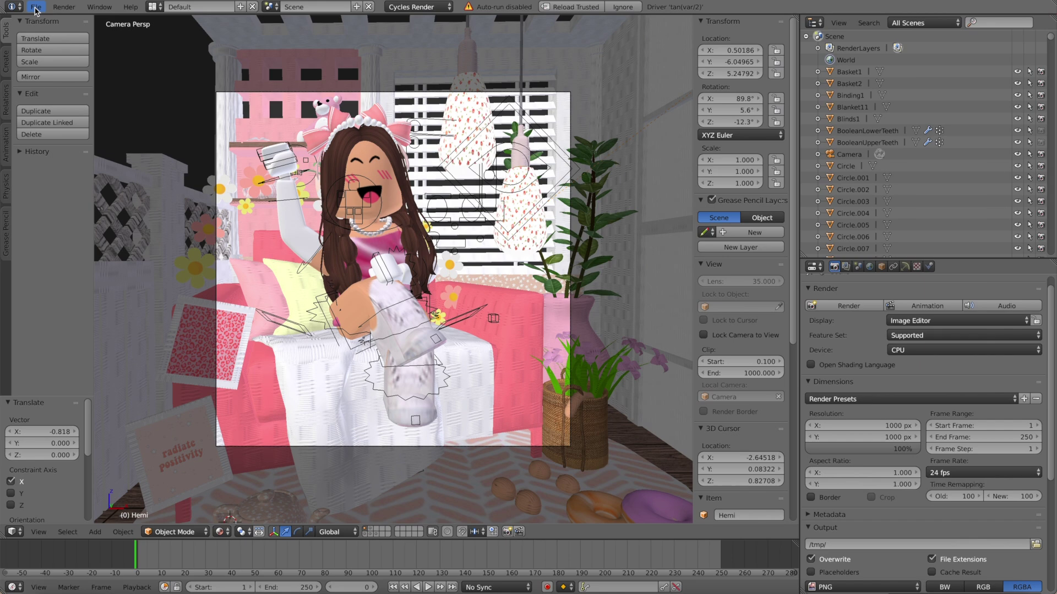
click(35, 7)
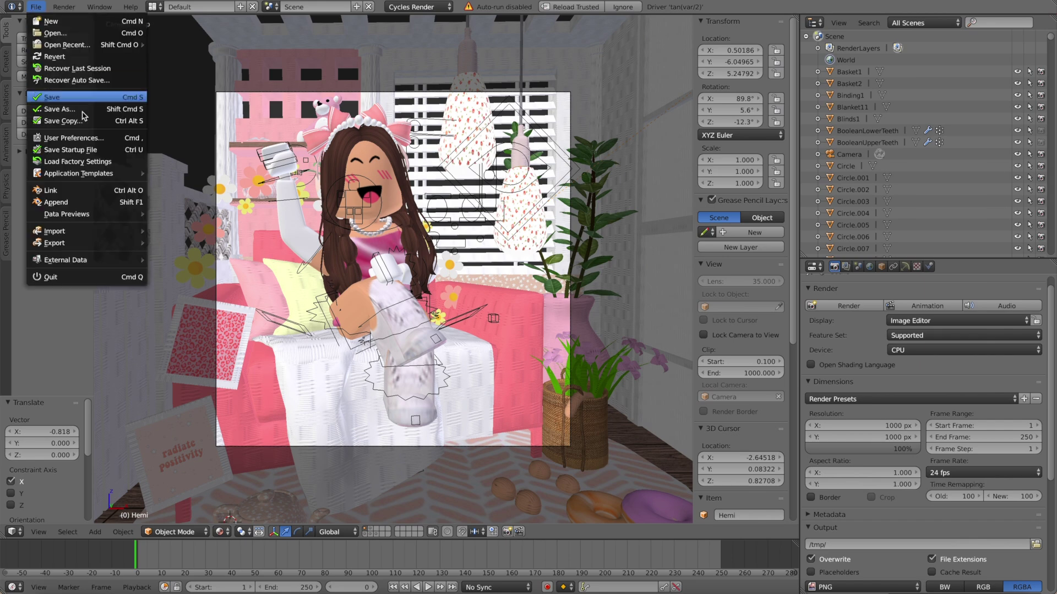
click(75, 113)
click(155, 52)
double_click(155, 51)
text(hi)
key(Return)
key(Return)
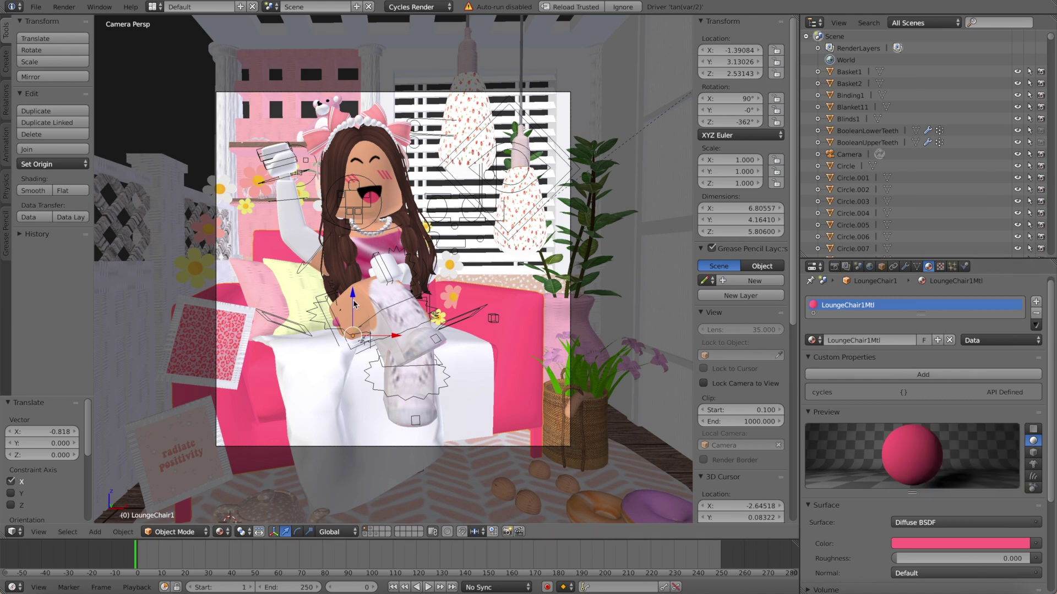
- Replace the pink vase's surface shader with a Glossy BSDF in a light golden-orange color
right_click(563, 317)
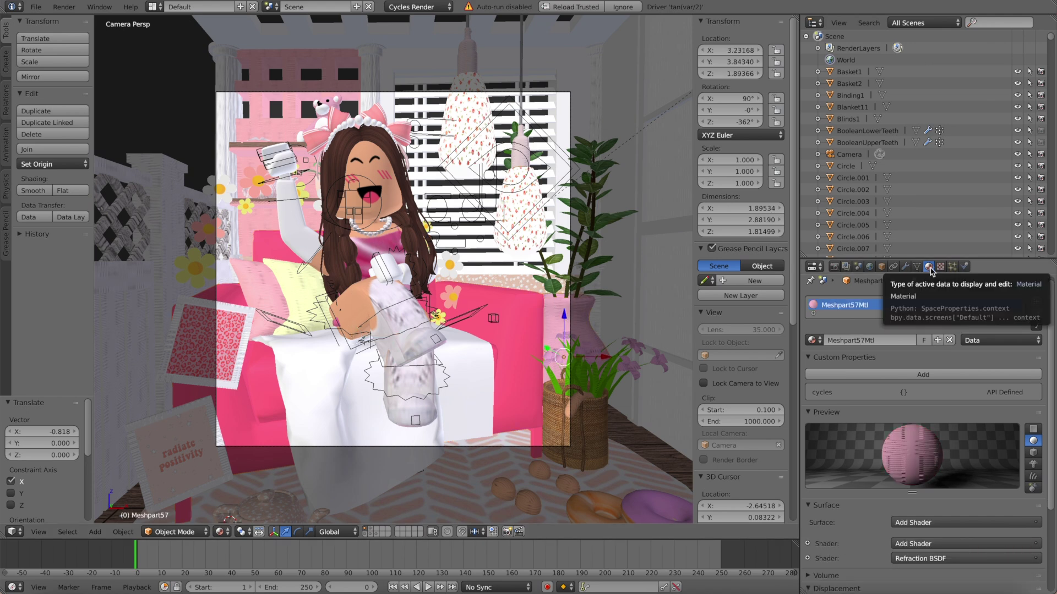
scroll(911, 484, down, 1)
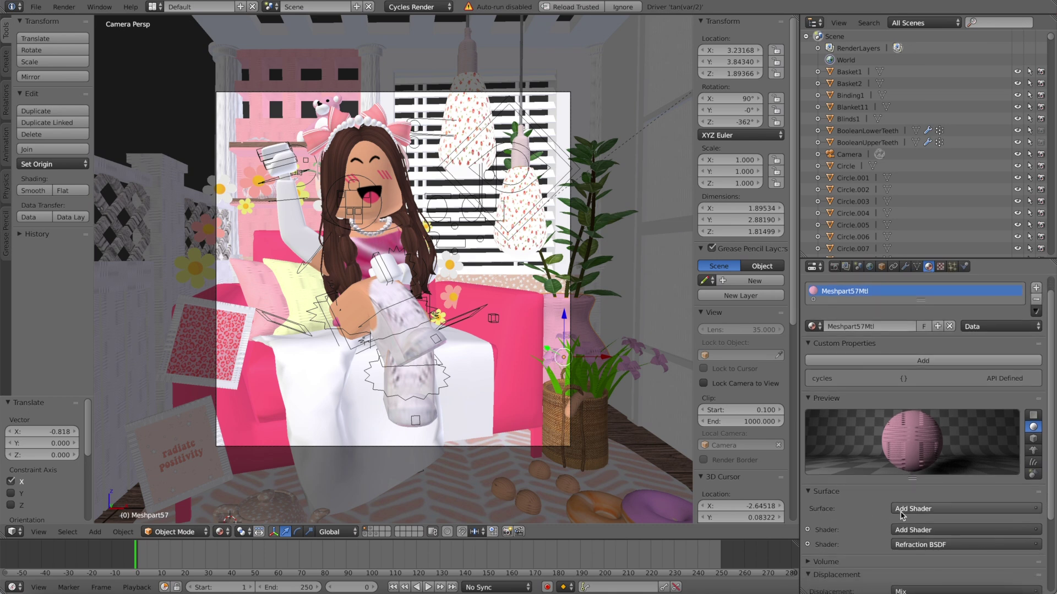
click(909, 511)
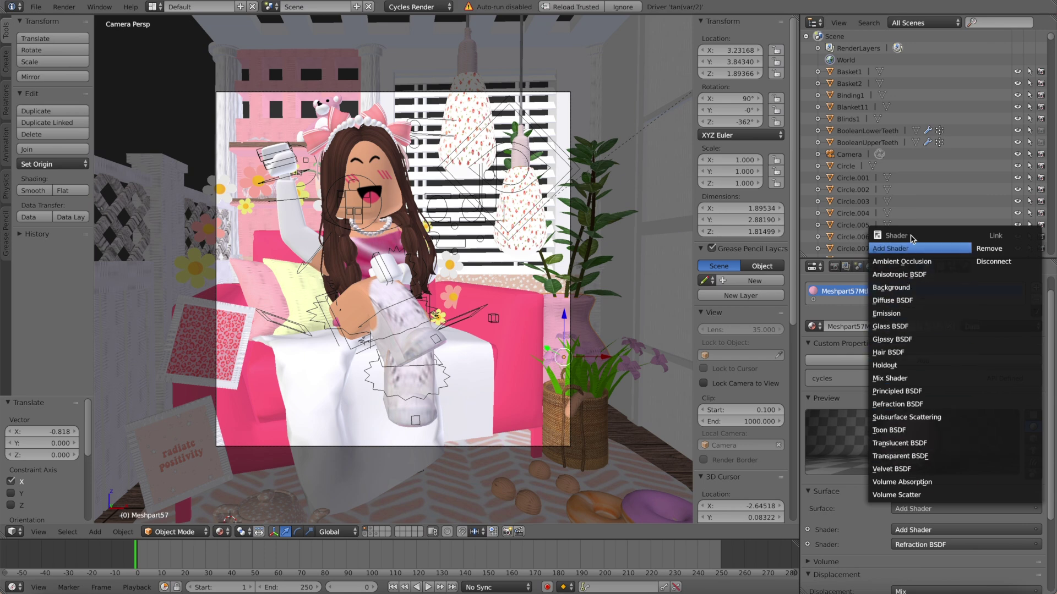
click(901, 339)
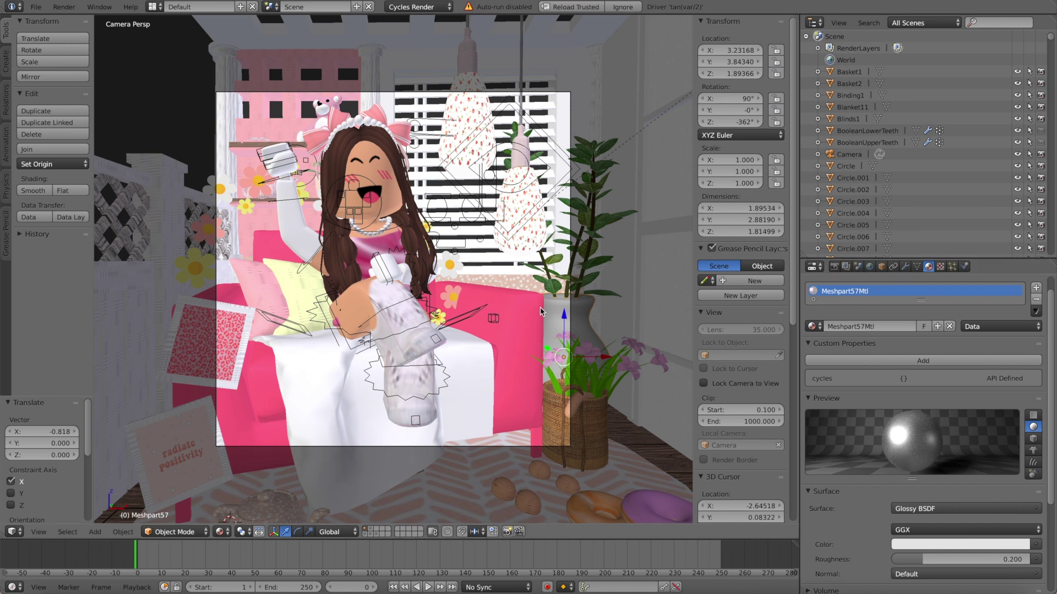
click(910, 546)
drag(964, 428, 958, 433)
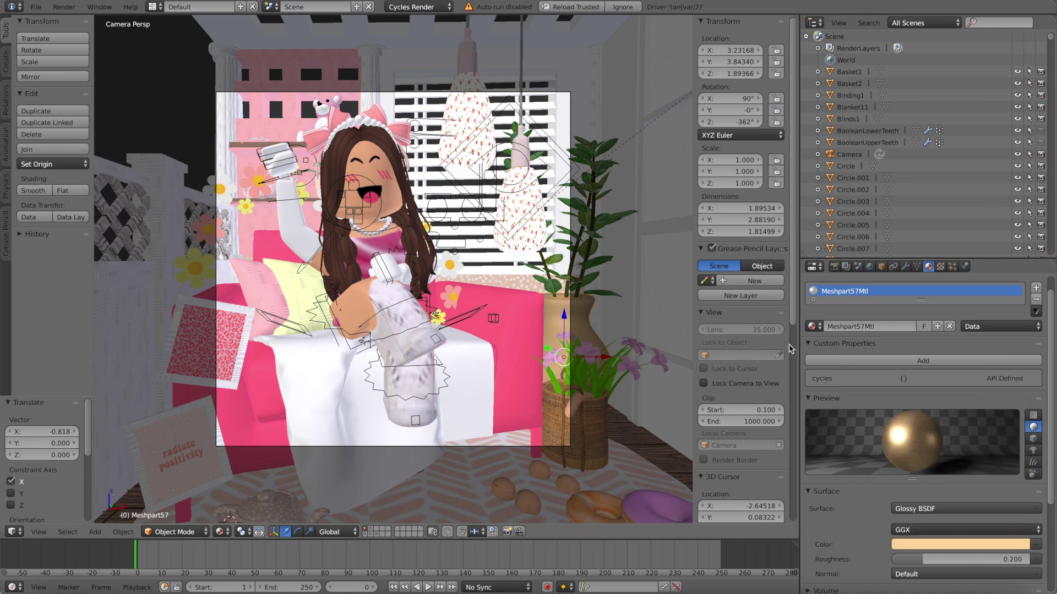
- Set the roughness of the vase's glossy material to 0.1
scroll(930, 495, down, 5)
click(925, 461)
text(0)
key(Return)
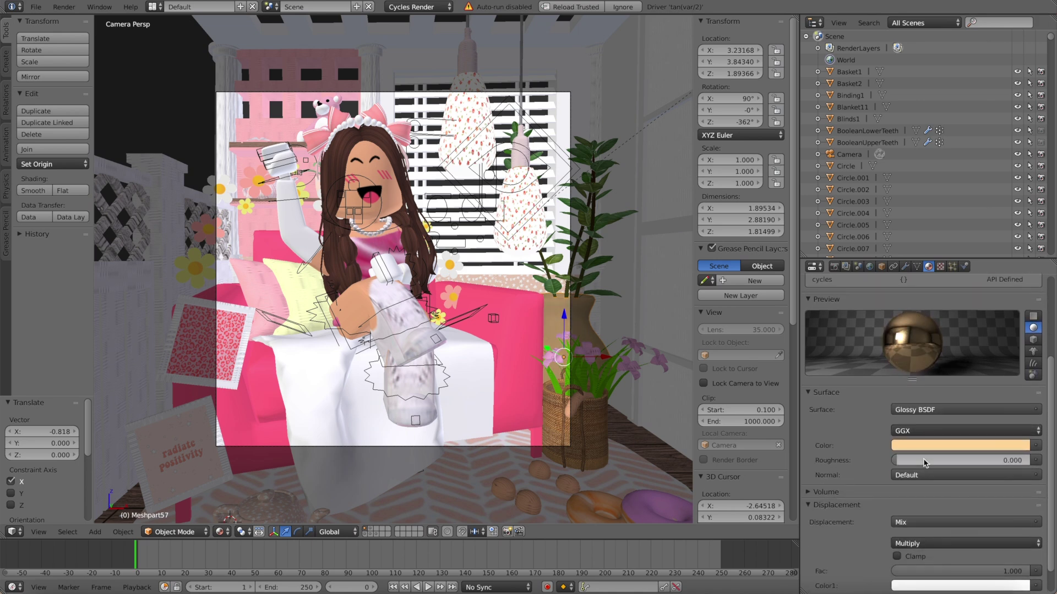
click(925, 462)
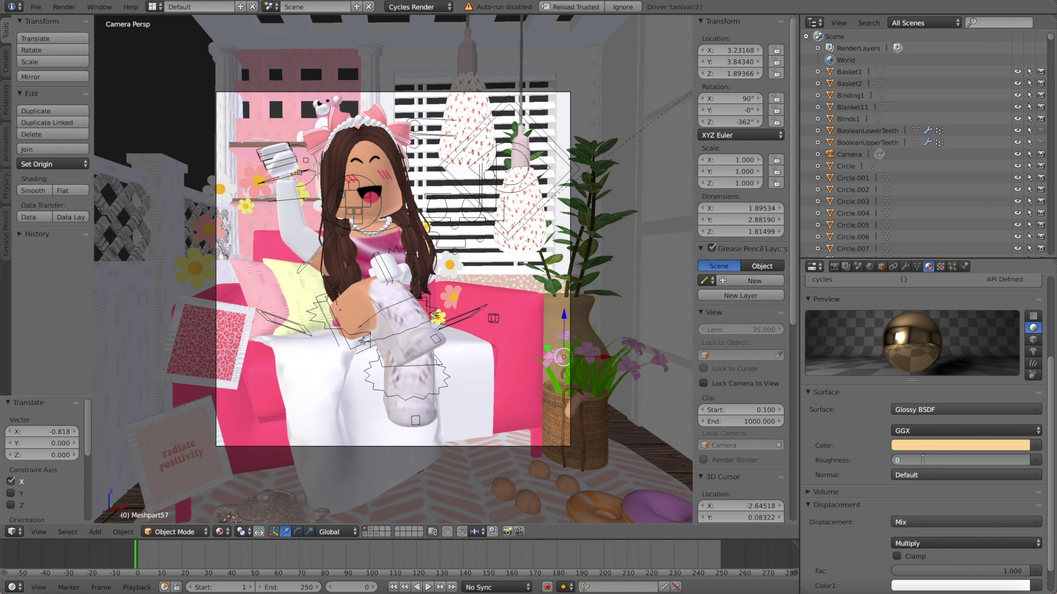
text(0.1)
key(Return)
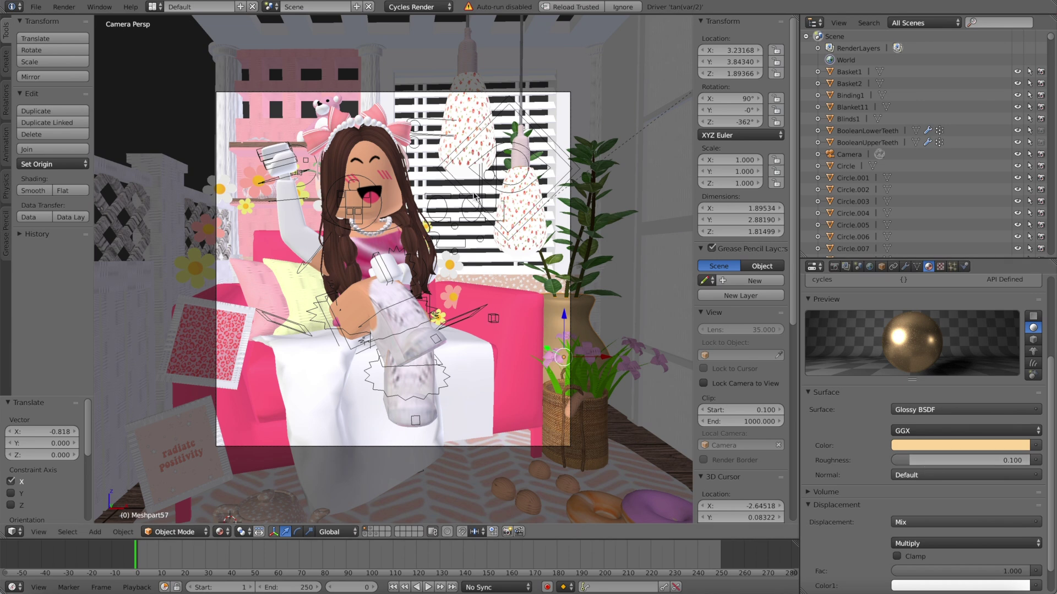
- Give the frame of the leopard-print picture a Diffuse BSDF surface and raise its color to full white
right_click(242, 359)
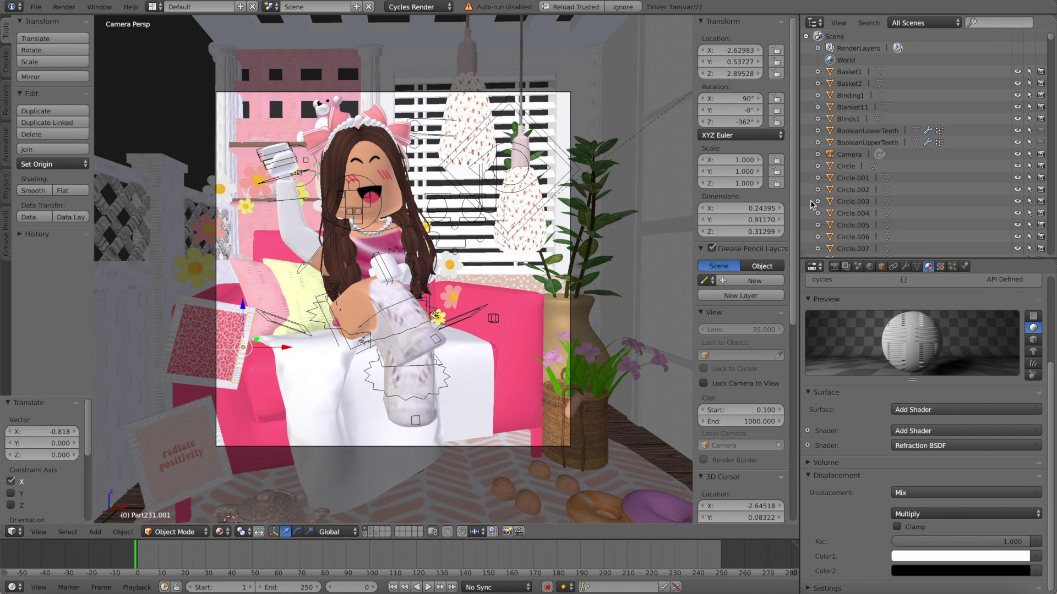
click(922, 411)
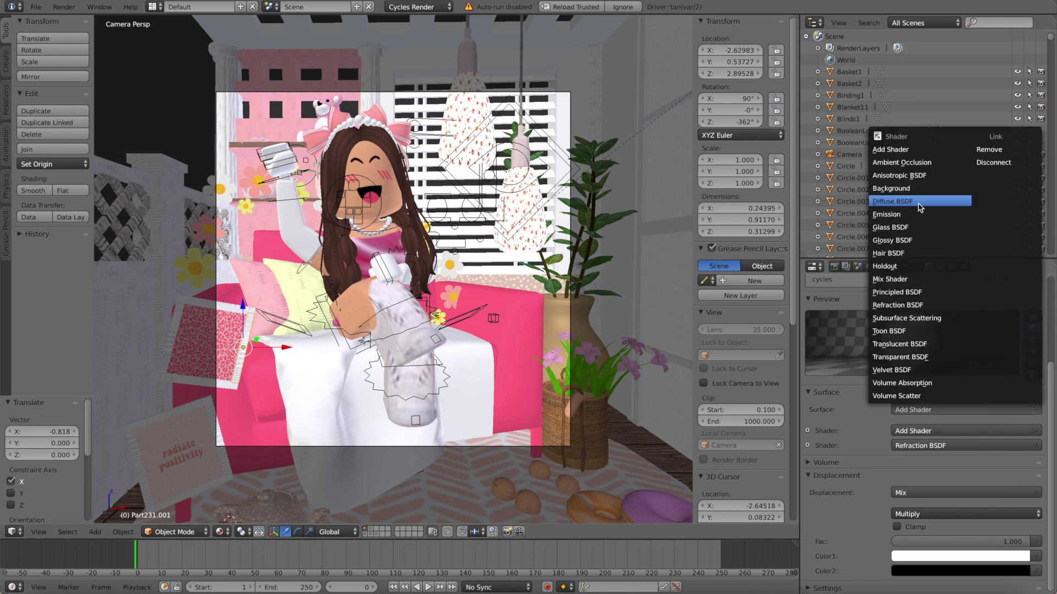
click(918, 202)
click(912, 431)
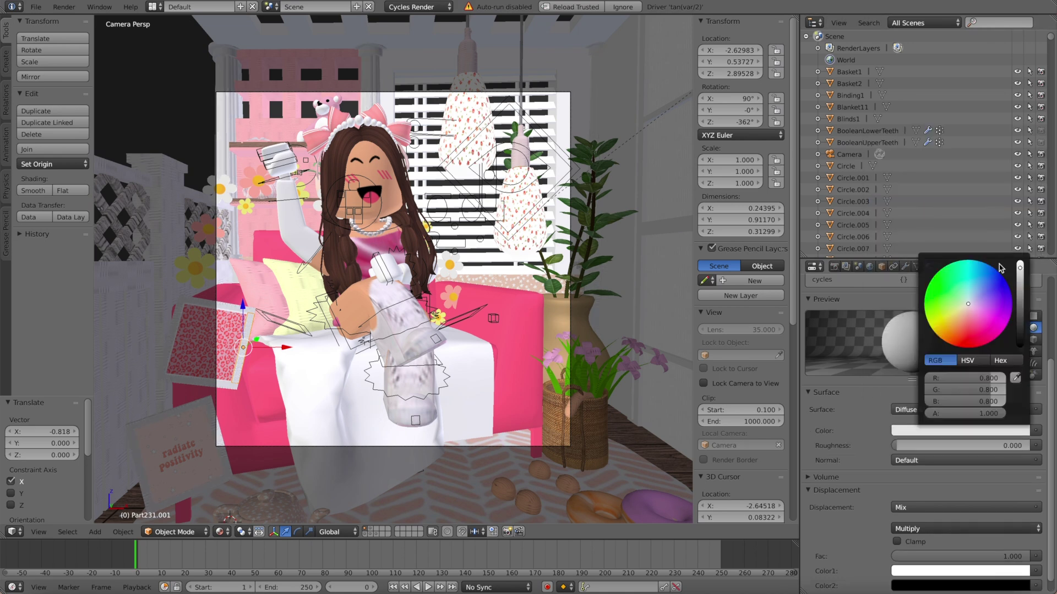
drag(1019, 275, 1018, 261)
- Give the front hanging lamp's socket a Glossy BSDF surface and its bulb a Glass BSDF surface
click(918, 412)
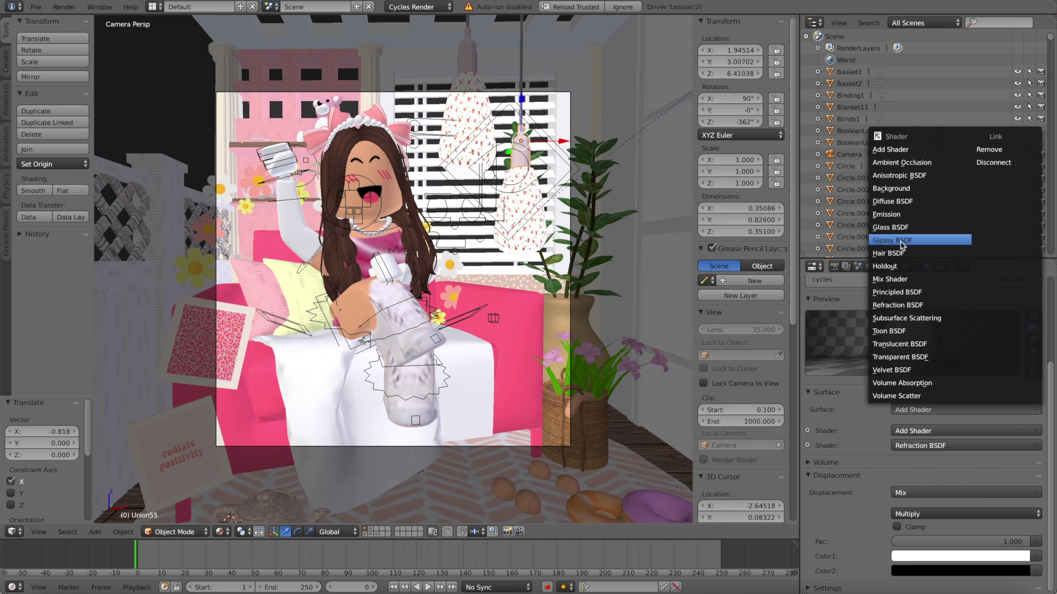
click(901, 242)
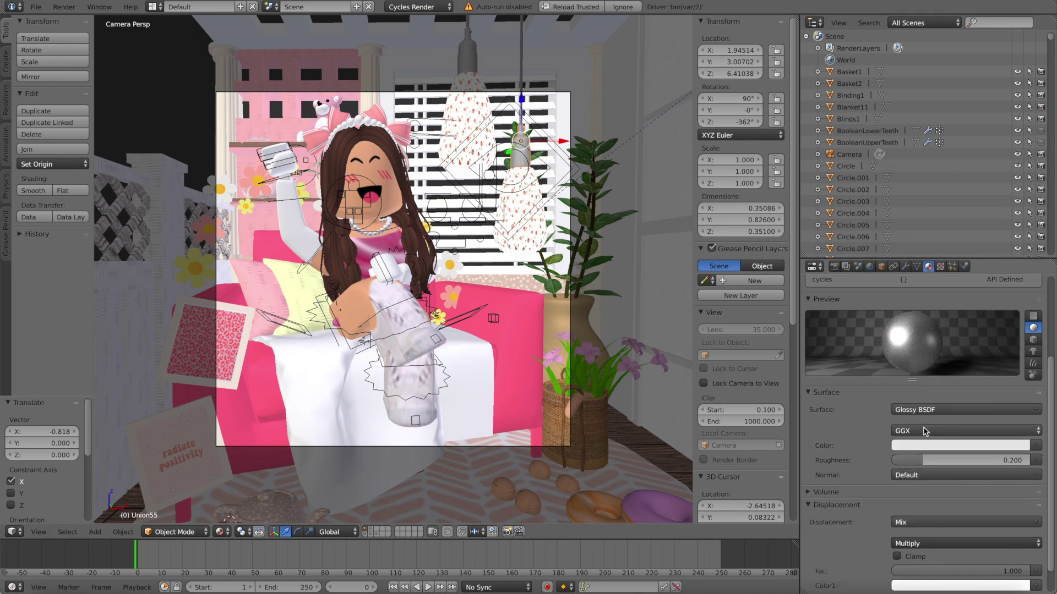
key(ctrl+z)
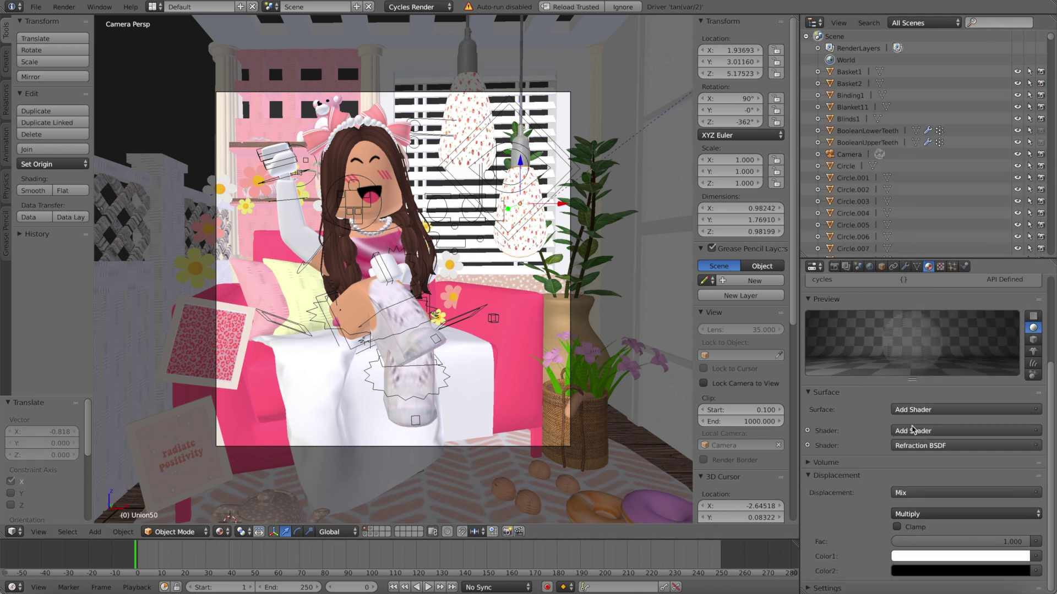
click(914, 410)
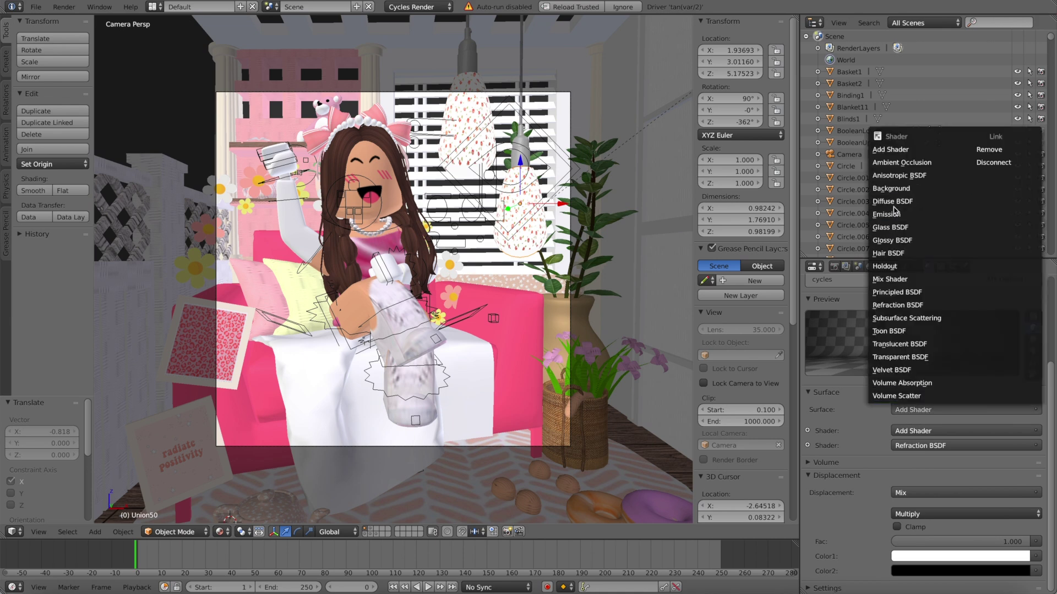
click(891, 227)
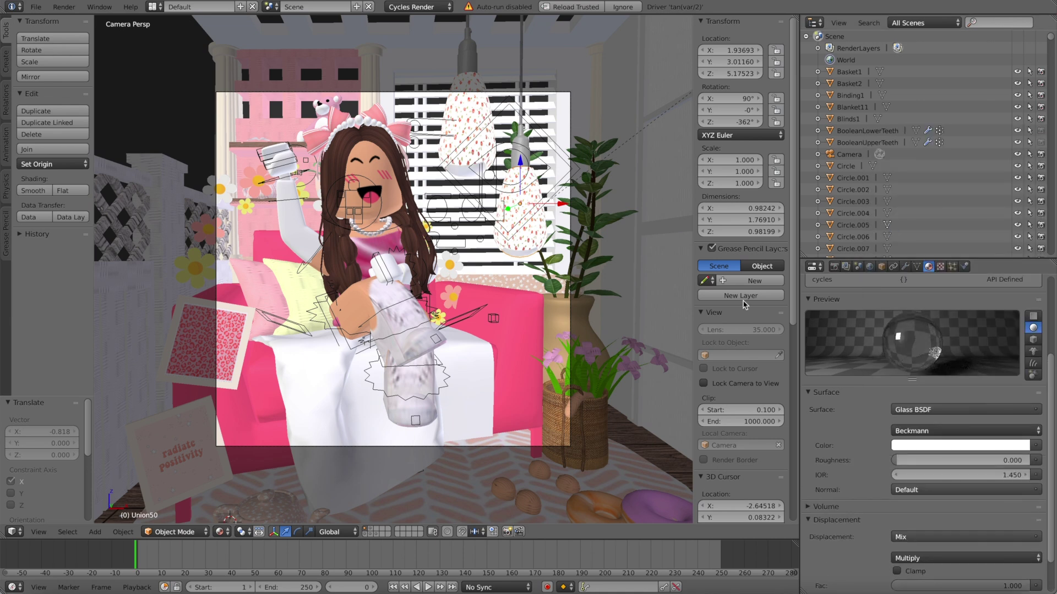
- Preview the changed vase, frame and lamp materials in Rendered viewport shading
key(shift+z)
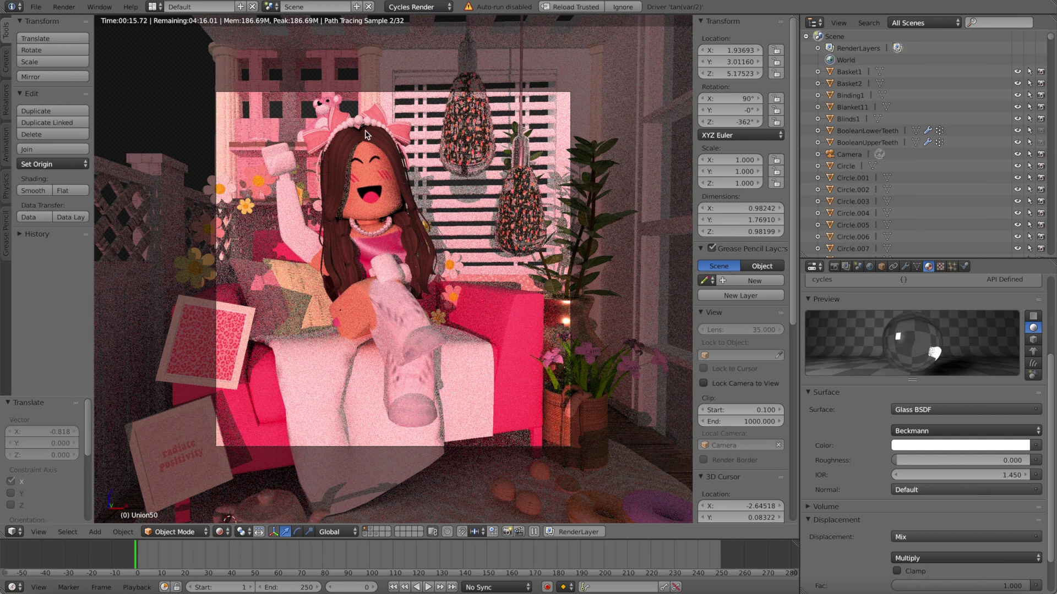
click(222, 531)
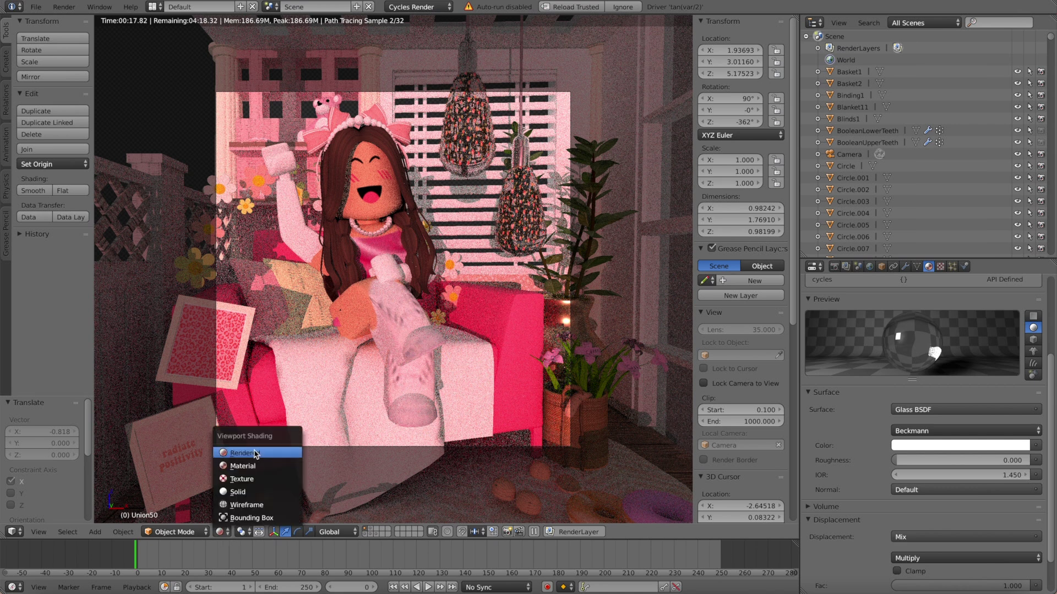
click(255, 454)
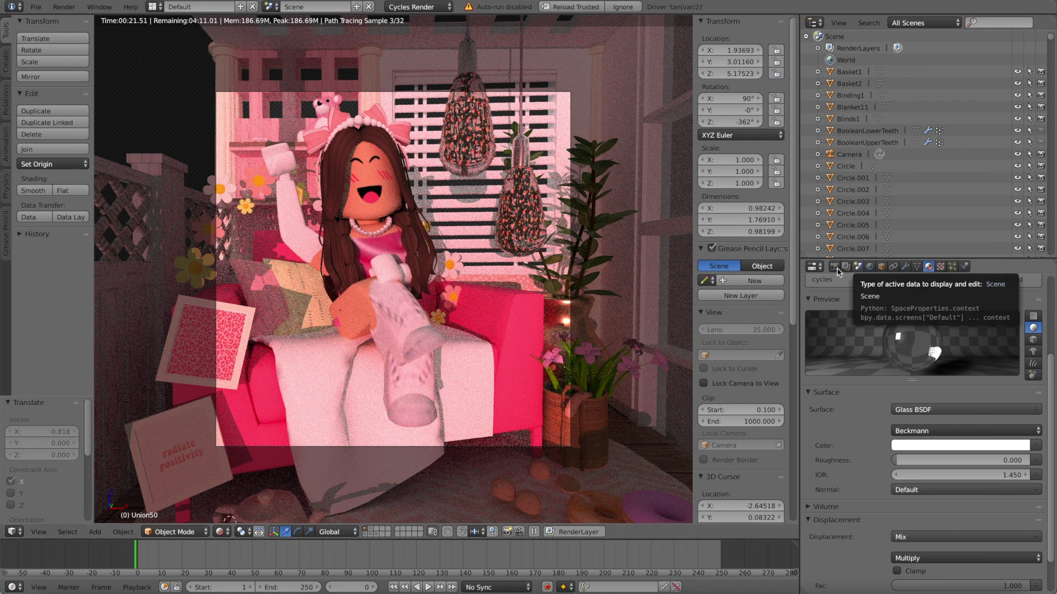
- Render the camera view as a still image and save the project file
click(834, 267)
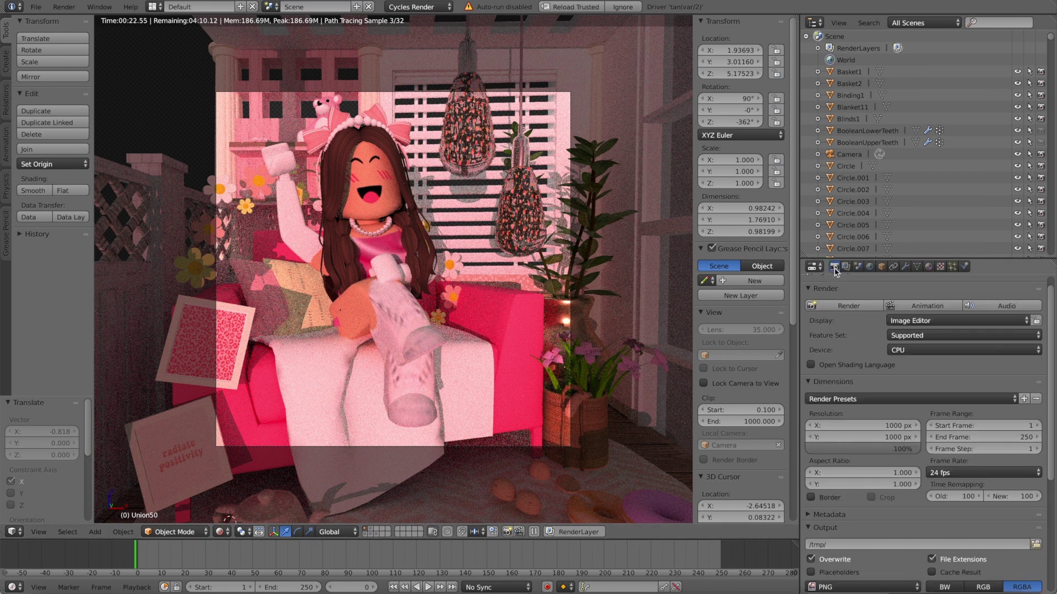
click(837, 324)
scroll(369, 232, up, 3)
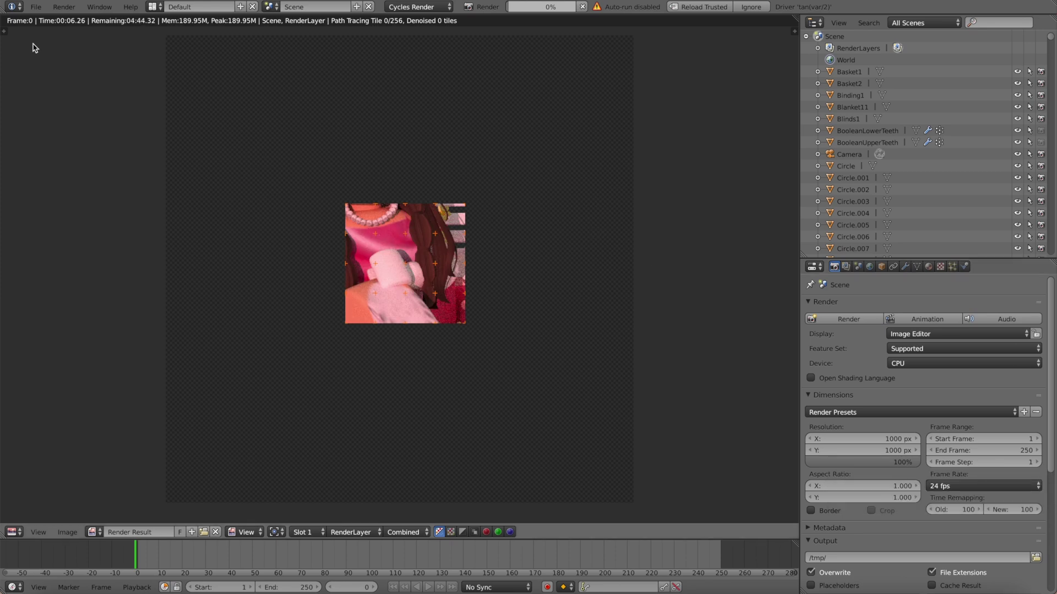
click(36, 6)
click(43, 99)
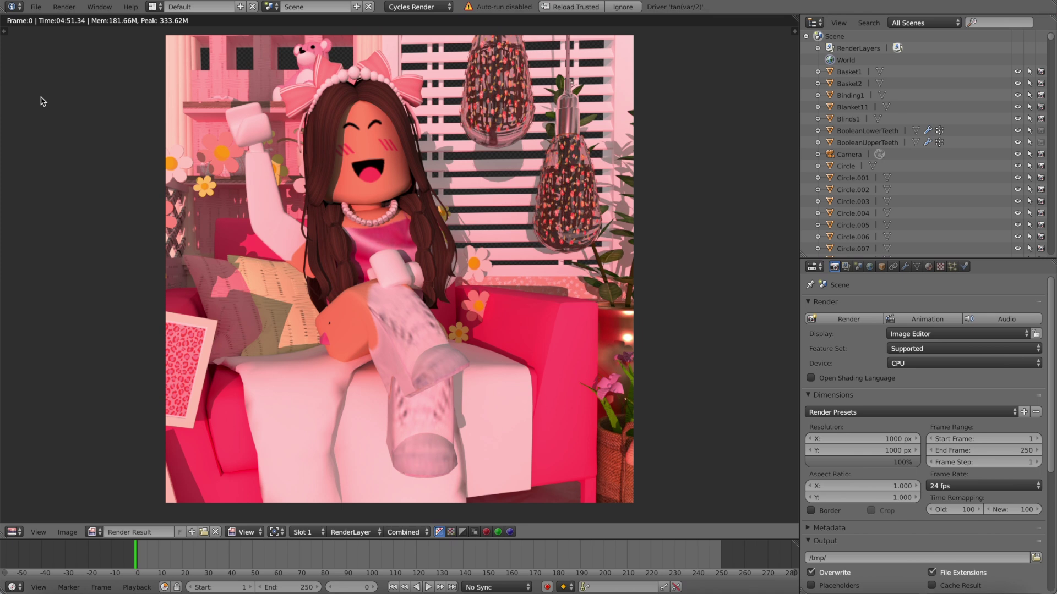
- Save the finished render to the Desktop as a PNG image under a new GFX file name
click(68, 533)
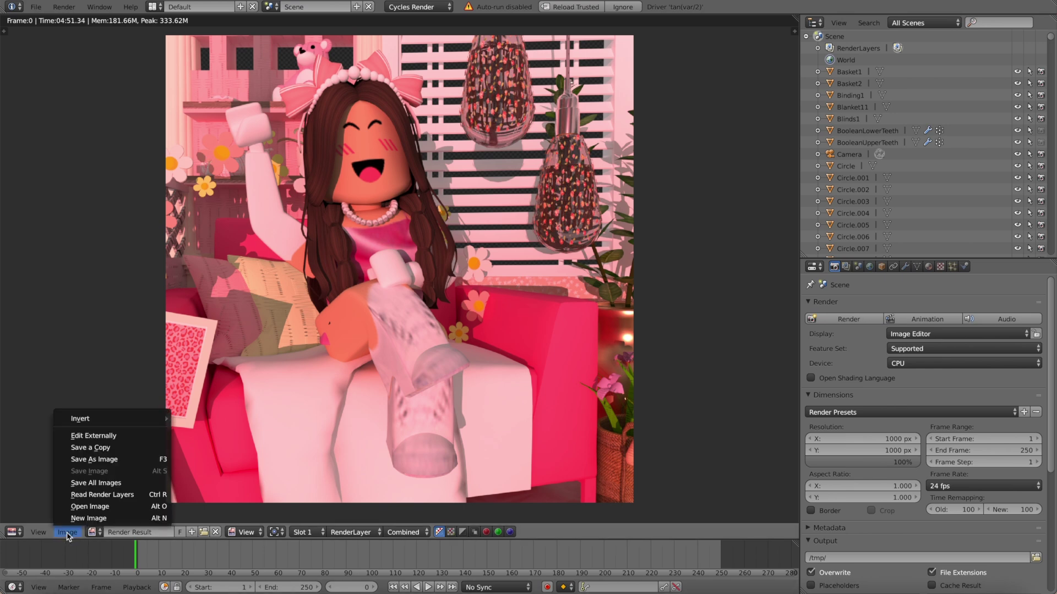
click(113, 460)
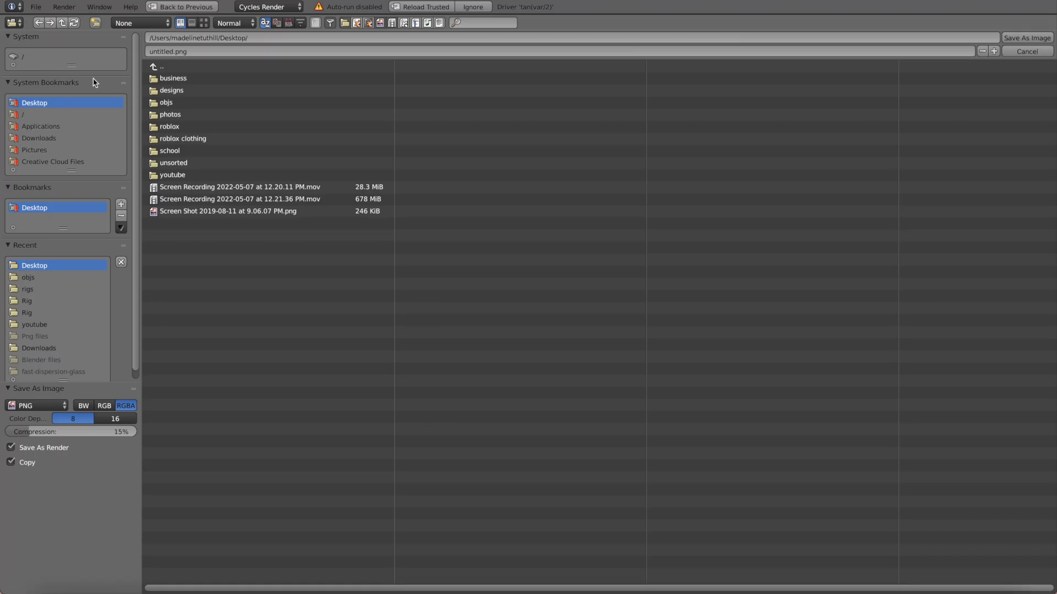
click(164, 51)
double_click(164, 51)
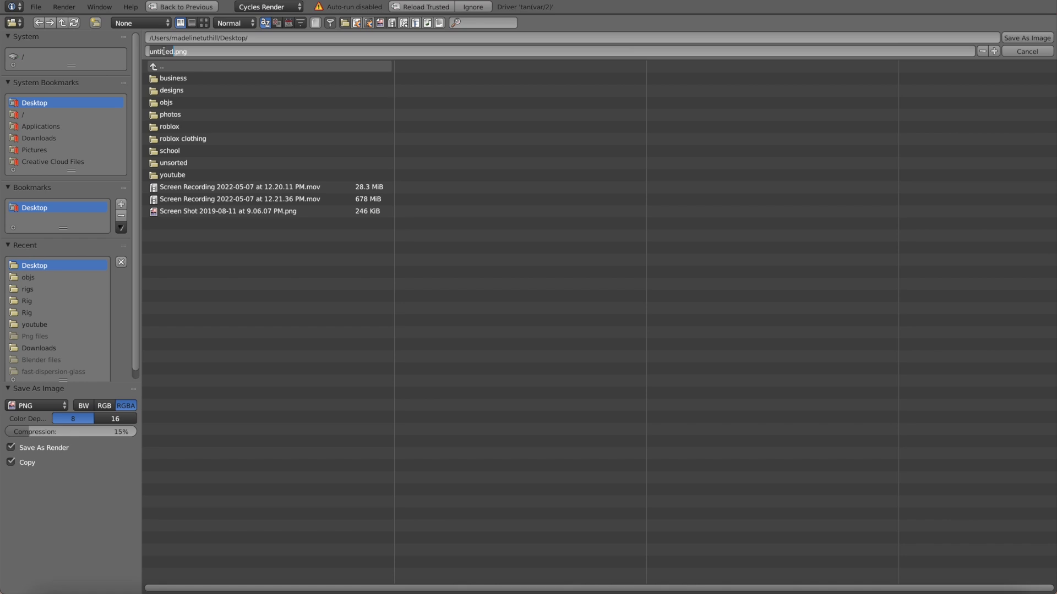
text(mxddsie gfx)
key(Return)
key(Return)
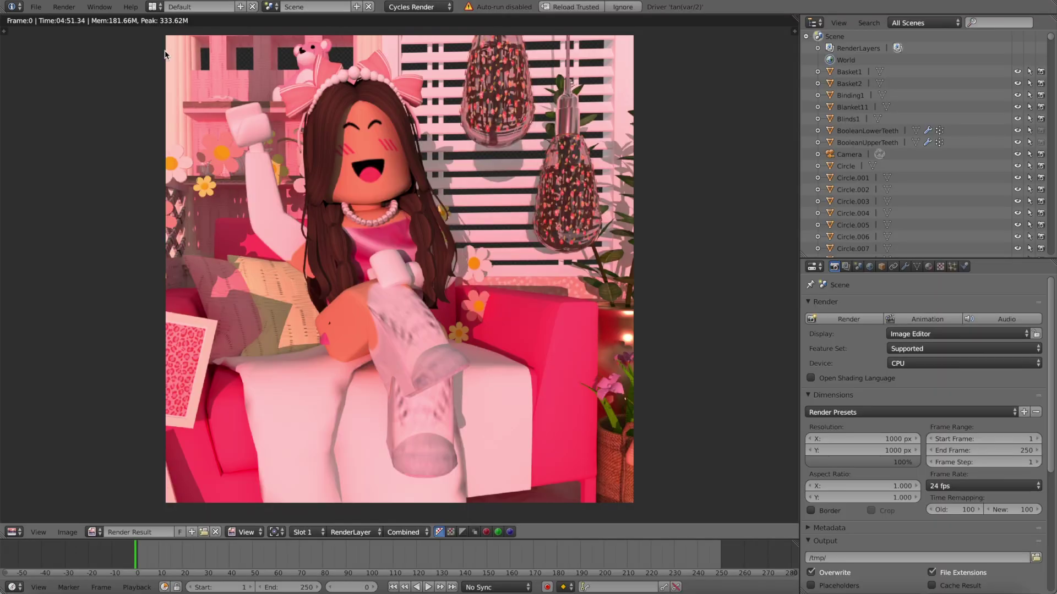